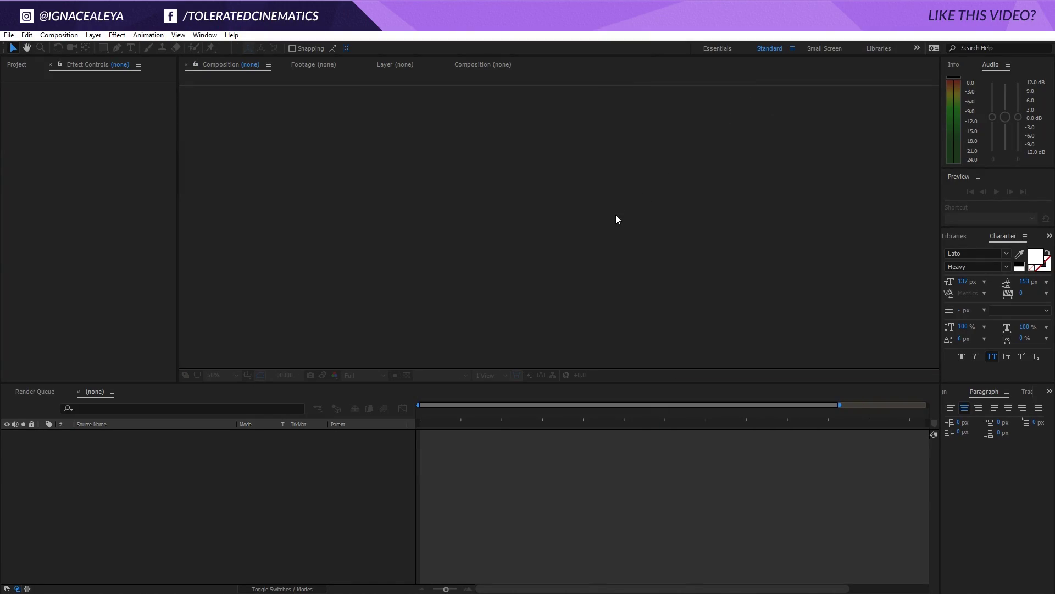
- Create a new 1920×1080 composition named Transition
click(59, 34)
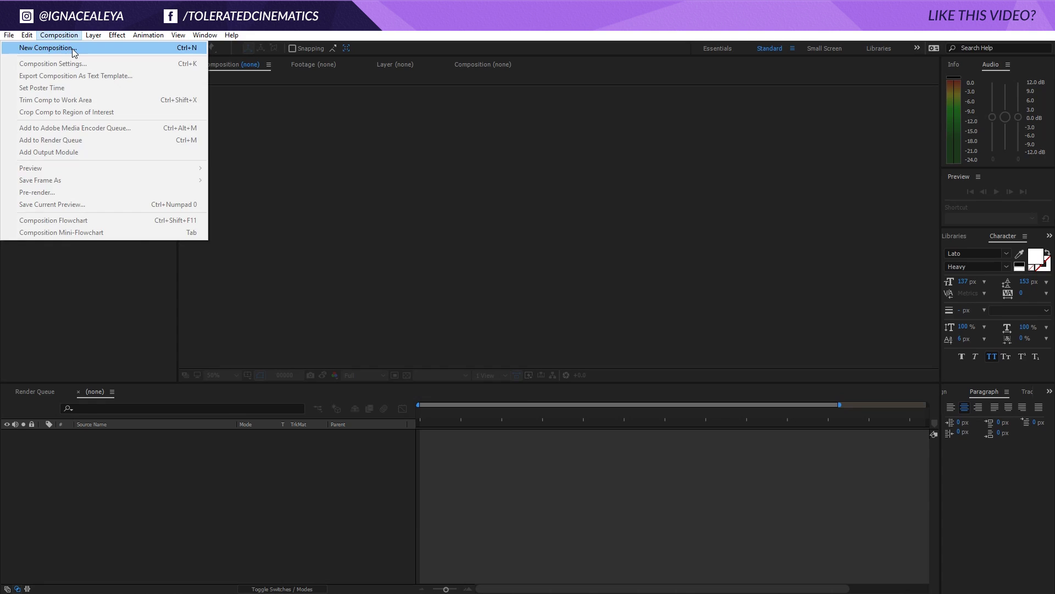
click(72, 47)
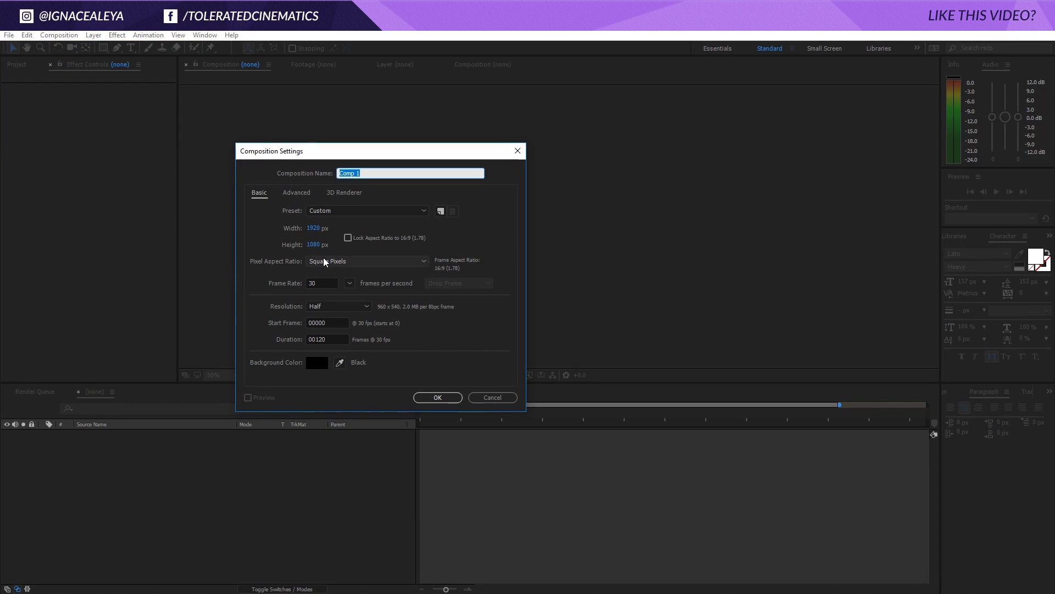
text(Transition)
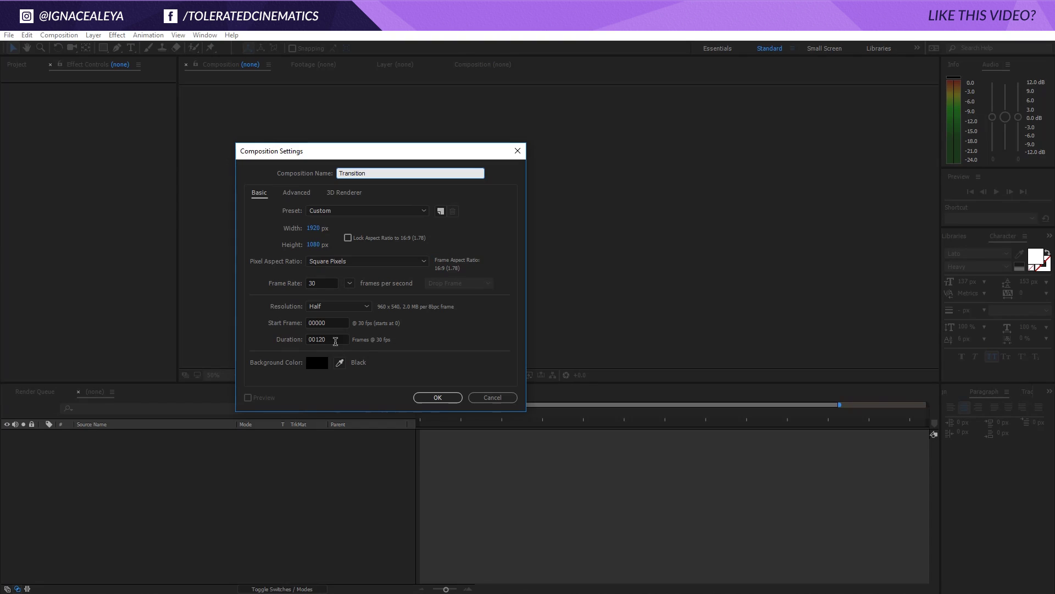
click(321, 339)
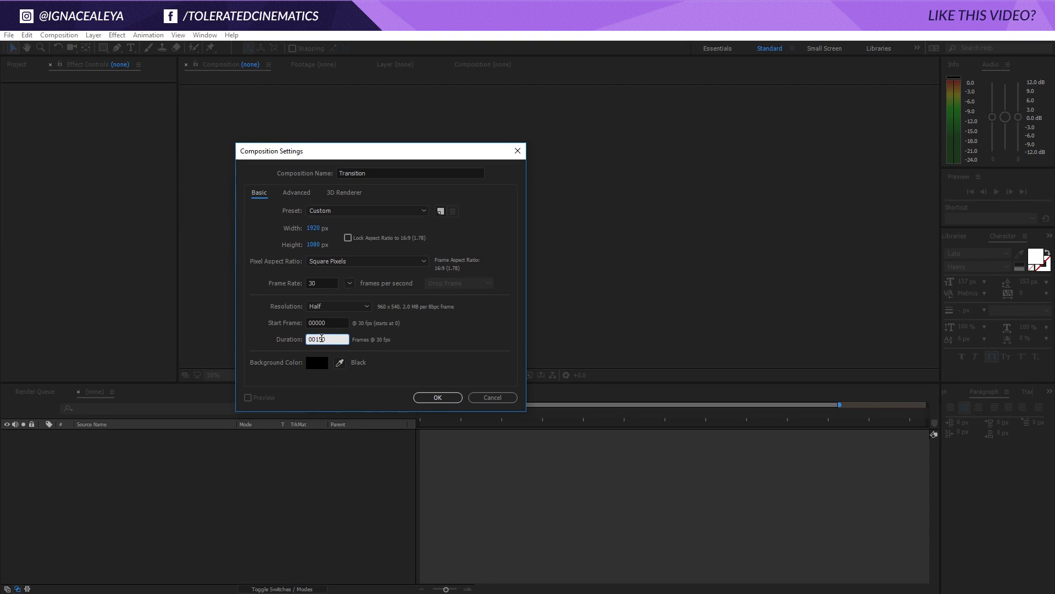
click(439, 397)
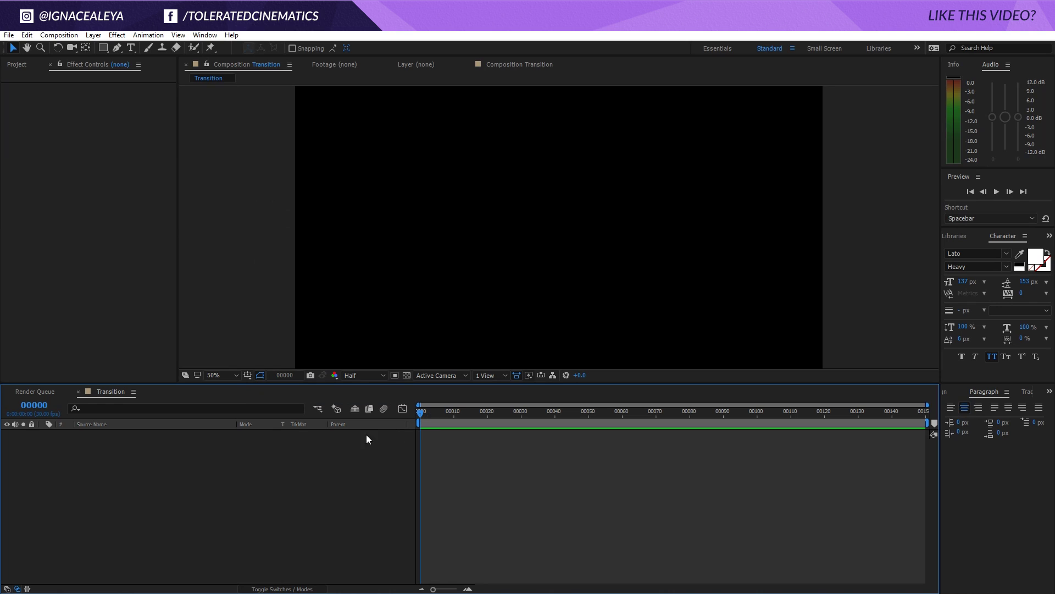
- Add a bright red full-frame solid layer named 01
right_click(266, 443)
mouse_move(275, 451)
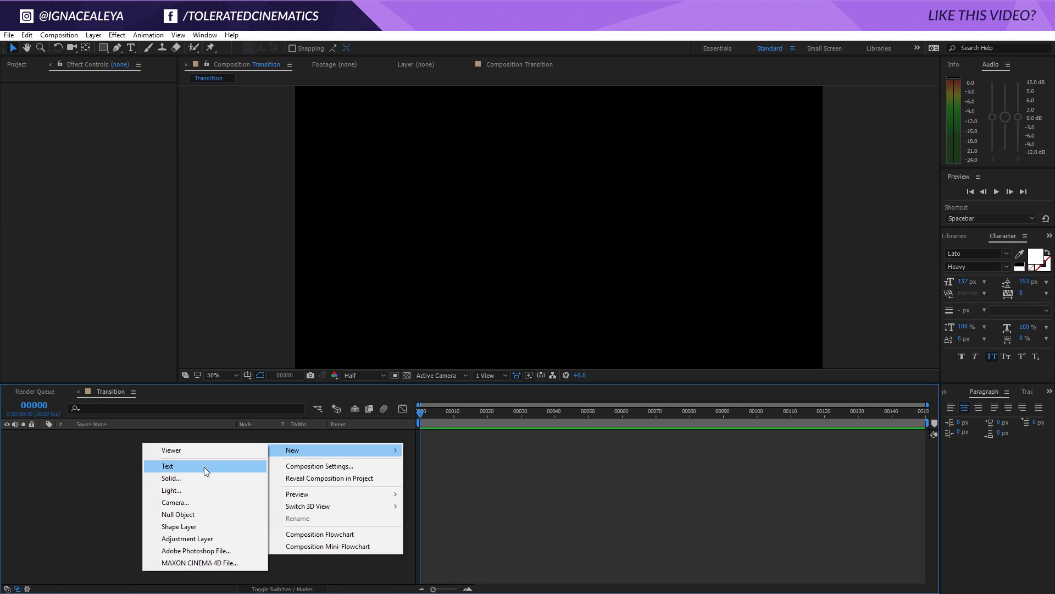
click(193, 477)
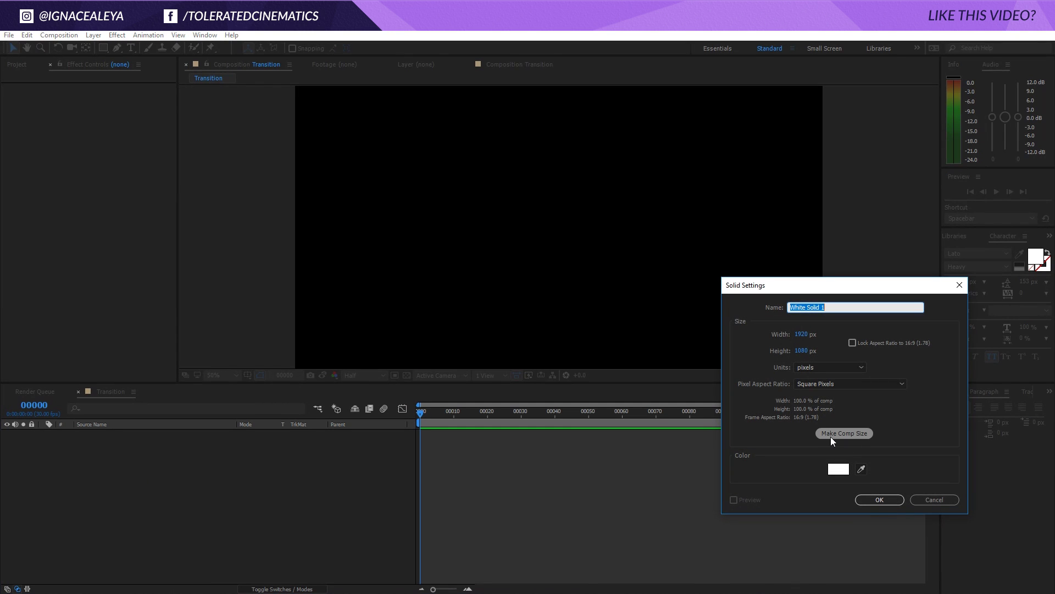
text(01)
click(840, 469)
click(399, 459)
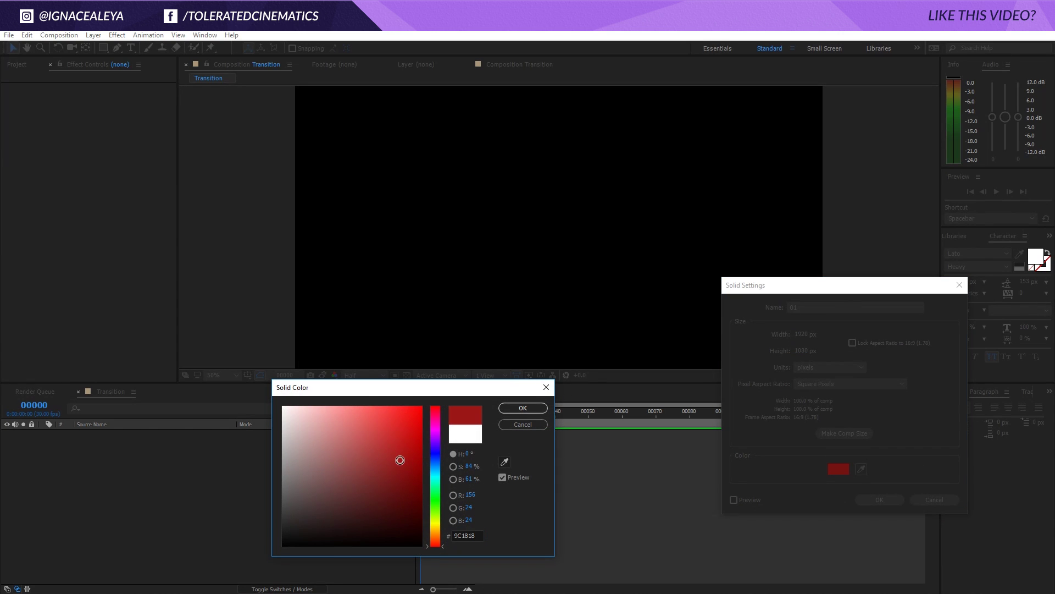
drag(398, 462, 417, 437)
click(522, 408)
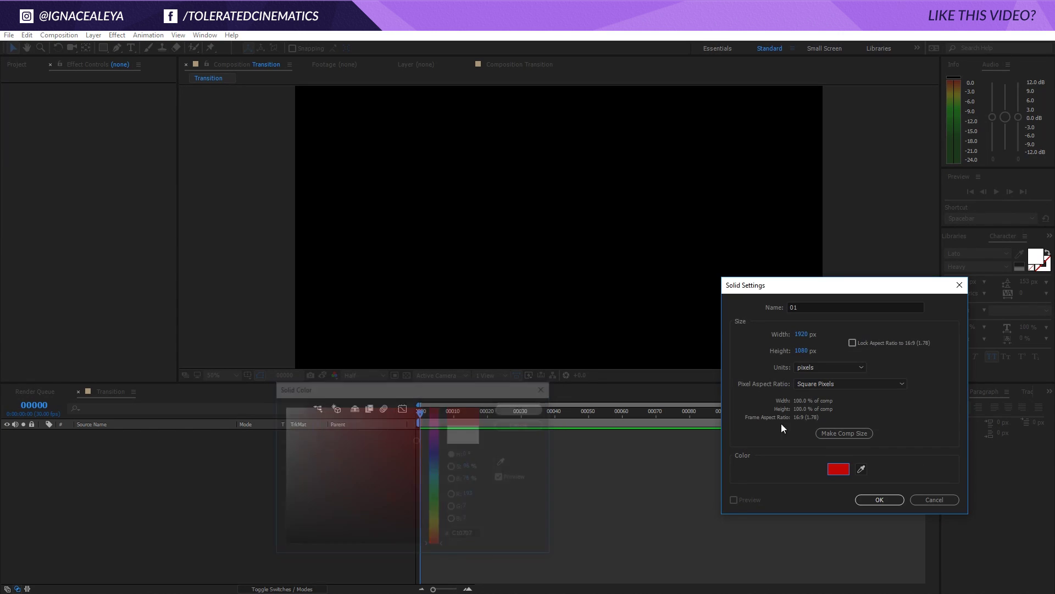
click(877, 499)
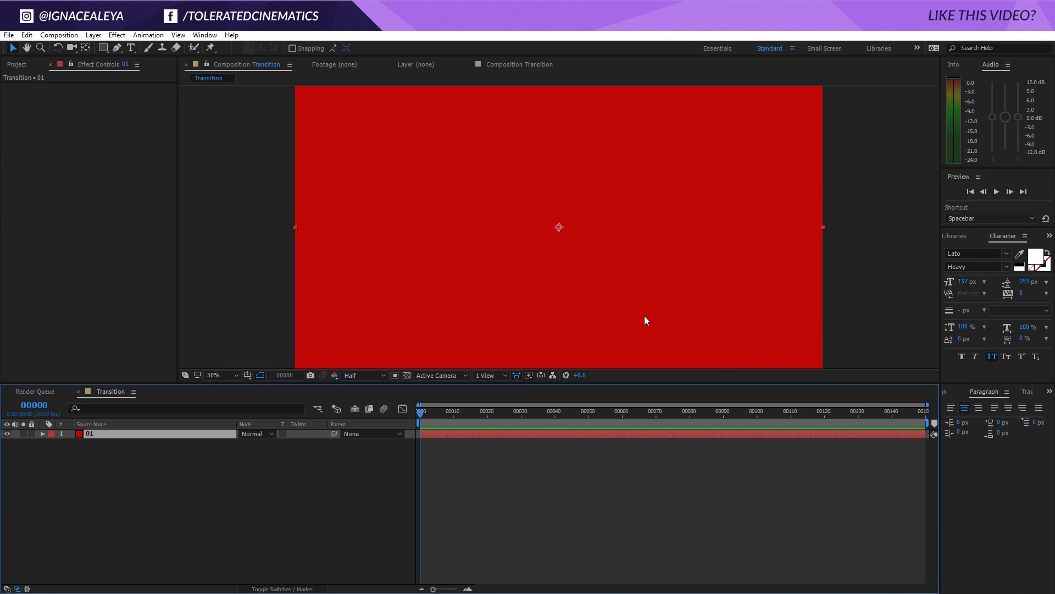
- Narrow the red solid to a strip, duplicate it, and move the copy right
key(comma)
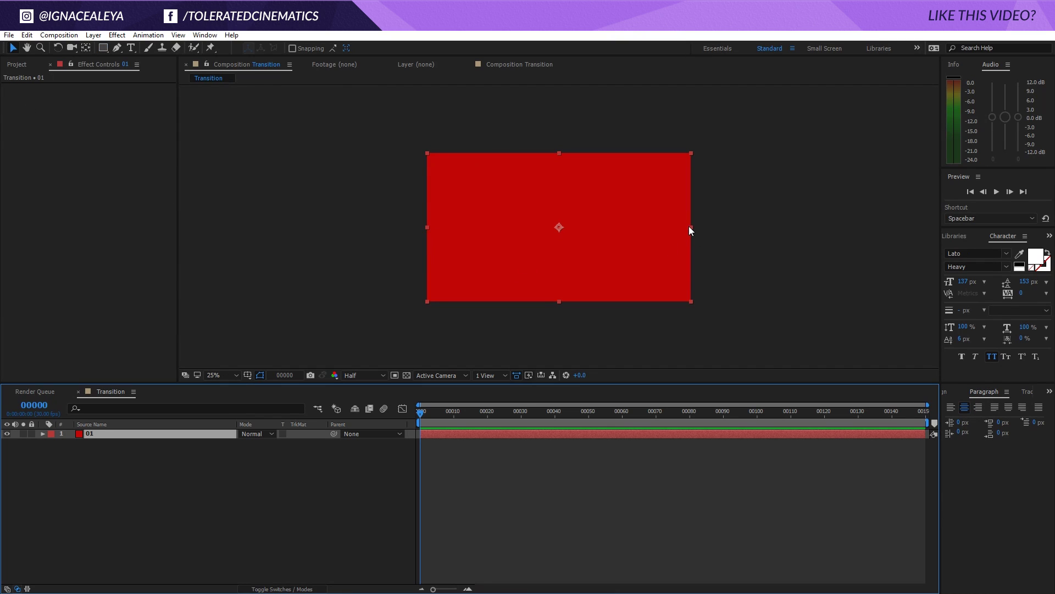
drag(691, 230, 507, 246)
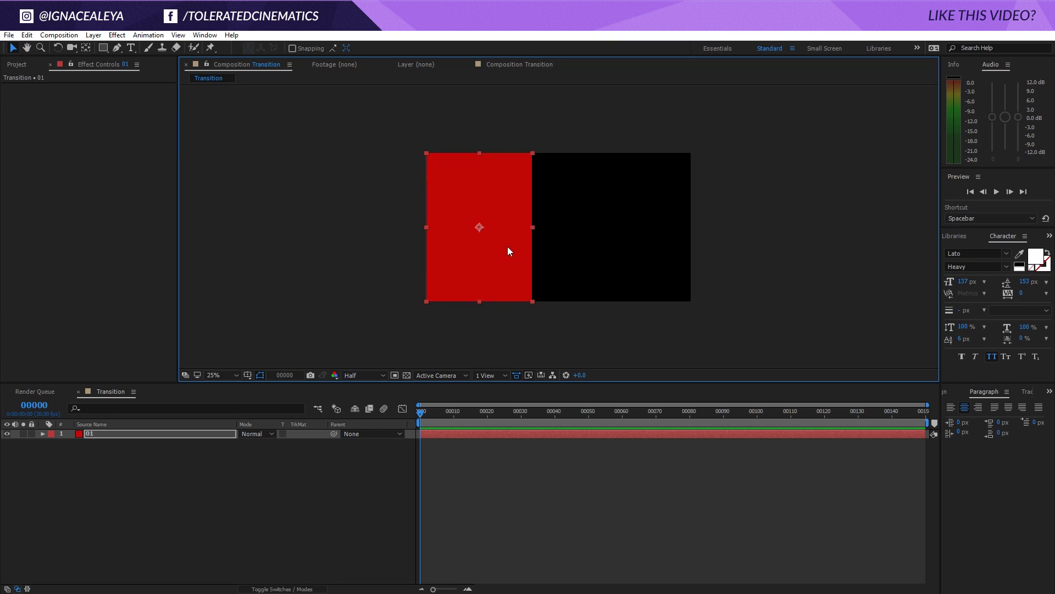
key(ctrl+d)
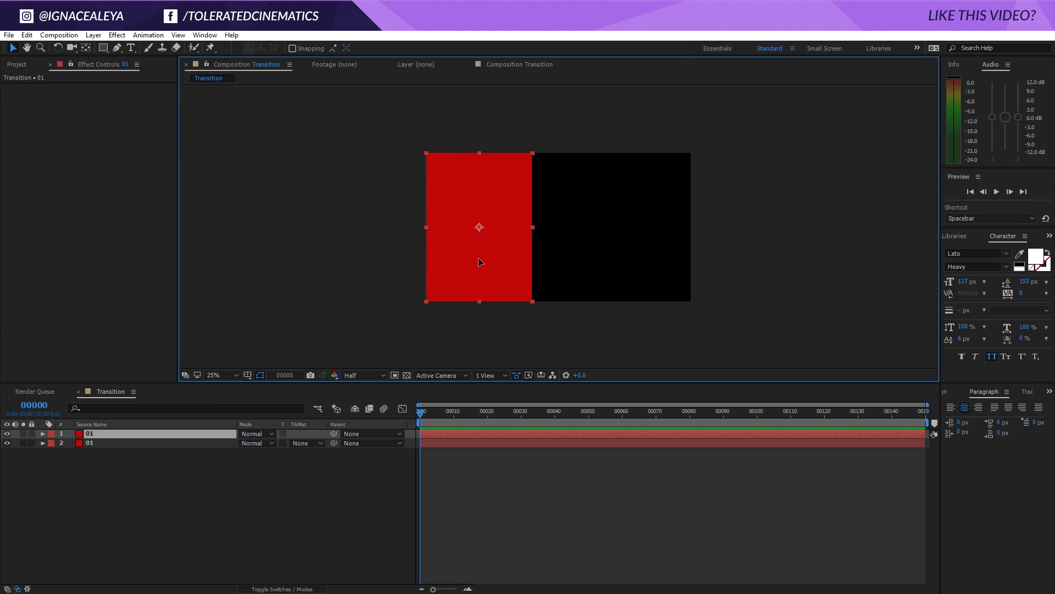
drag(479, 259, 560, 265)
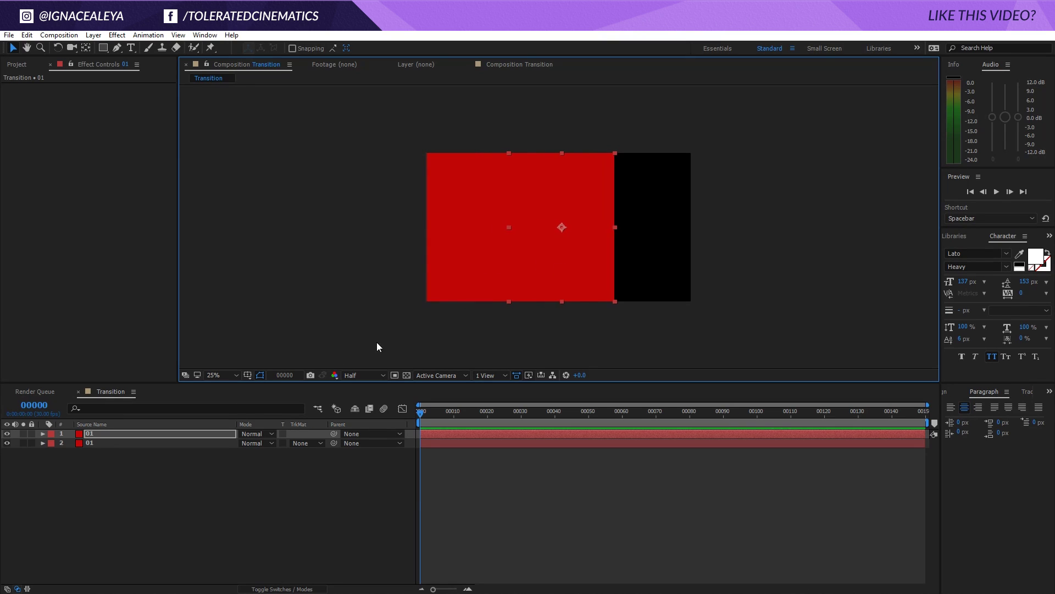
- Centre the red strip horizontally and vertically in the comp using the safe guides and Align panel
click(248, 373)
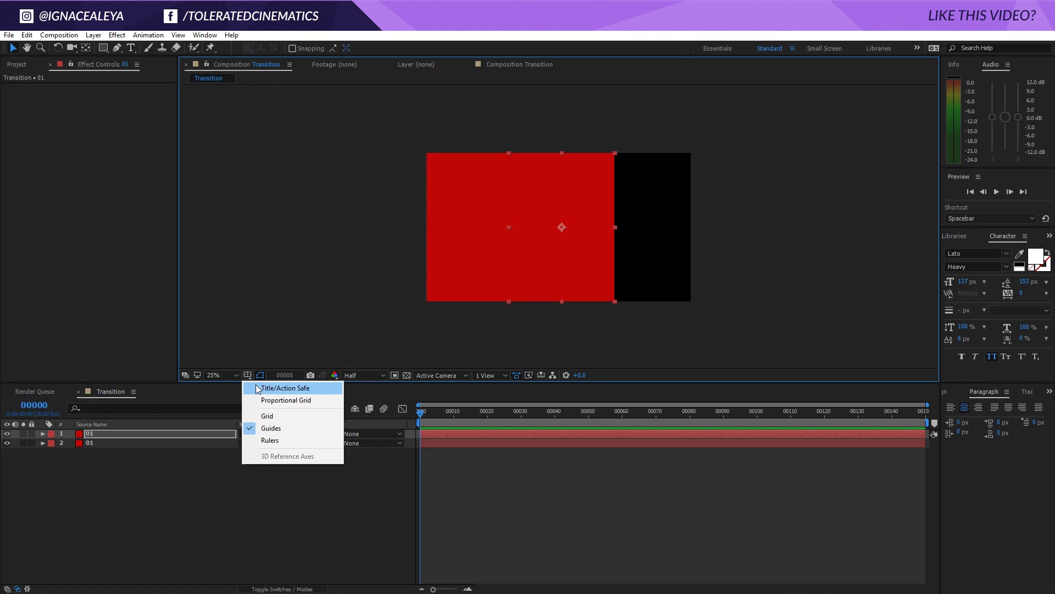
click(261, 387)
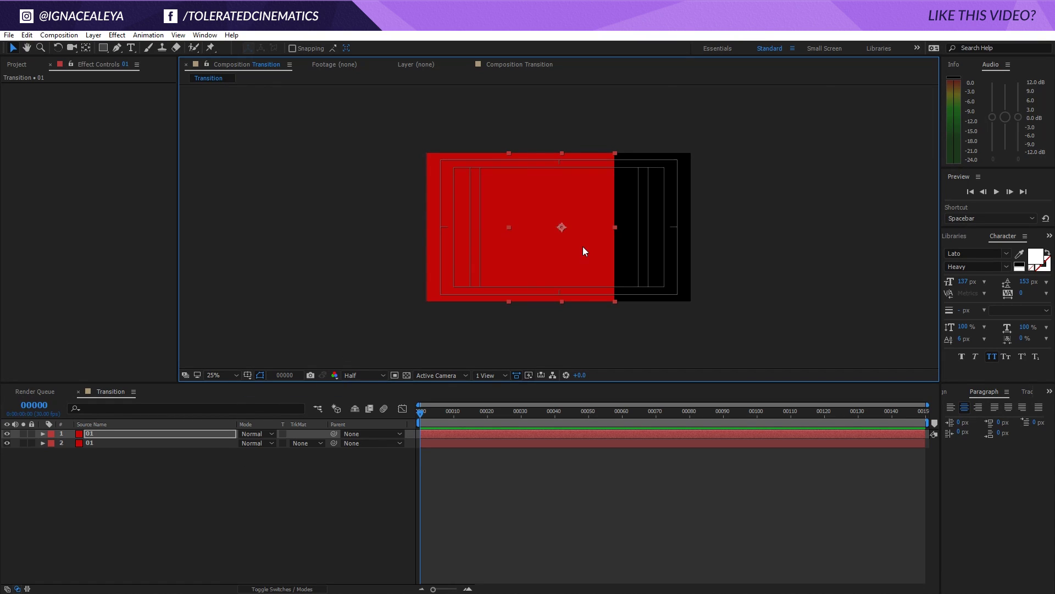
key(period)
mouse_move(549, 262)
mouse_down()
mouse_move(532, 264)
mouse_move(548, 267)
mouse_up()
click(947, 393)
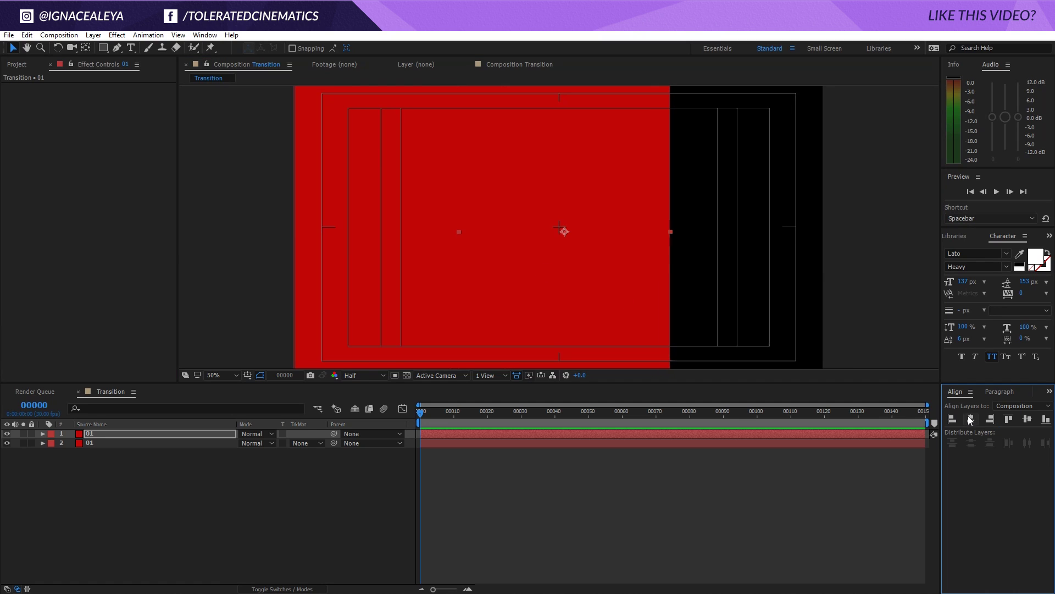
click(972, 419)
click(1013, 420)
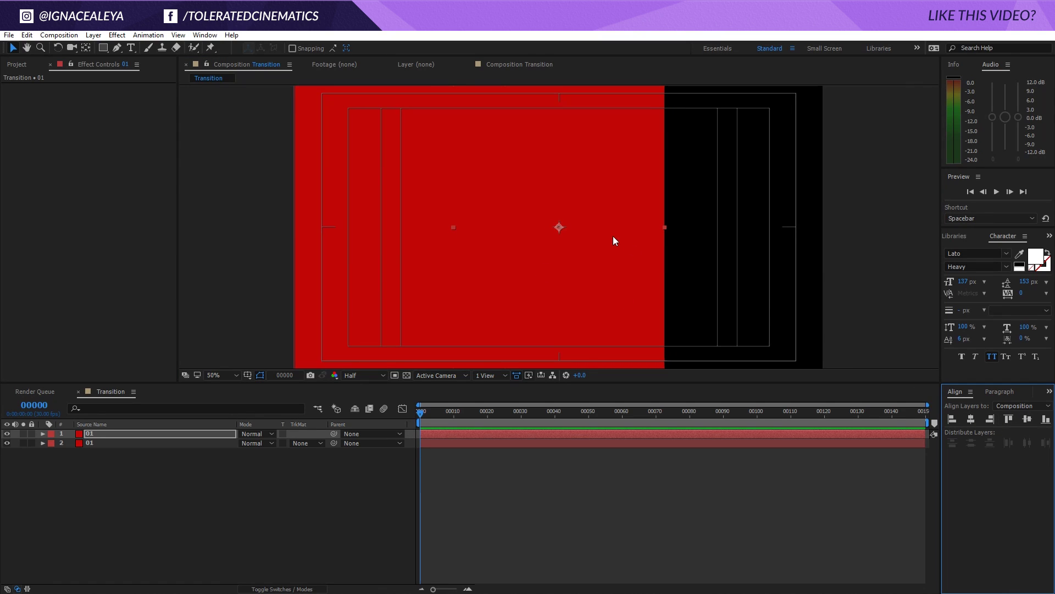
key(comma)
click(248, 376)
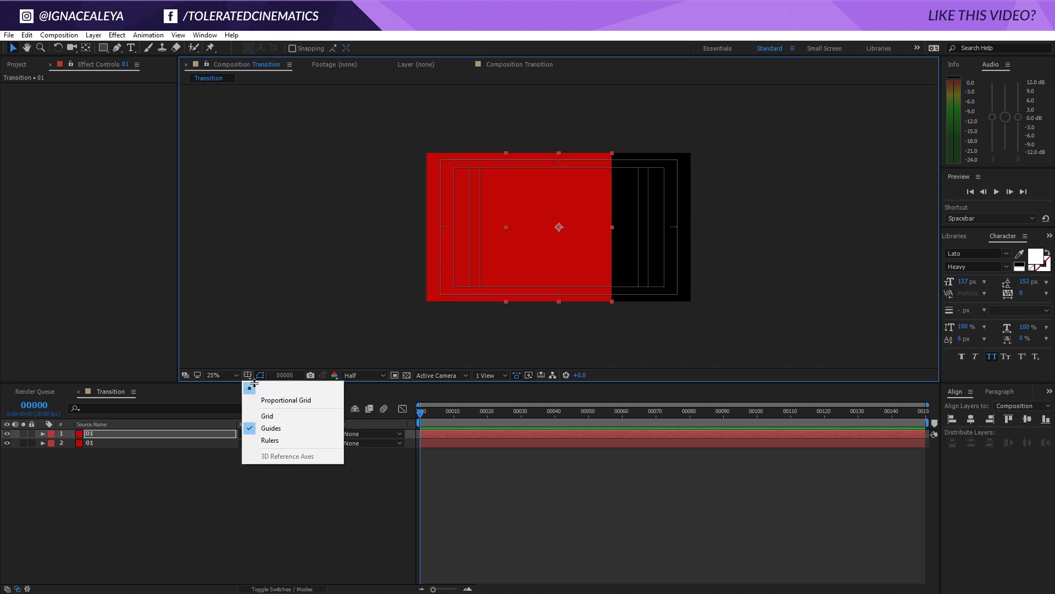
click(253, 384)
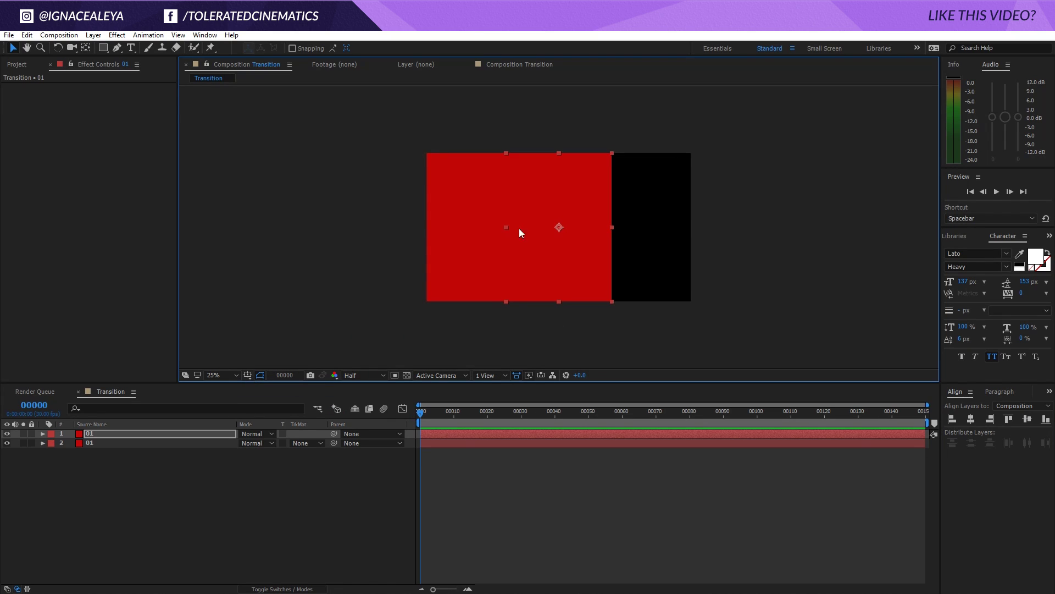
- Duplicate the strip again, place copies side by side, and narrow the top stripe slightly
click(160, 434)
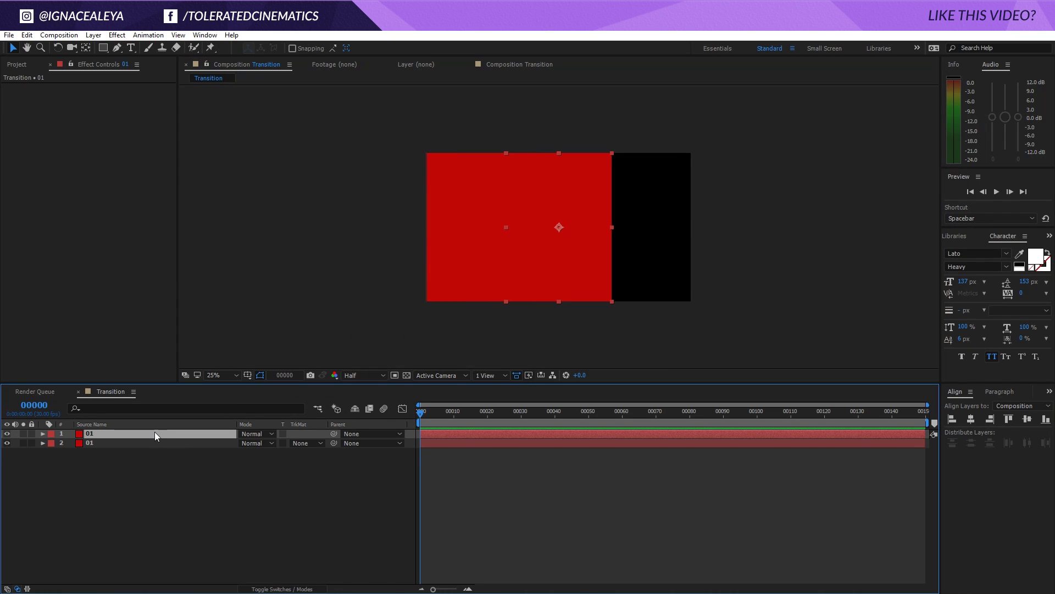
key(ctrl+d)
click(140, 443)
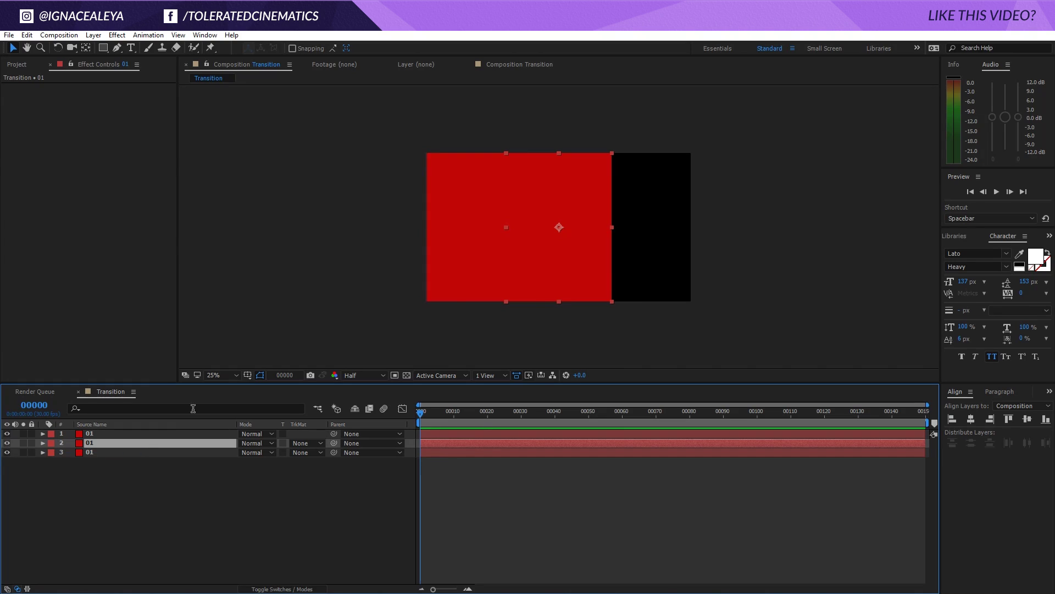
drag(537, 263, 619, 269)
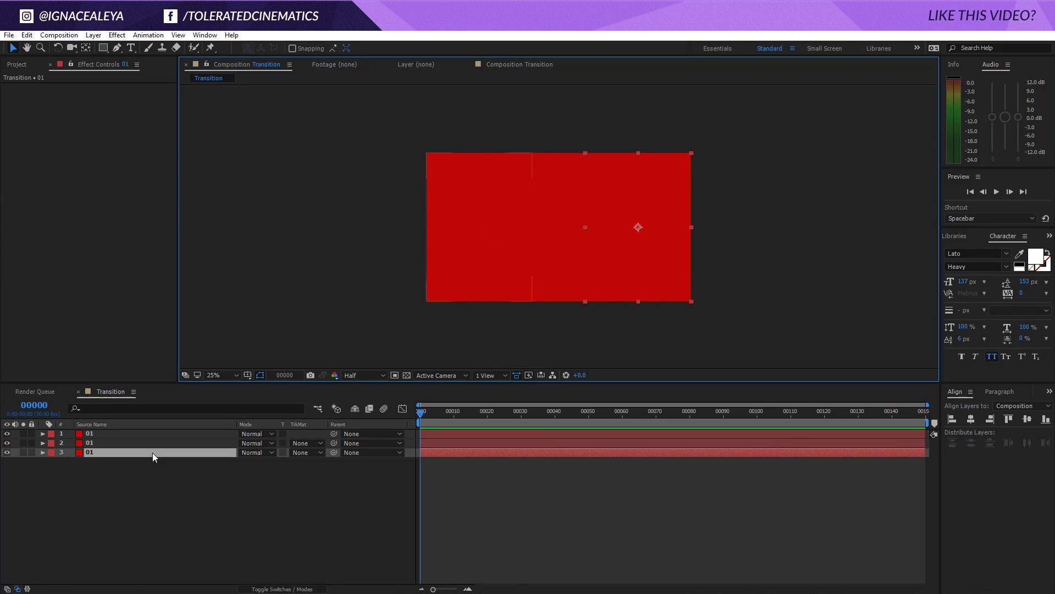
drag(153, 453, 151, 442)
click(152, 434)
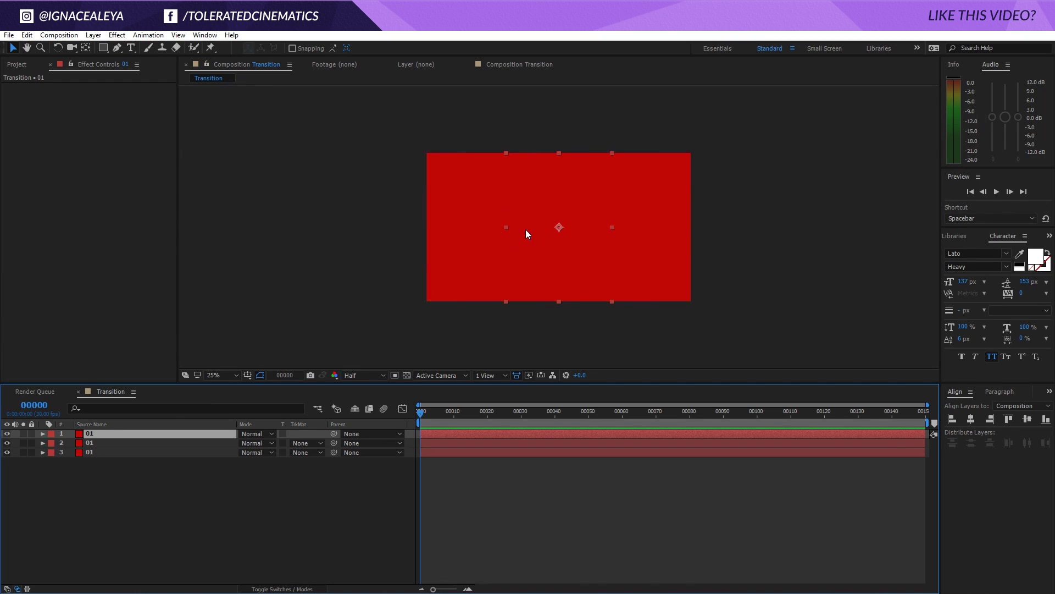
drag(506, 227, 518, 225)
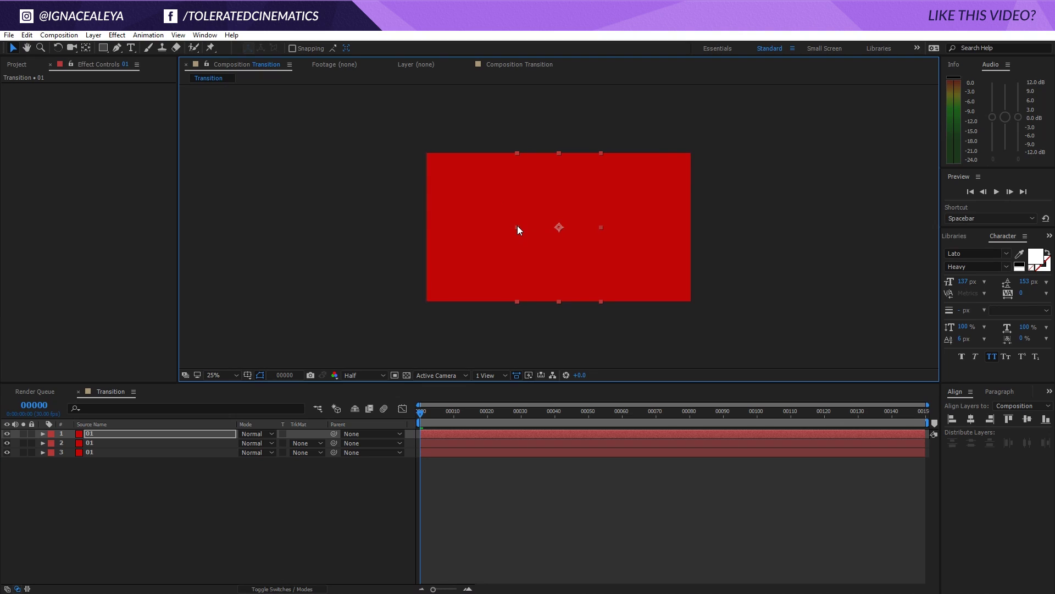
key(period)
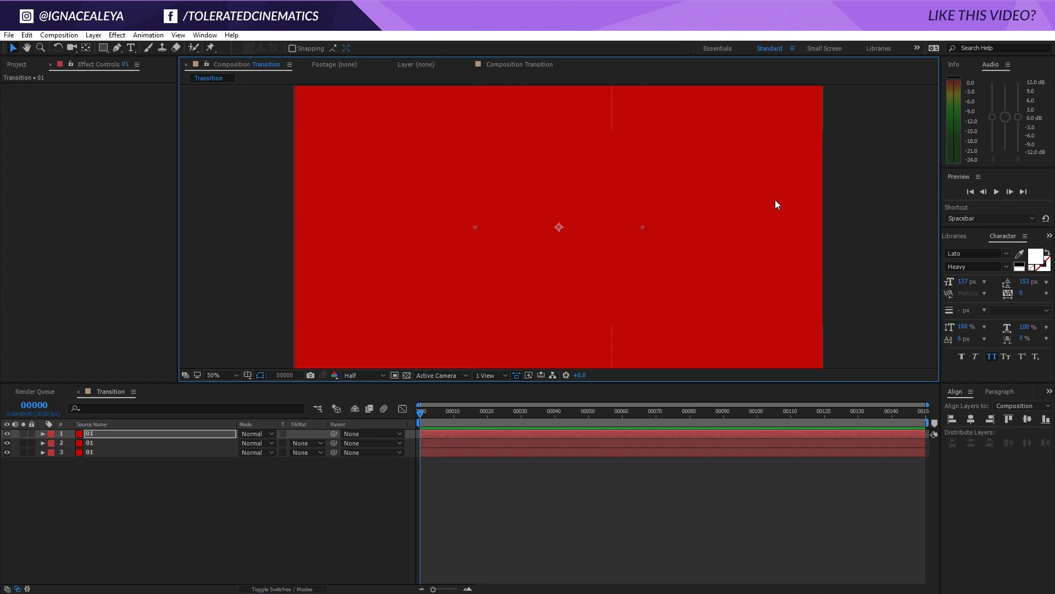
key(comma)
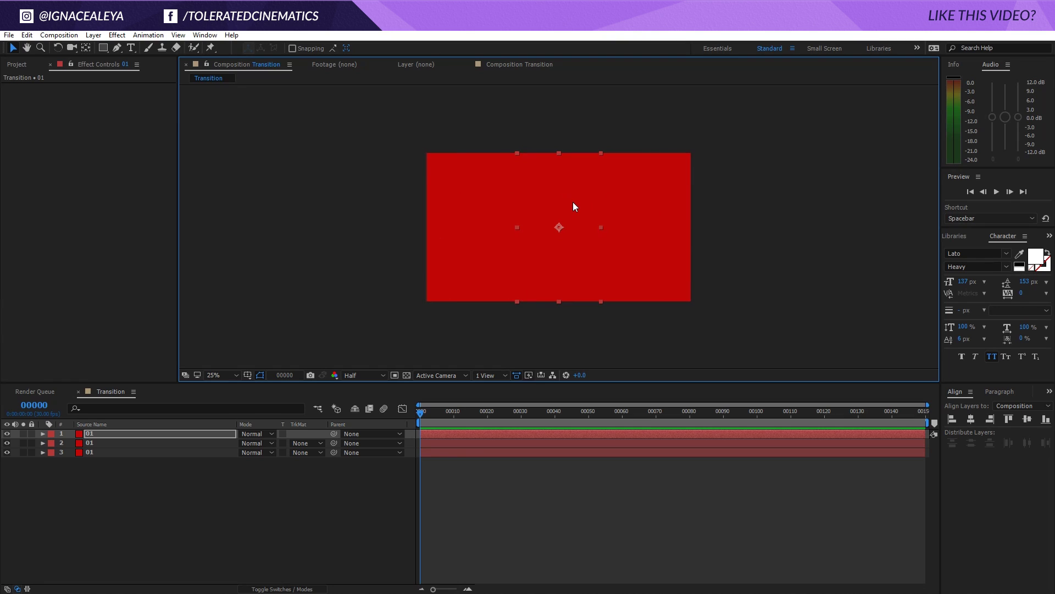
- Tilt the top red stripe counterclockwise and enlarge it until no black corners remain
key(w)
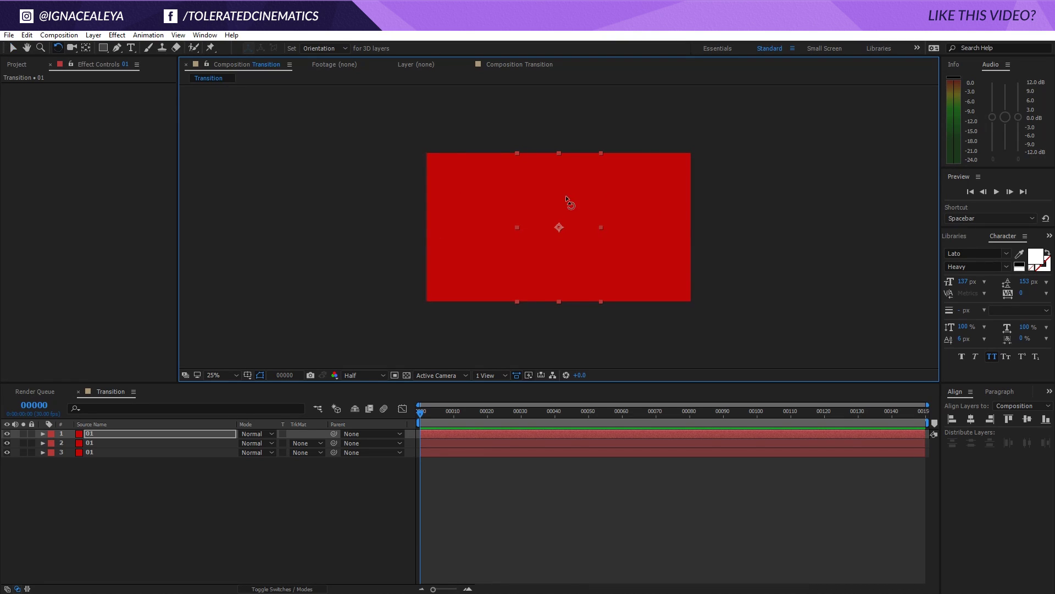
drag(561, 179, 541, 178)
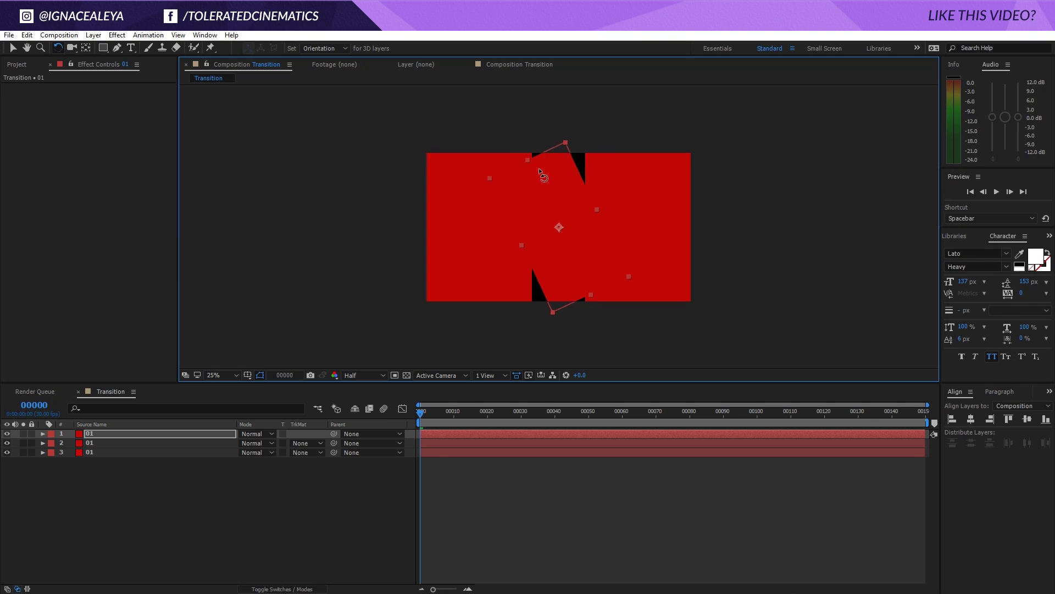
key(v)
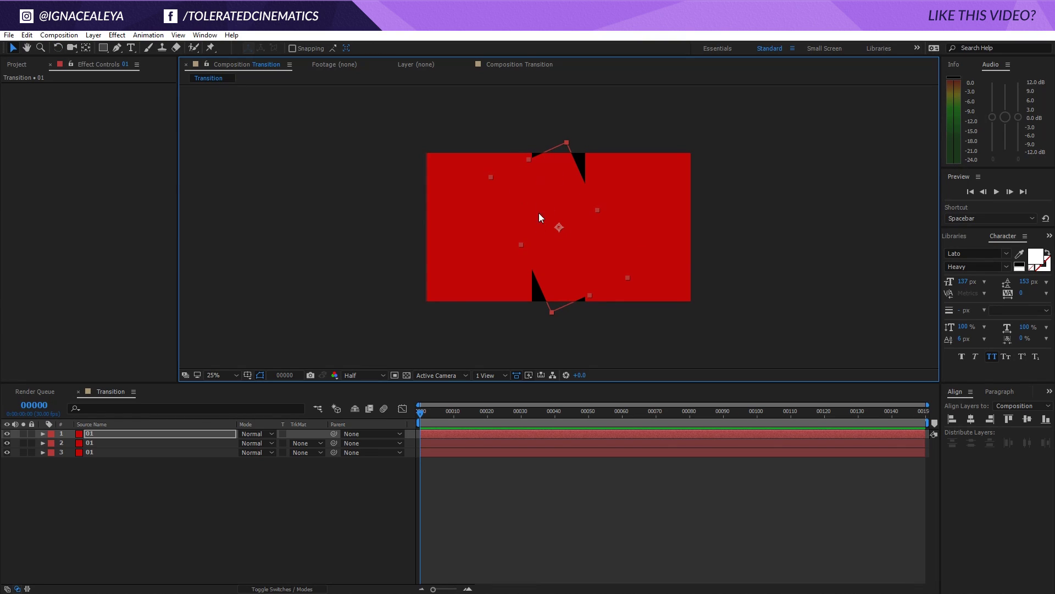
key(ctrl+z)
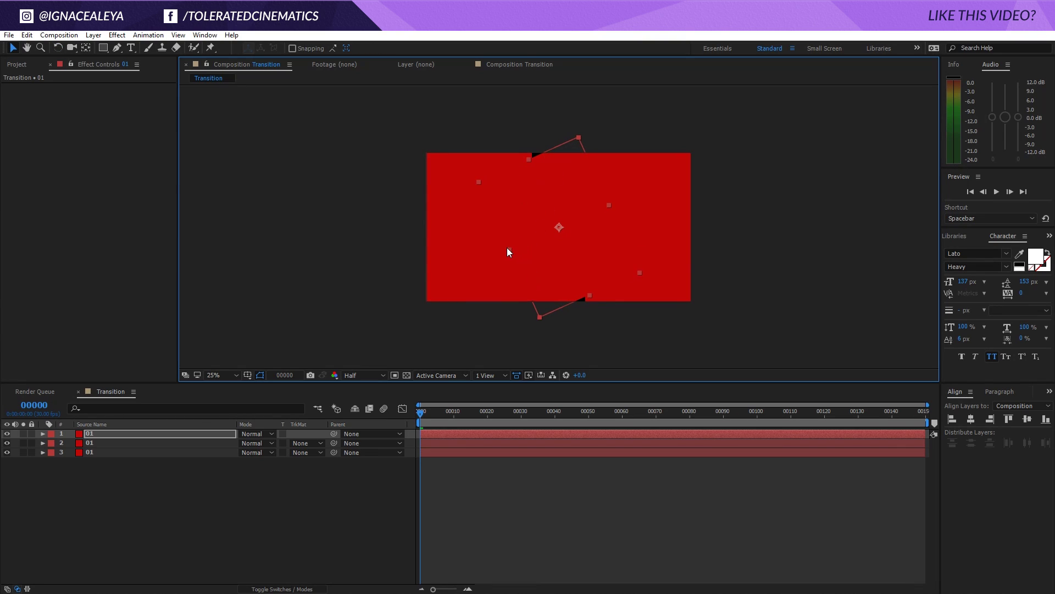
key(ctrl+shift+z)
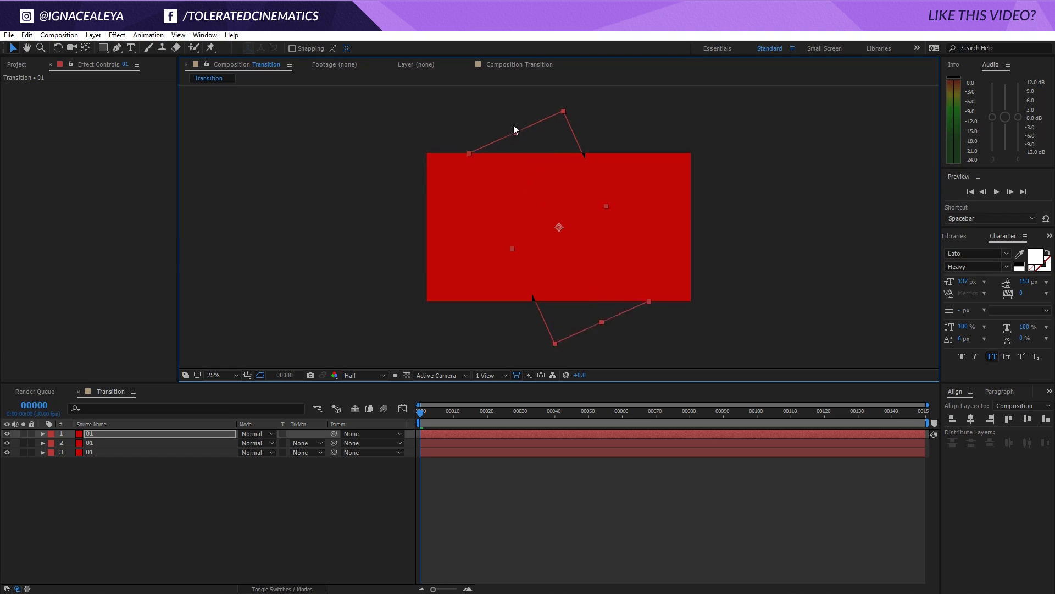
key(ctrl+shift+z)
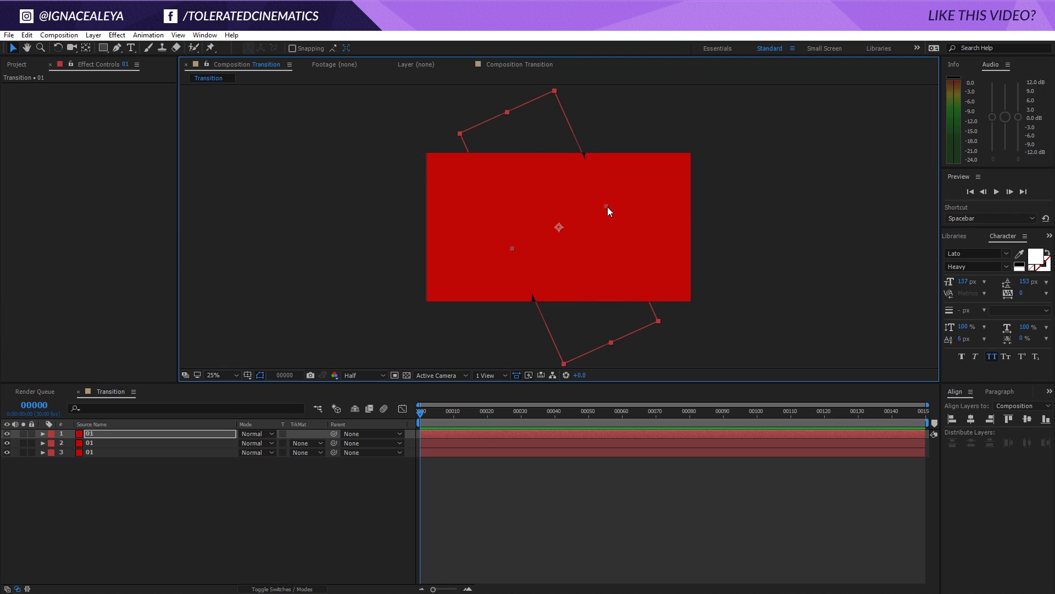
key(ctrl+shift+z)
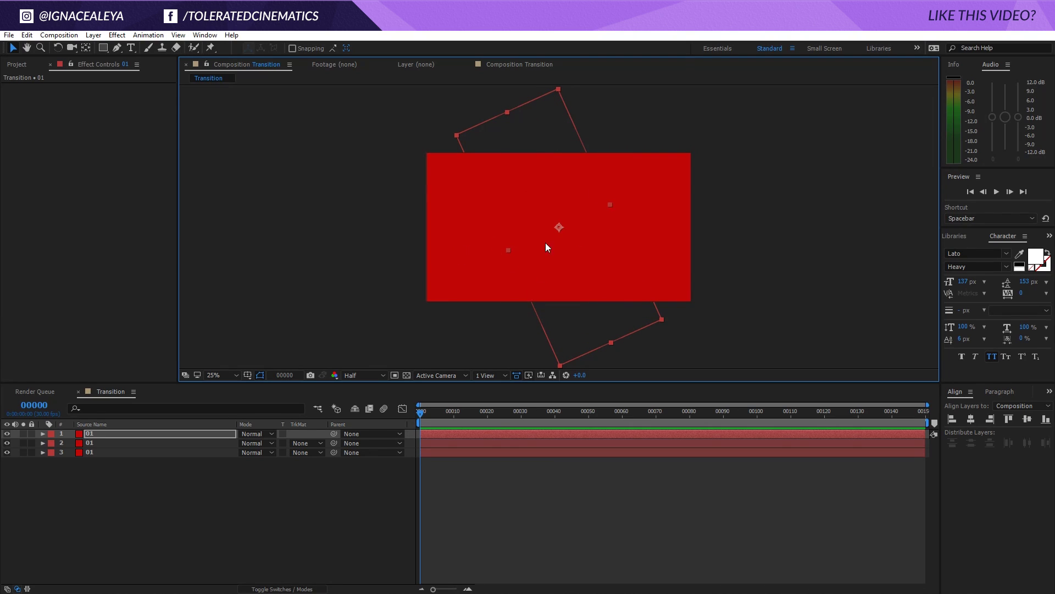
- Apply a Fill effect to the top layer with a lighter red colour
click(116, 35)
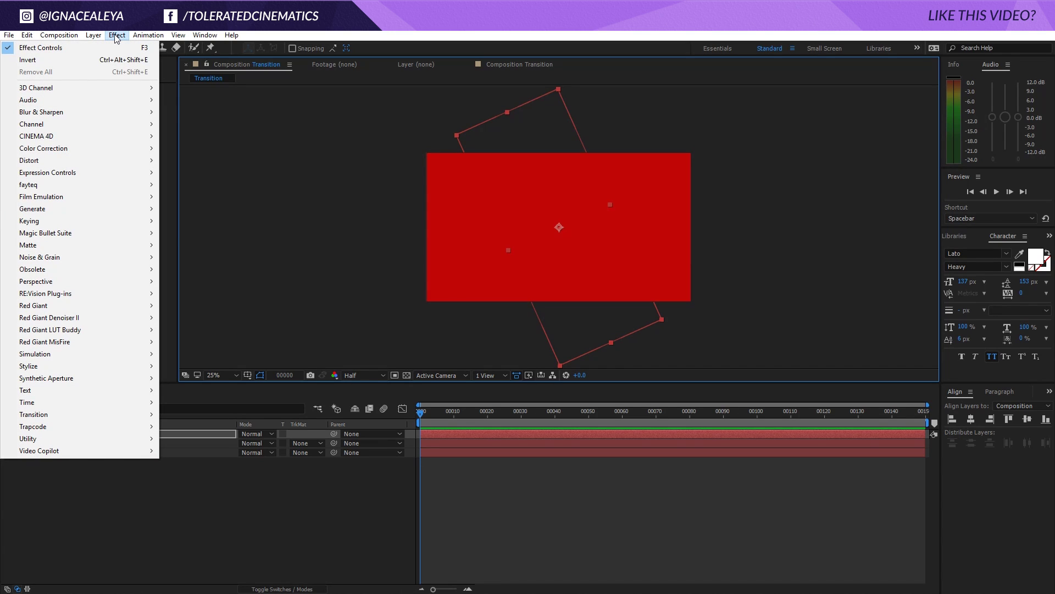
mouse_move(50, 211)
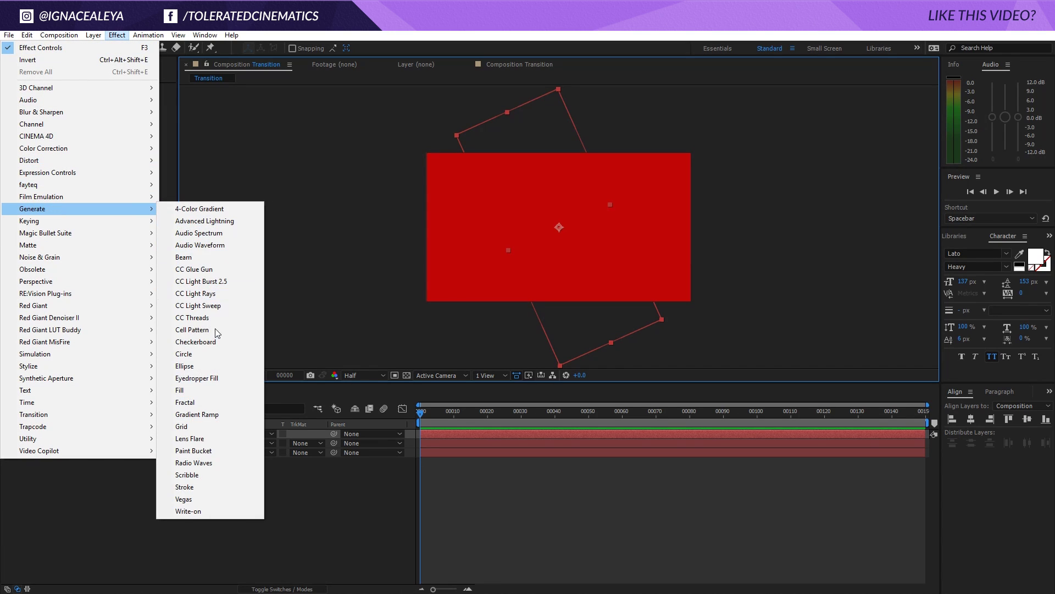
click(201, 393)
click(103, 116)
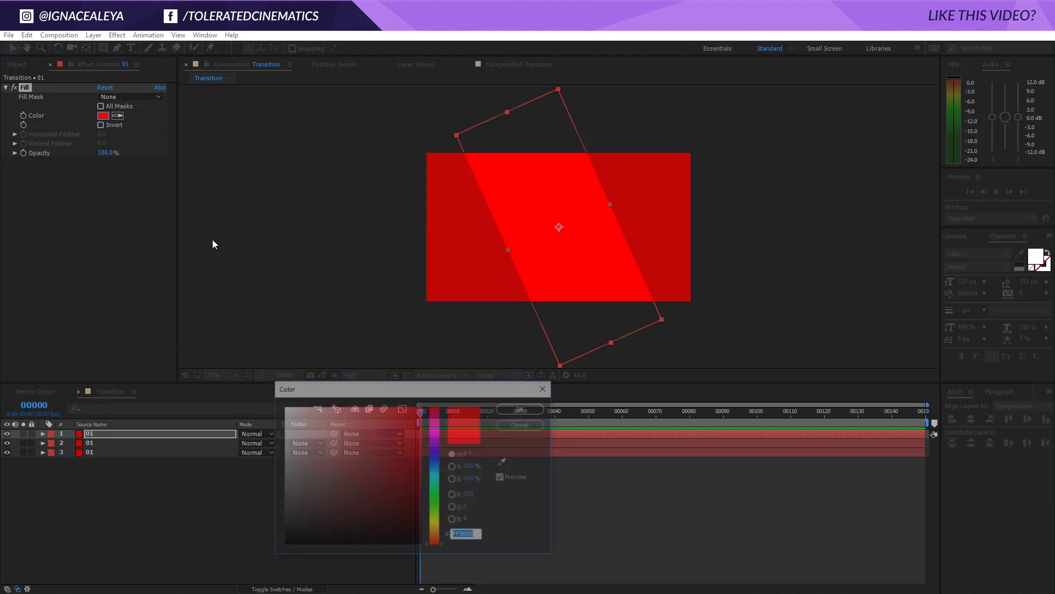
click(413, 493)
mouse_move(404, 485)
mouse_down()
mouse_move(379, 426)
mouse_move(392, 426)
mouse_up()
click(512, 408)
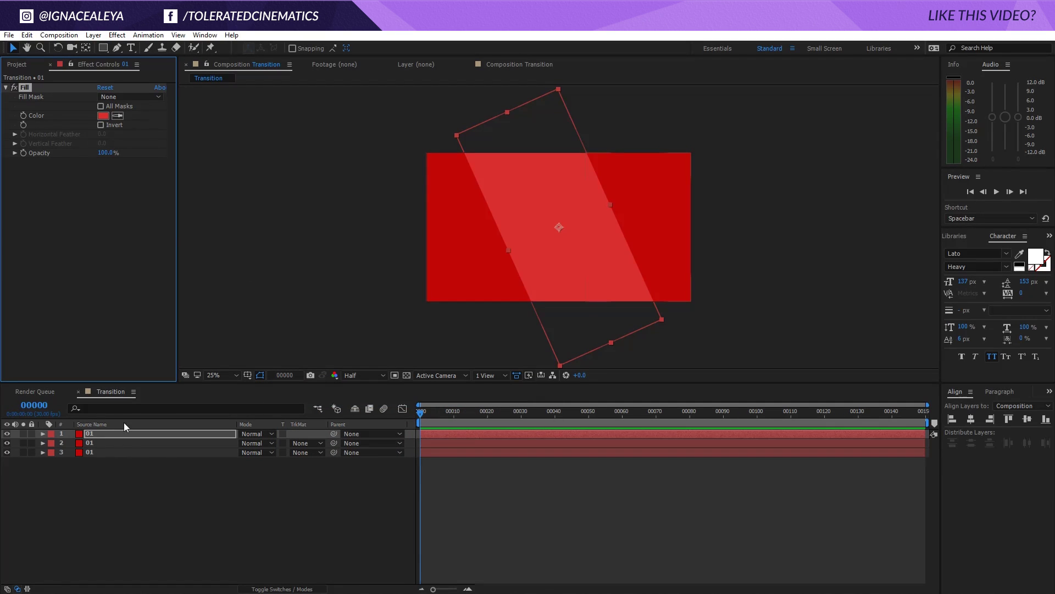
- Set the second layer's Fill colour to a deep red
click(120, 444)
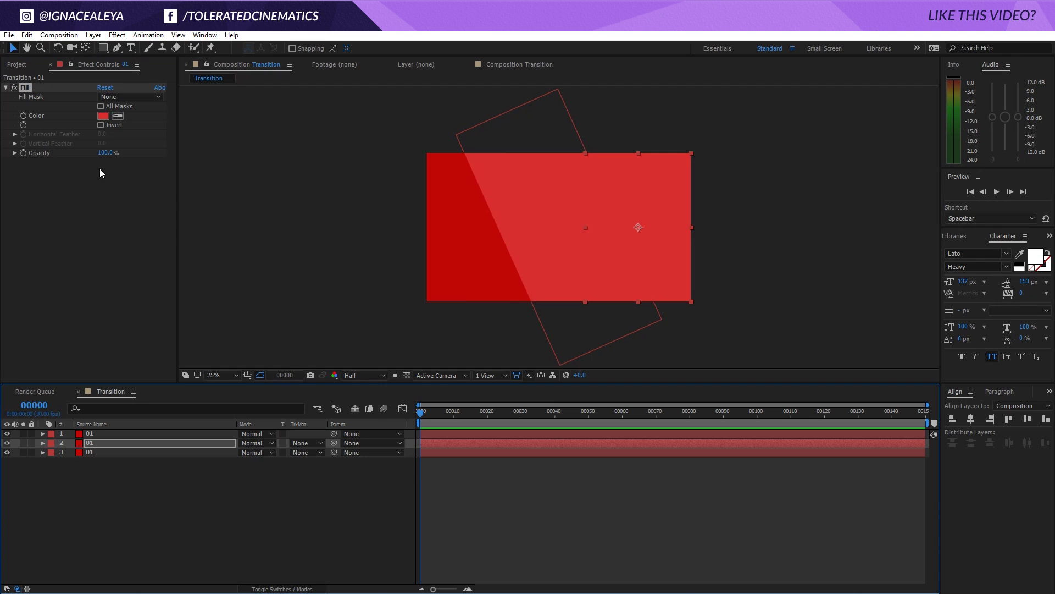
click(104, 116)
click(395, 495)
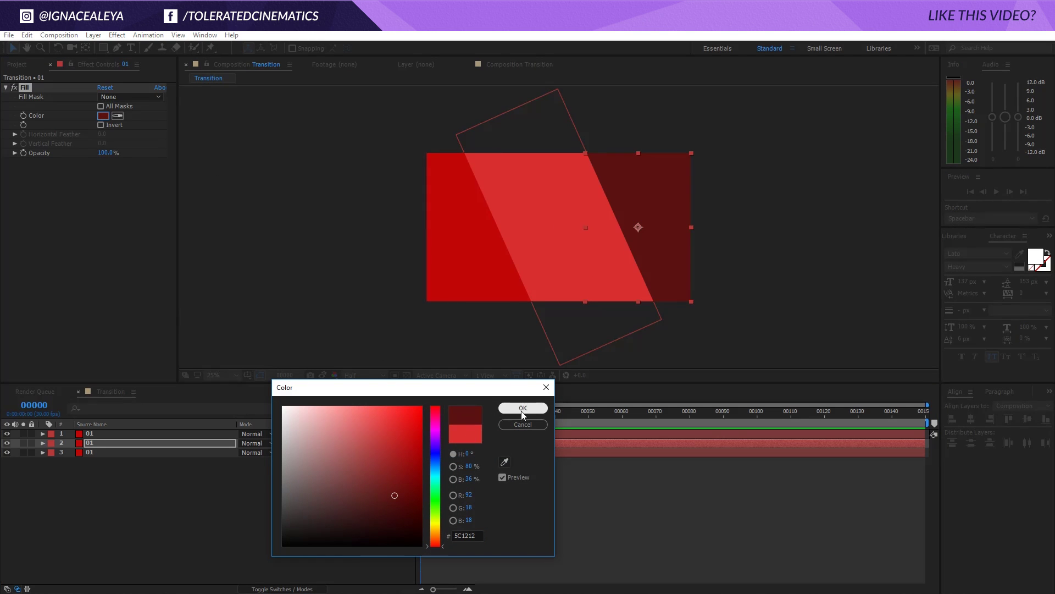
drag(363, 496, 422, 462)
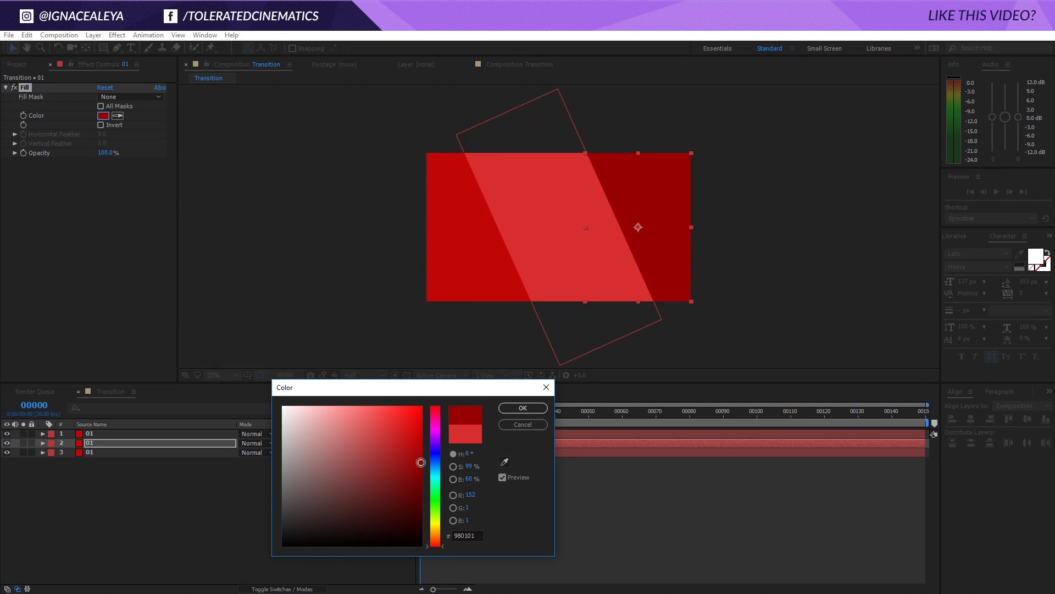
click(523, 408)
- Preview the opening frames, then select the bottom and middle red layers
click(121, 451)
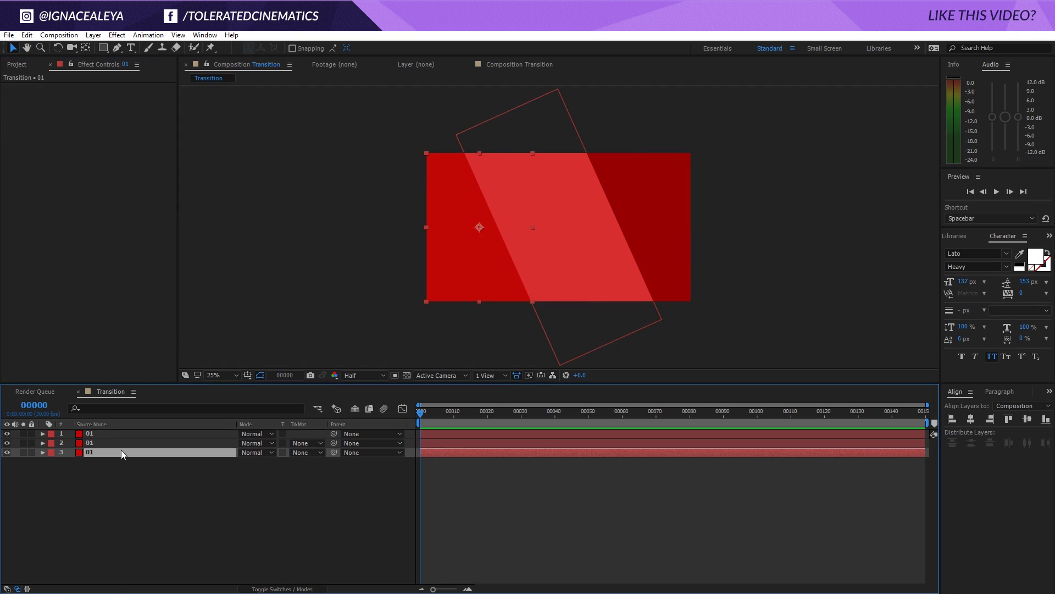
key(F2)
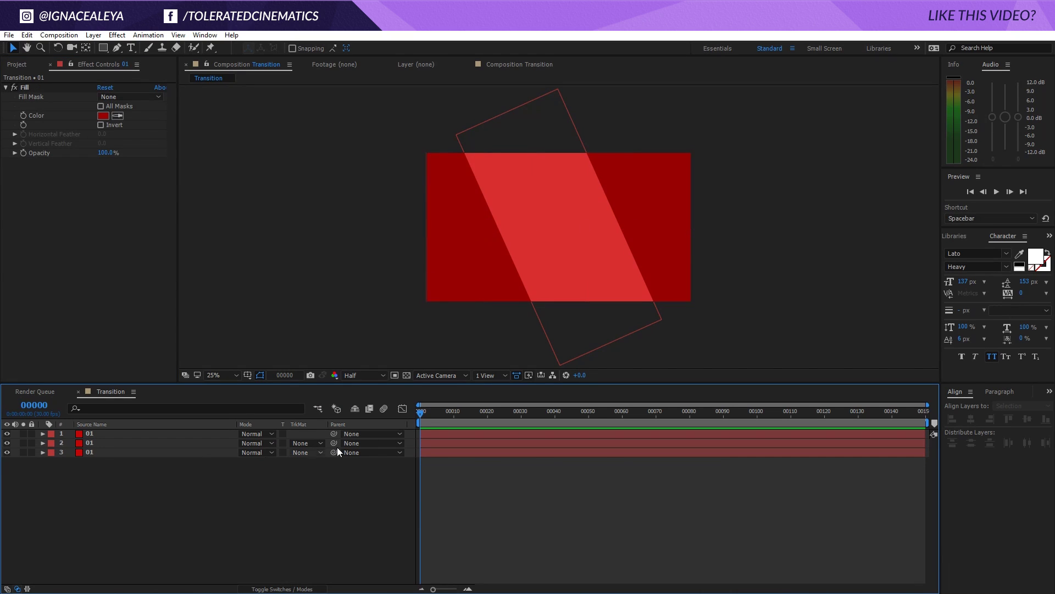
drag(421, 412, 388, 429)
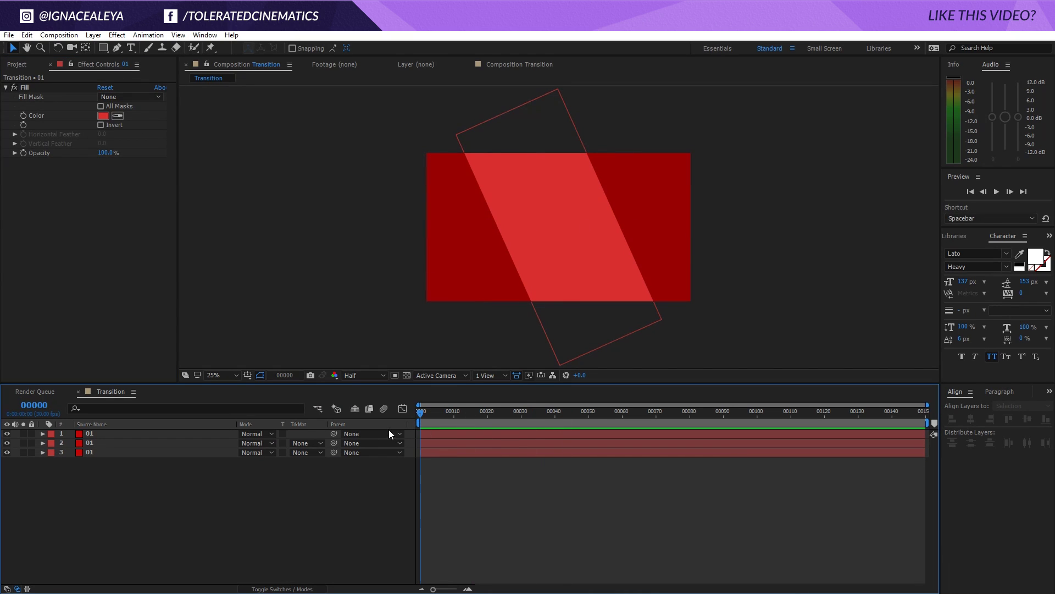
click(105, 452)
click(102, 444)
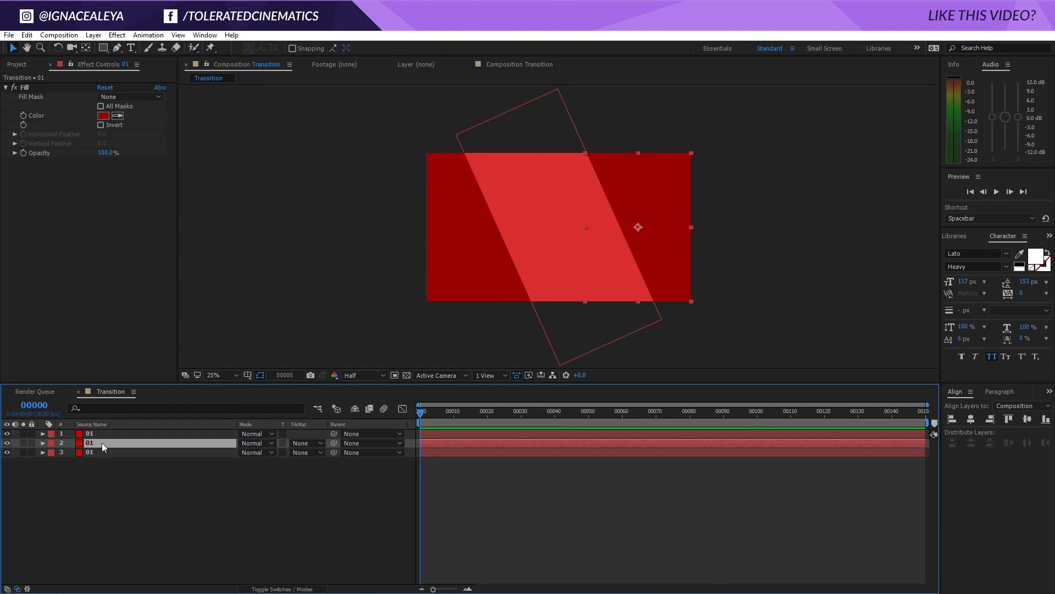
- Rename the middle layer to 03 and the top layer to 02
key(Return)
text(03)
click(101, 434)
key(Return)
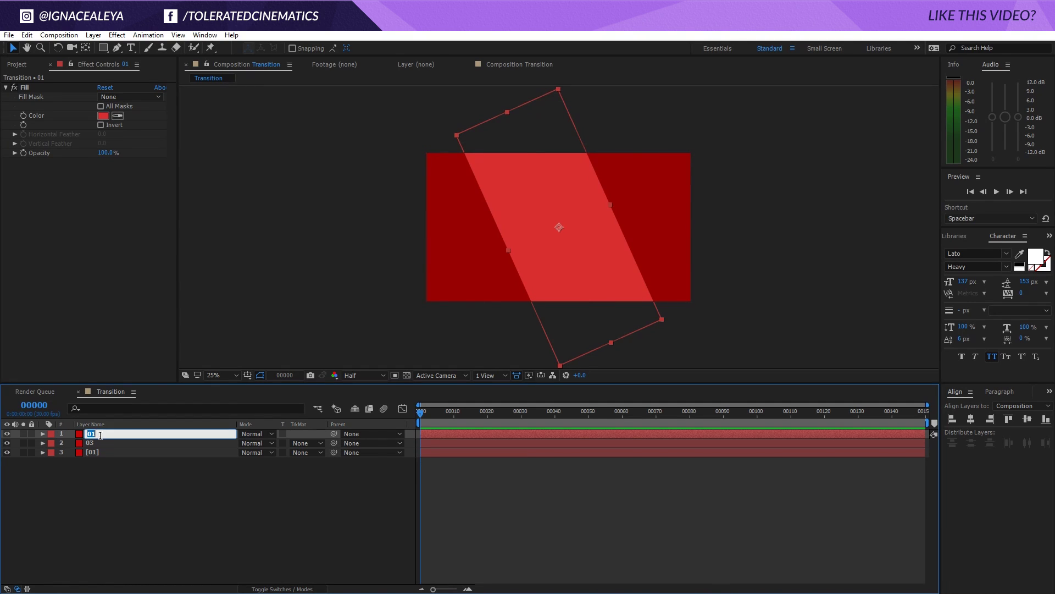
text(02)
key(Return)
- Apply Linear Wipe to layer 01, keying Transition Completion 100% to 0% over ten frames
click(99, 452)
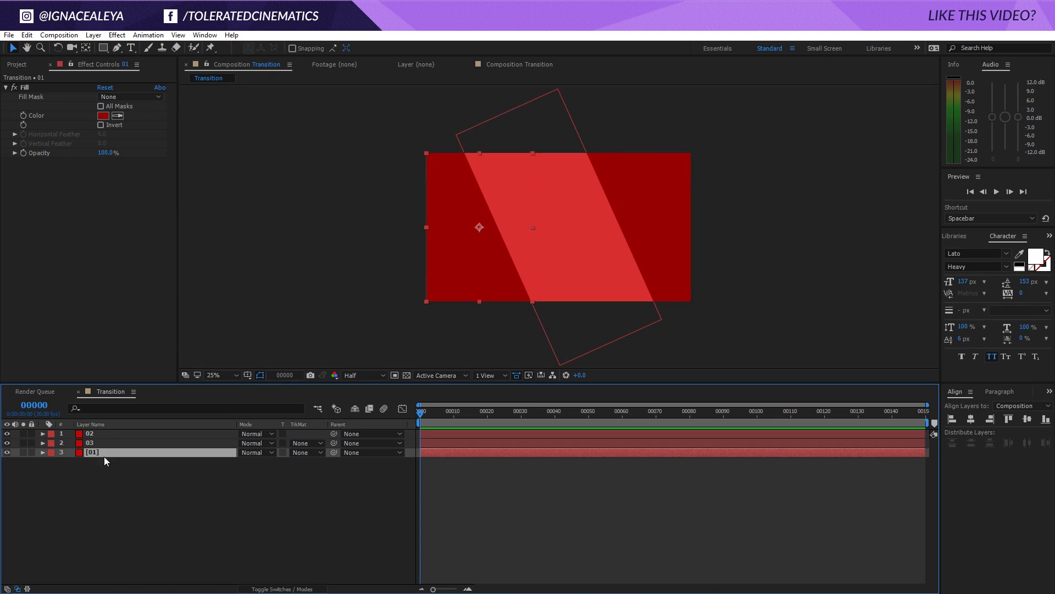
click(117, 35)
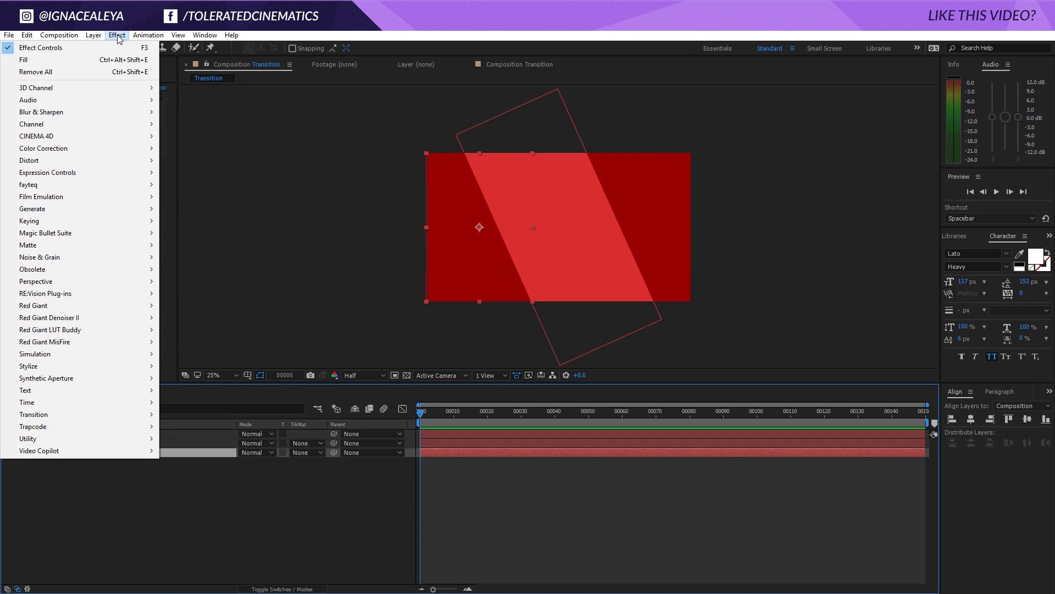
mouse_move(85, 416)
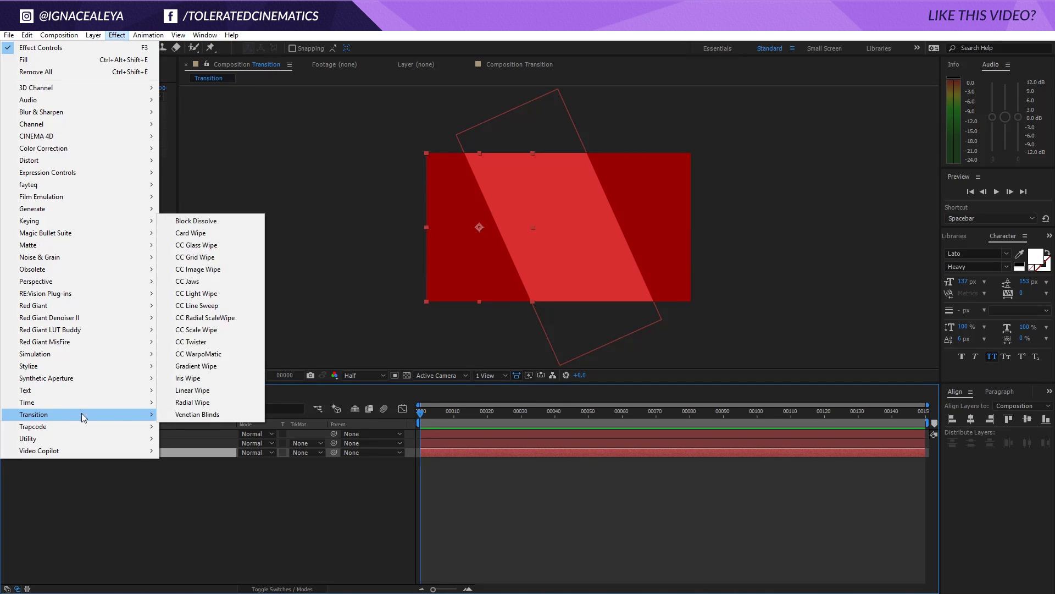
click(193, 390)
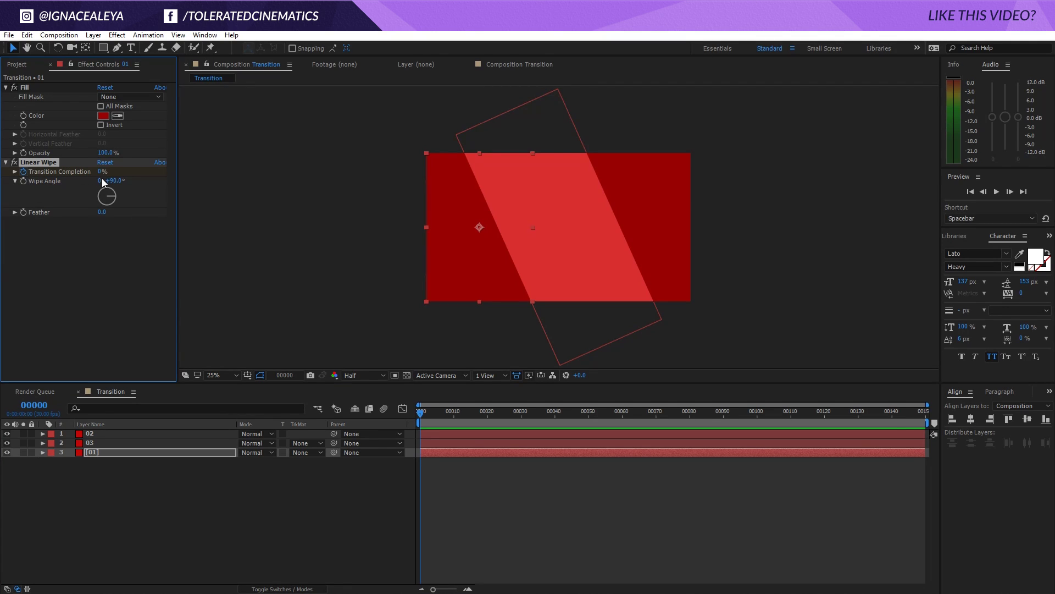
drag(101, 171, 308, 169)
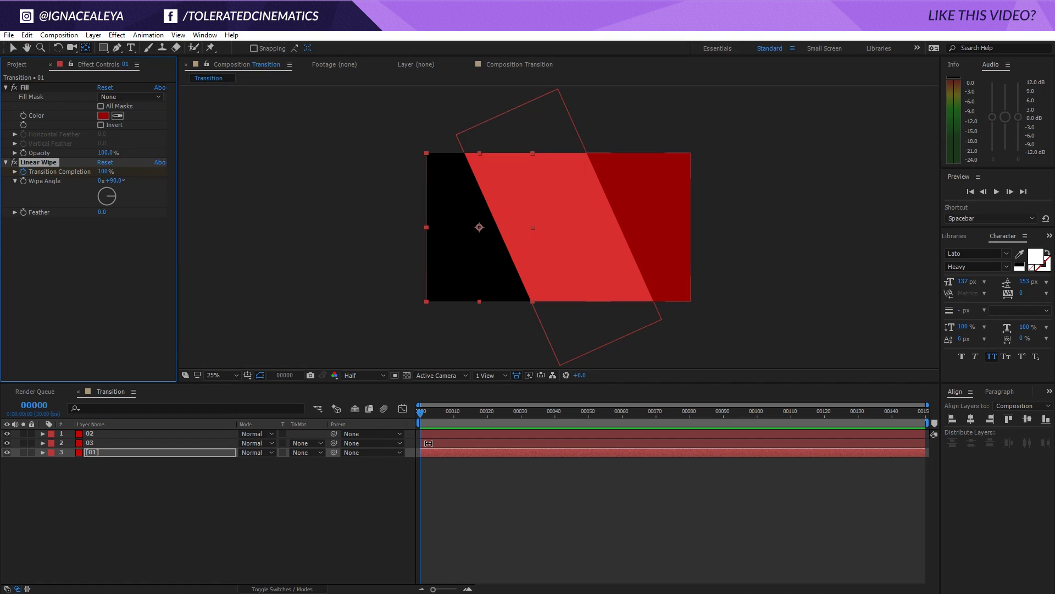
key(u)
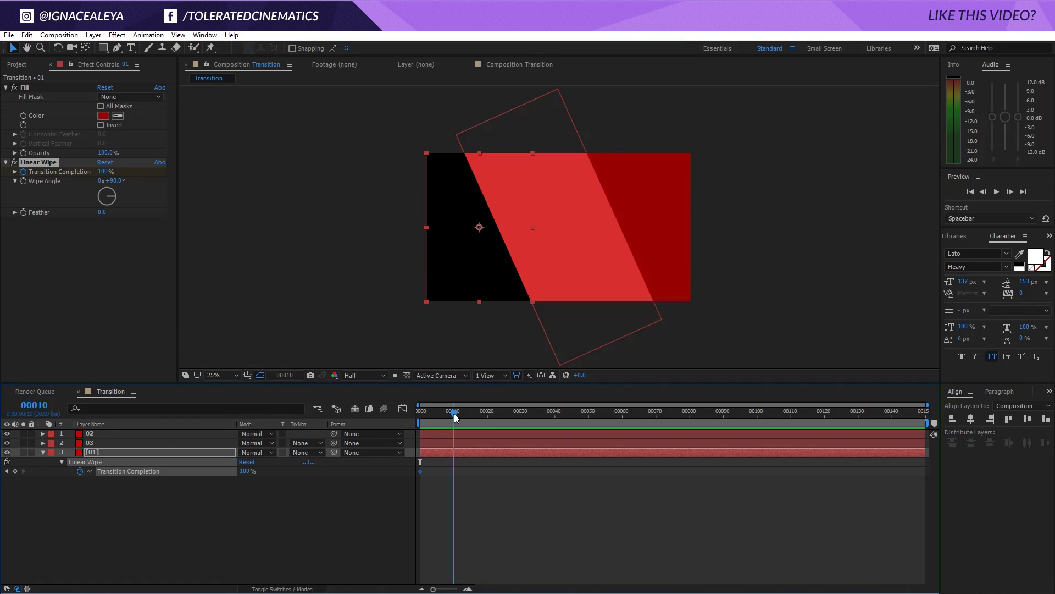
drag(242, 471, 119, 481)
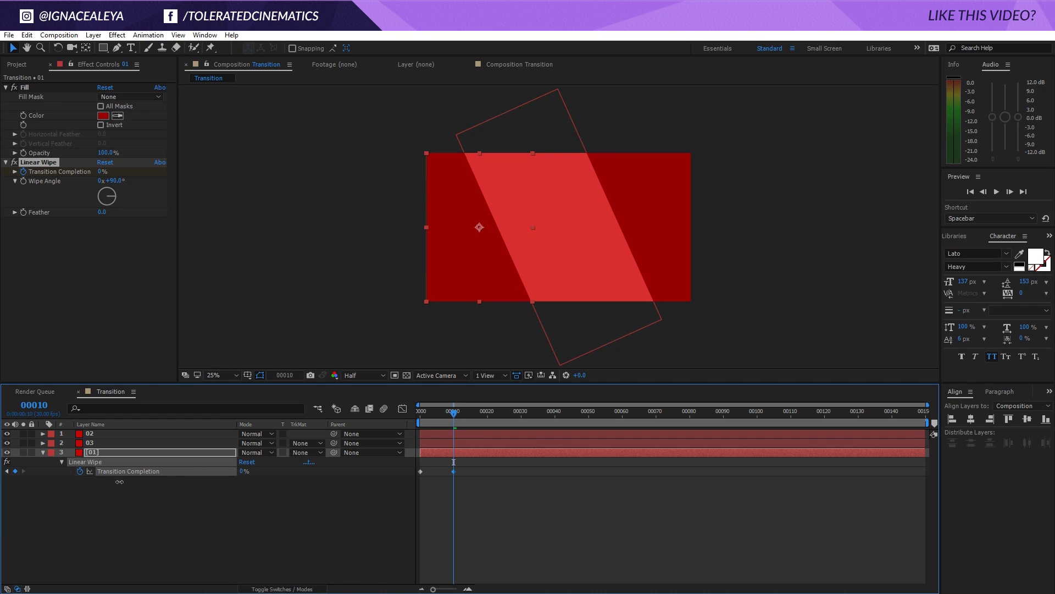
click(183, 506)
mouse_move(453, 412)
mouse_down()
mouse_move(421, 416)
mouse_move(442, 415)
mouse_up()
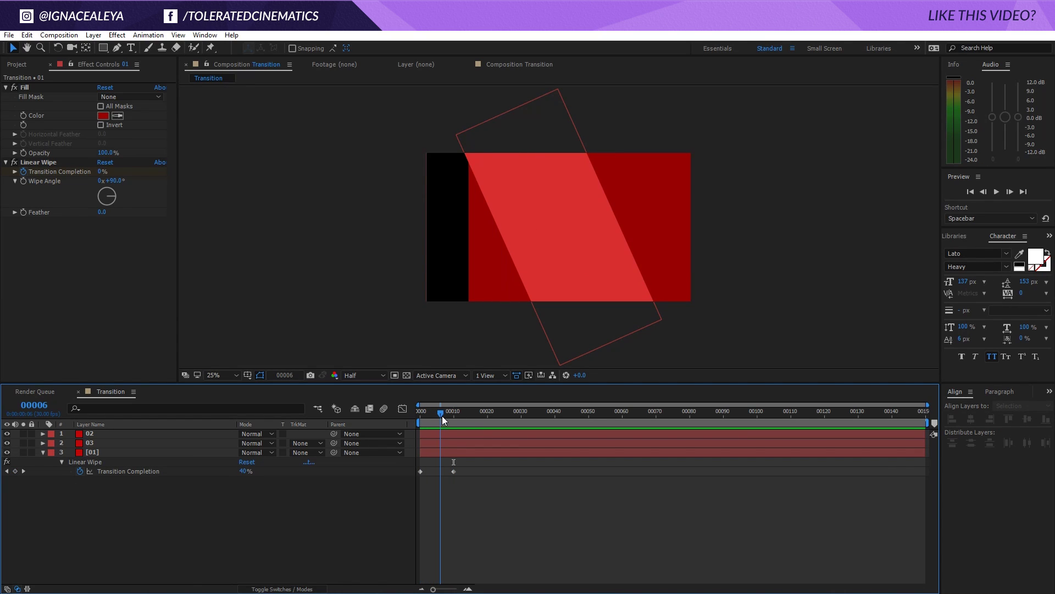
- Set layer 01's Wipe Angle to 180° and select both completion keyframes
drag(112, 181, 148, 195)
click(115, 181)
text(180)
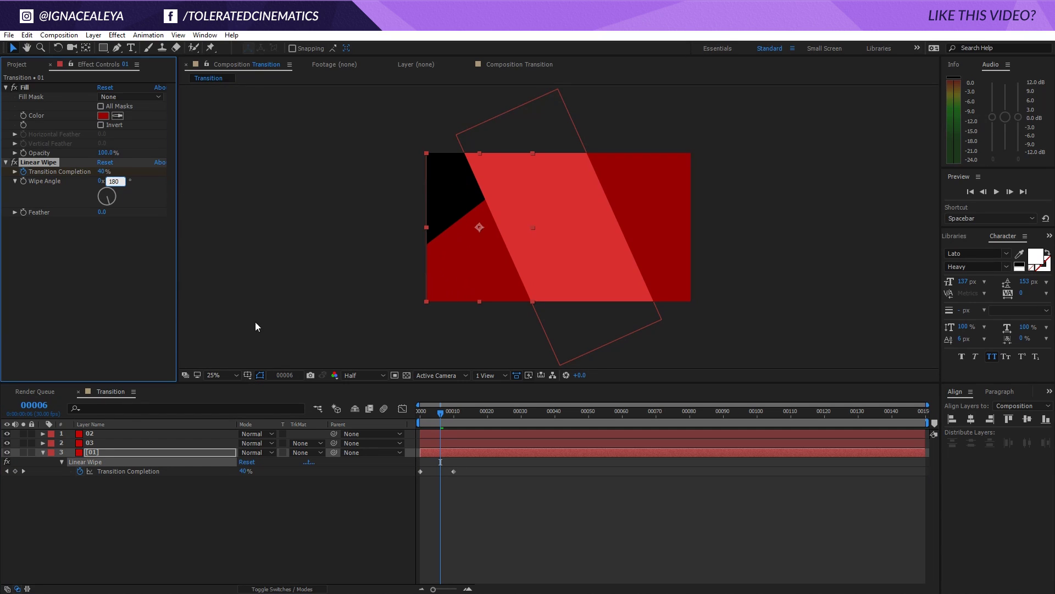
key(Return)
drag(431, 418, 460, 414)
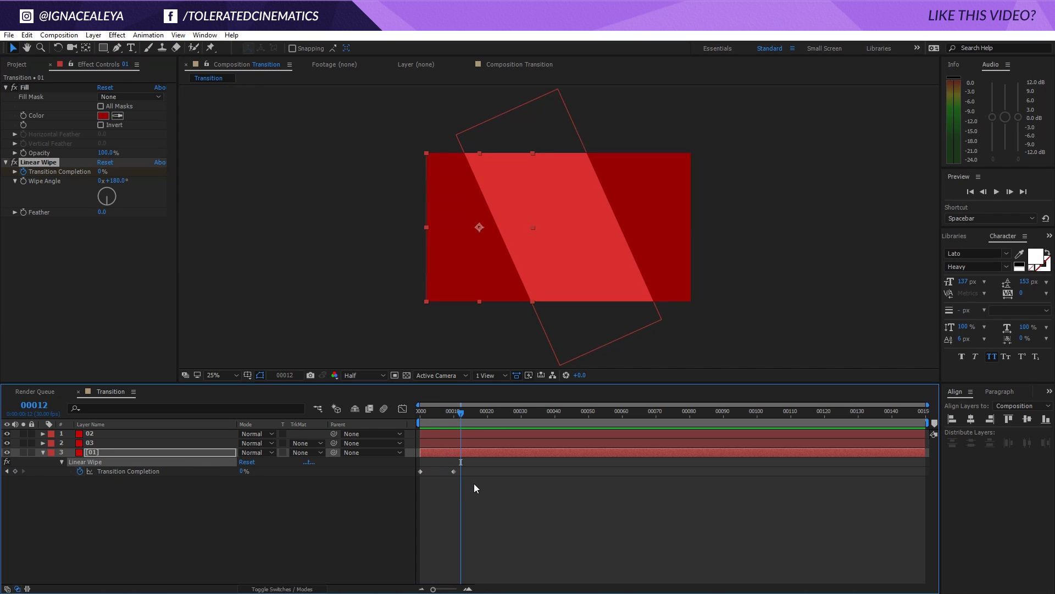
drag(473, 483, 420, 477)
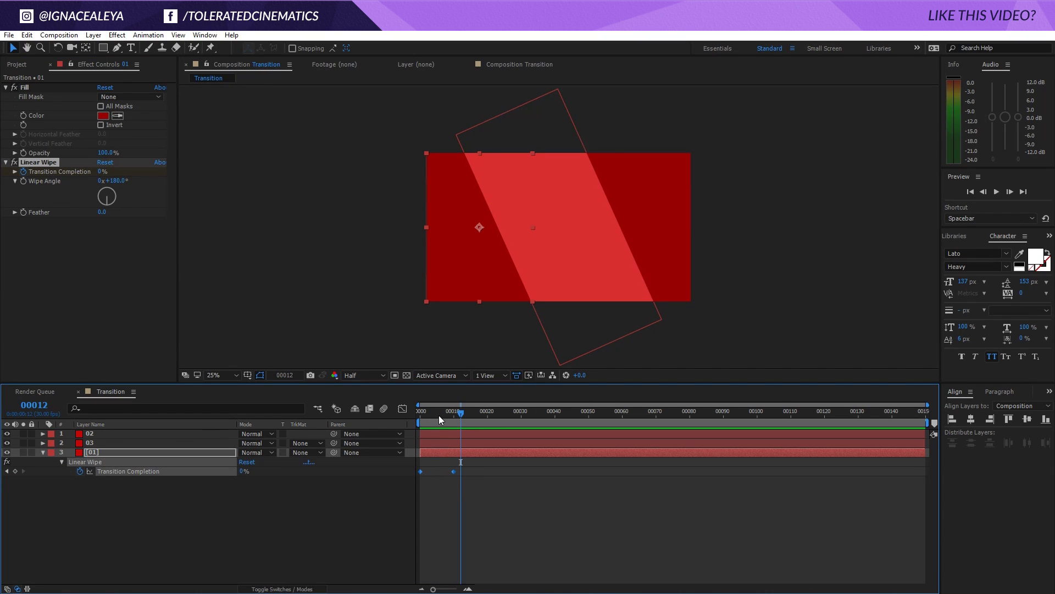
drag(439, 414, 405, 414)
- Paste the Linear Wipe keyframes onto layer 02 at frame 10
click(443, 443)
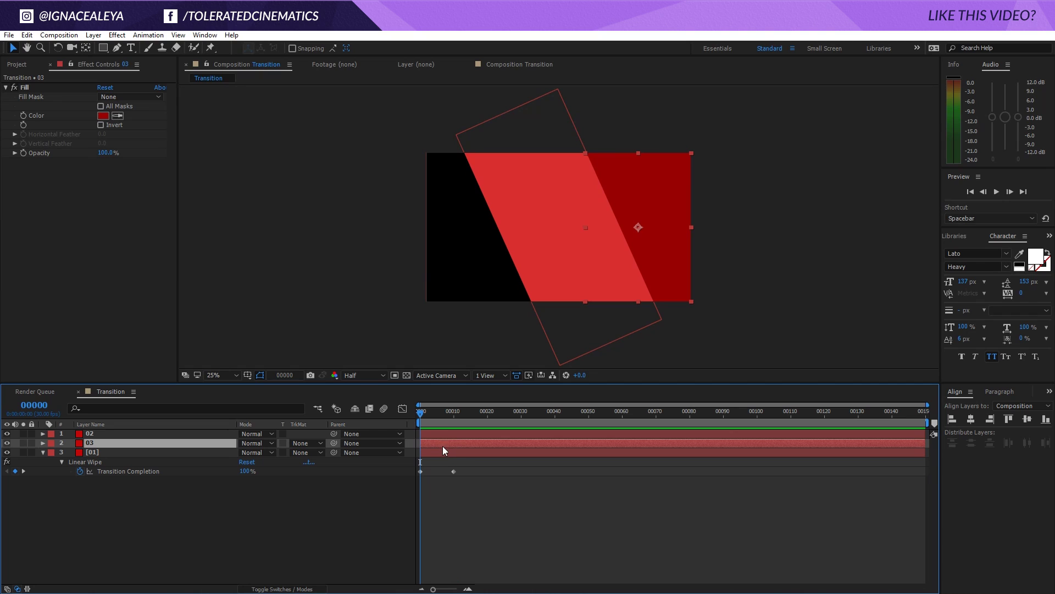
click(444, 433)
key(space)
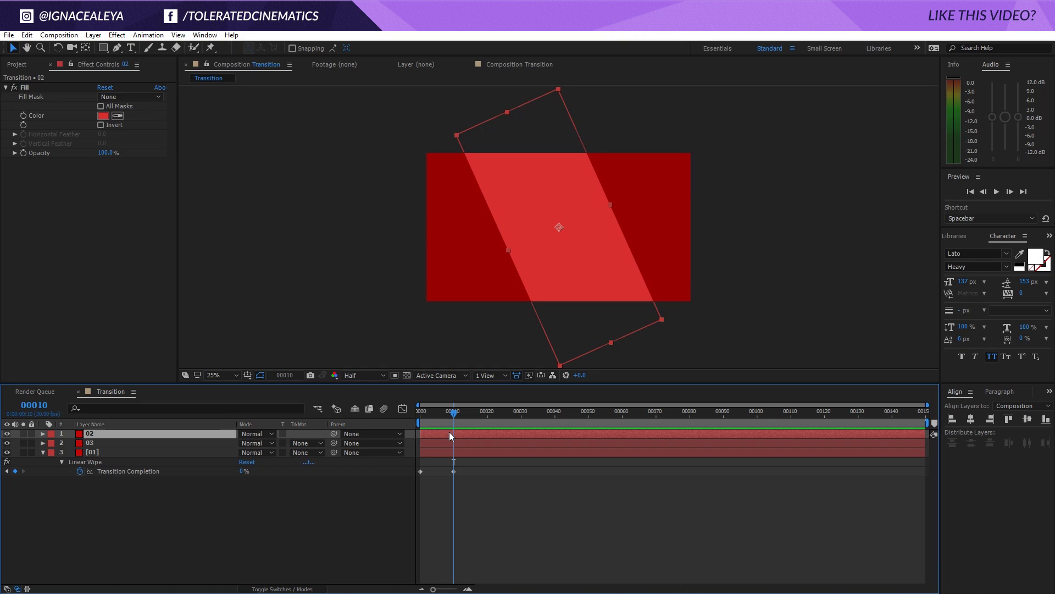
key(ctrl+v)
key(u)
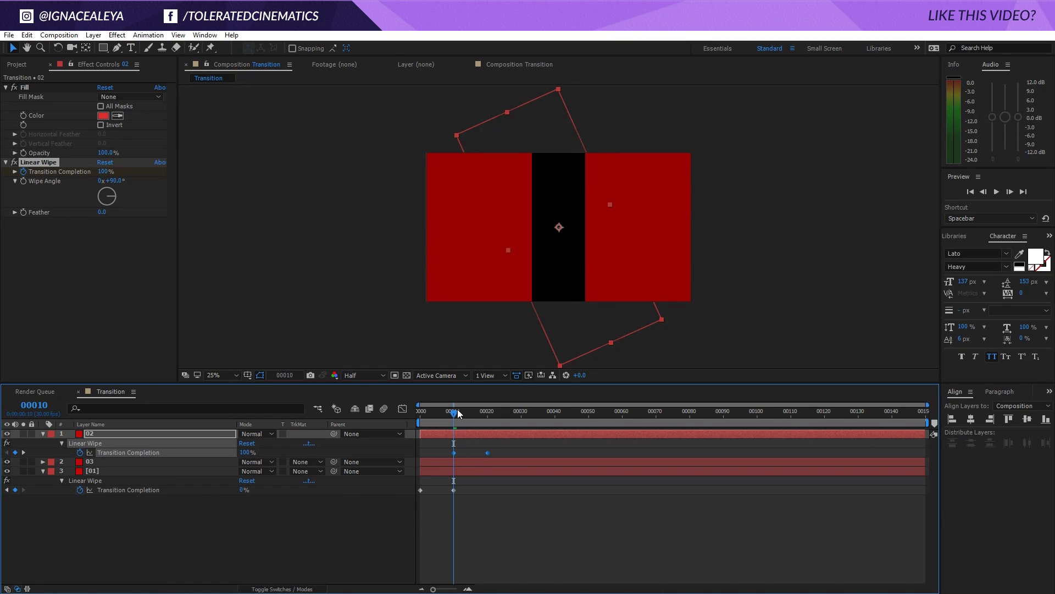
drag(458, 413, 469, 413)
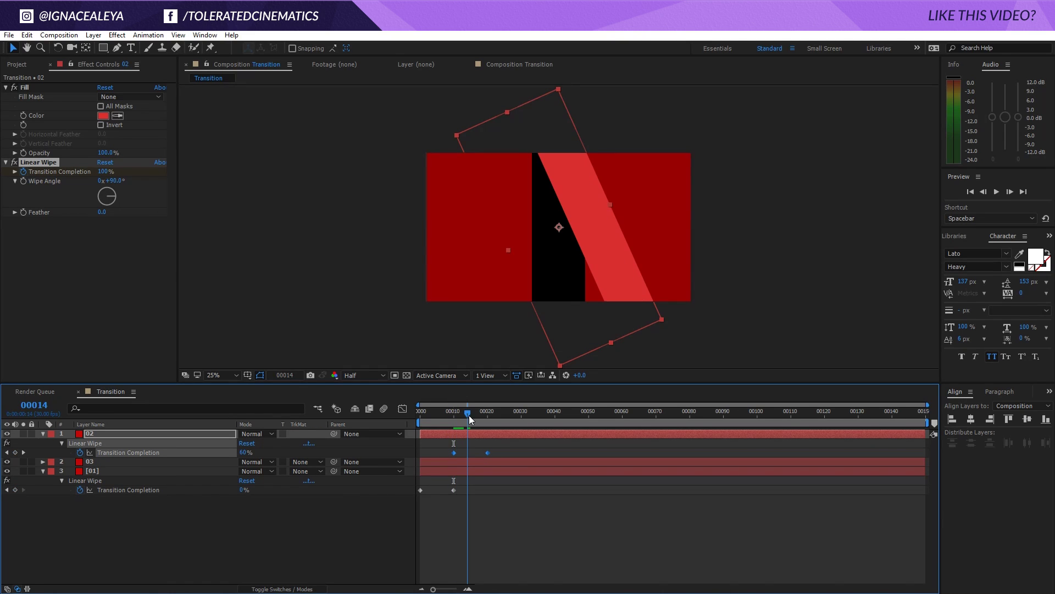
- Set layer 02's Wipe Angle to 0° and scrub to check it
drag(113, 183, 98, 201)
click(117, 181)
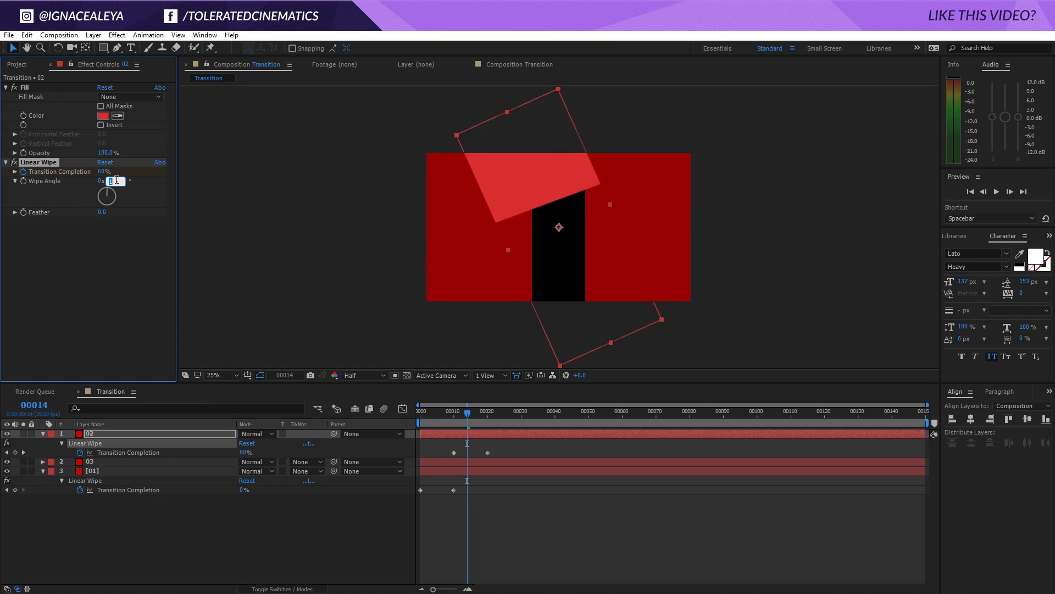
text(0)
key(Return)
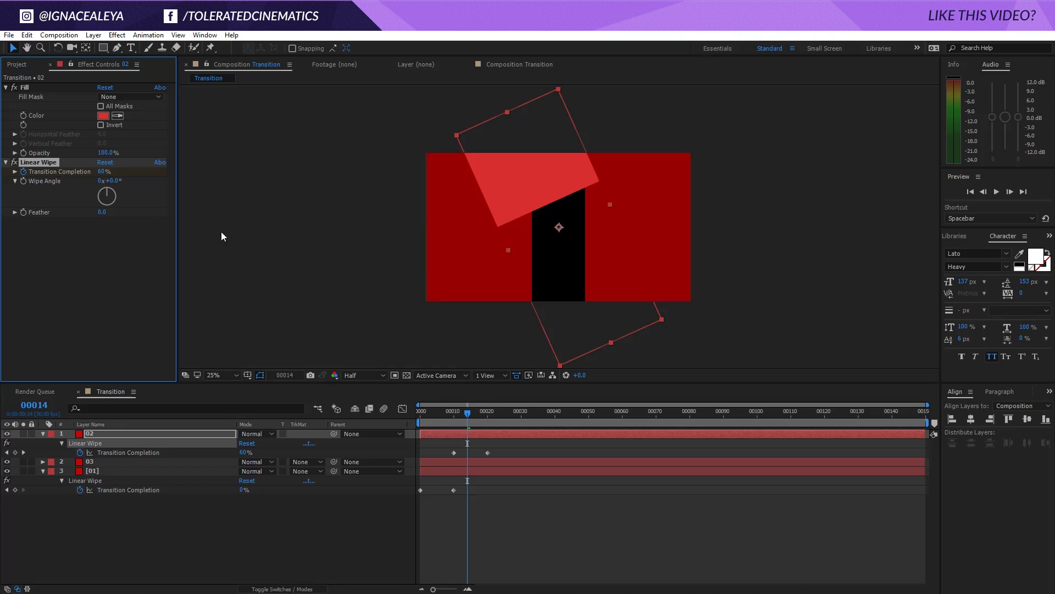
drag(458, 412, 491, 411)
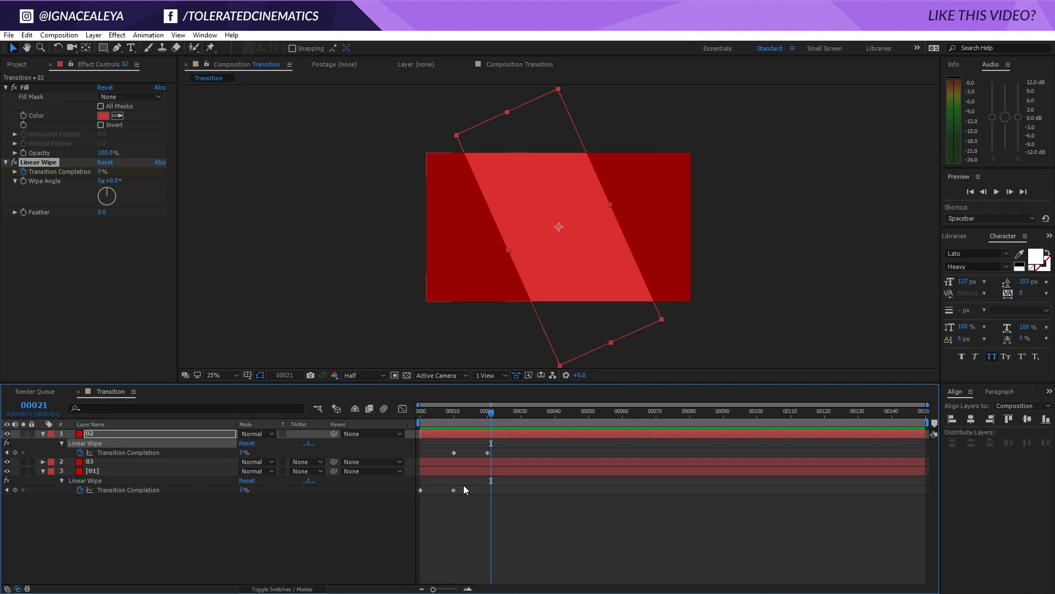
- Paste the Transition Completion keyframes onto layer 03 at frame 00020
drag(464, 485, 404, 497)
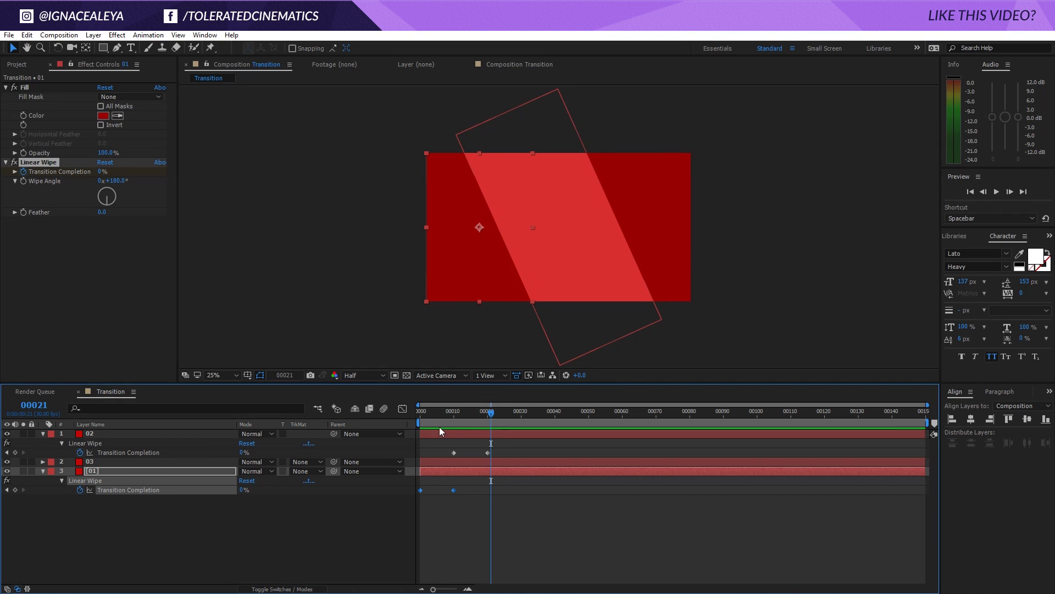
click(488, 412)
click(90, 462)
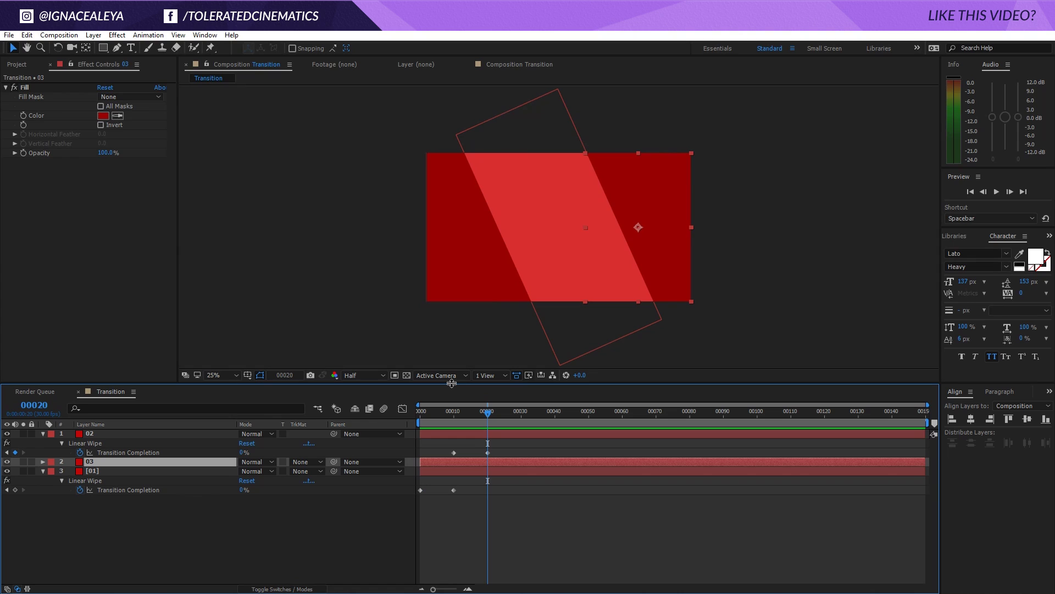
key(ctrl+v)
click(491, 412)
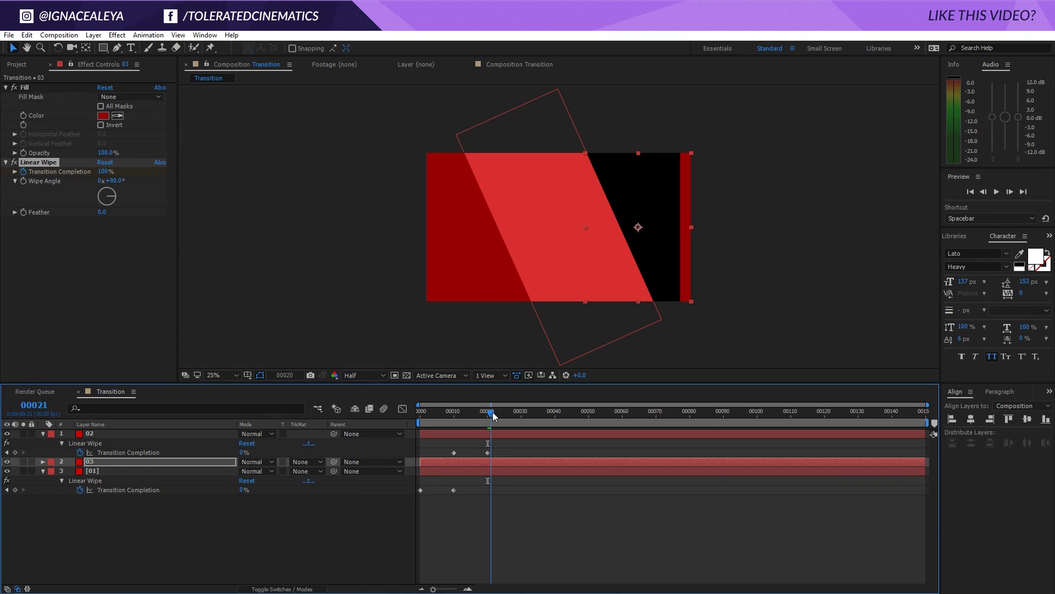
drag(493, 416, 502, 413)
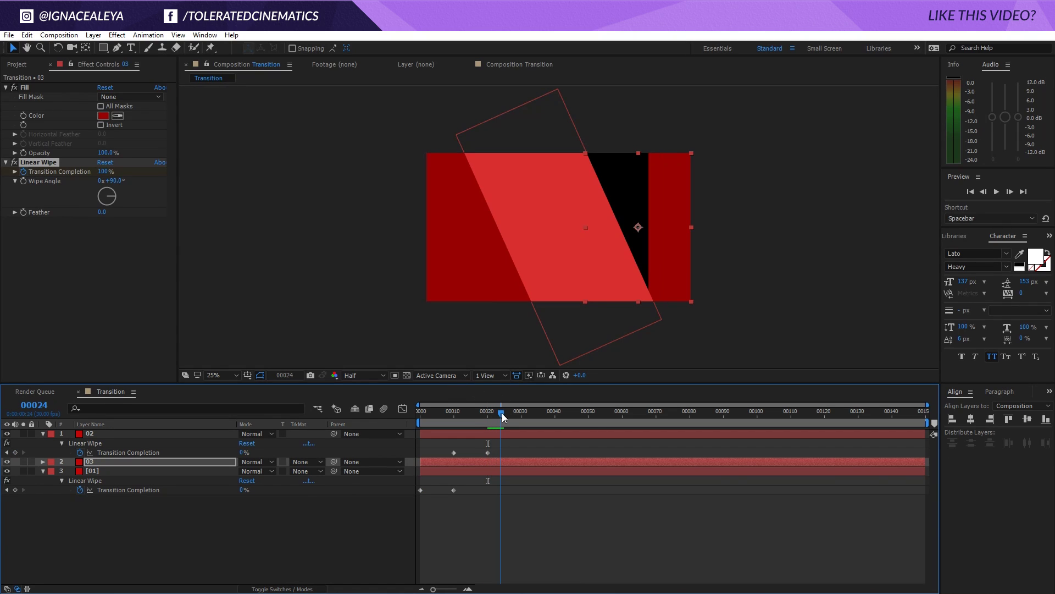
- Set layer 03's Wipe Angle to 180° and preview the three wipes
click(111, 181)
text(180)
key(Return)
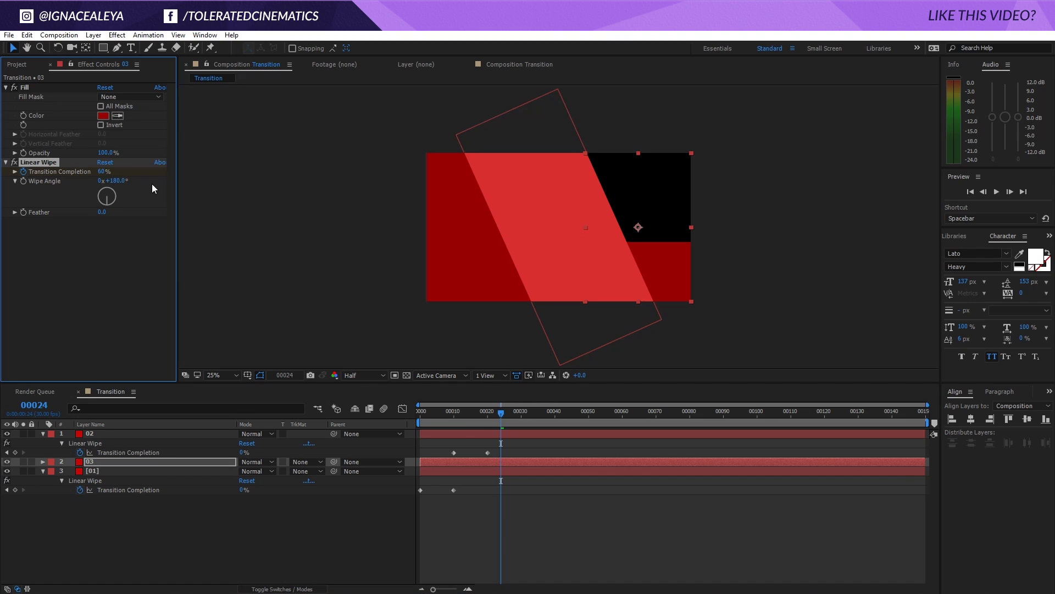
key(space)
click(548, 433)
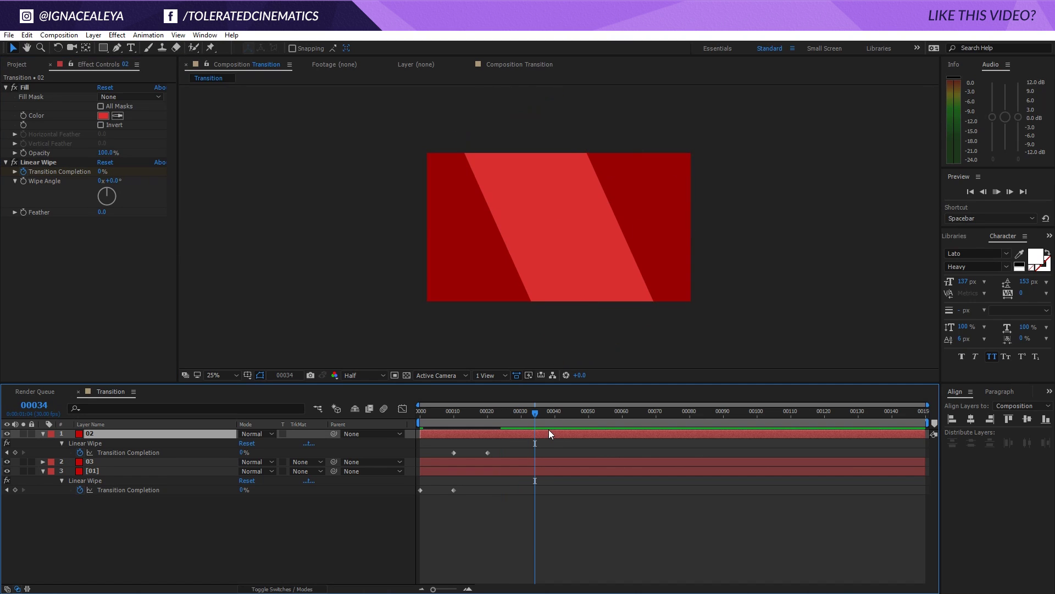
- Key layer 01's Transition Completion at 0% on frame 00030 and 100% on frame 00040
key(space)
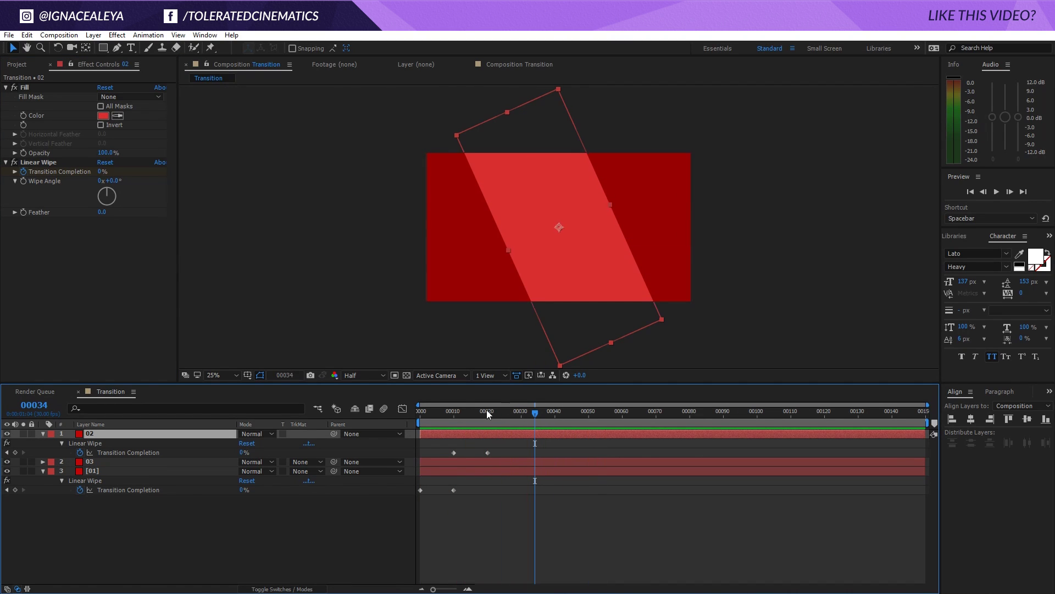
mouse_move(486, 410)
mouse_down()
mouse_move(416, 421)
mouse_move(487, 424)
mouse_up()
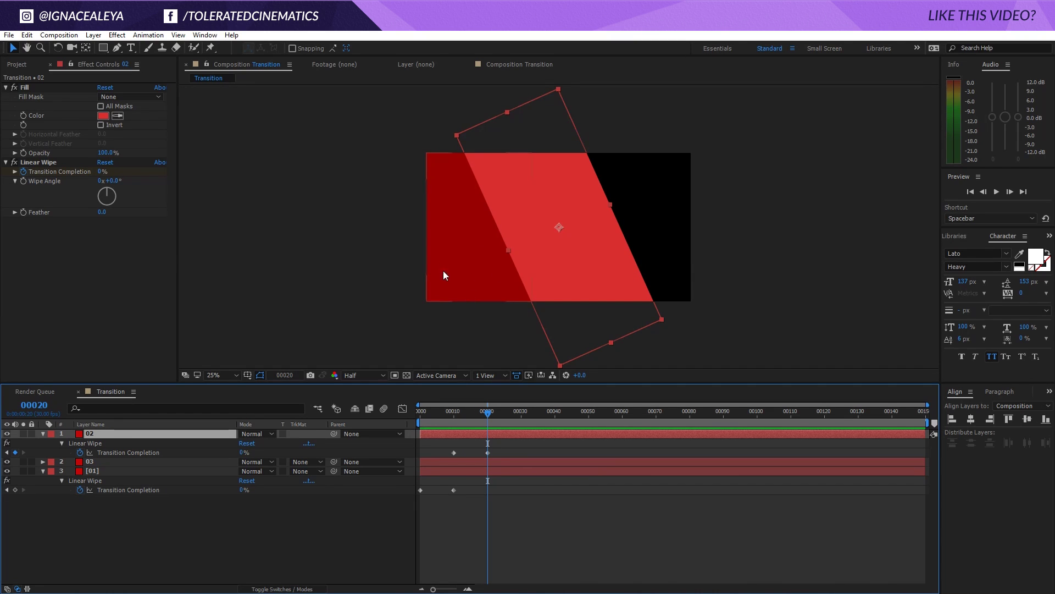
click(484, 458)
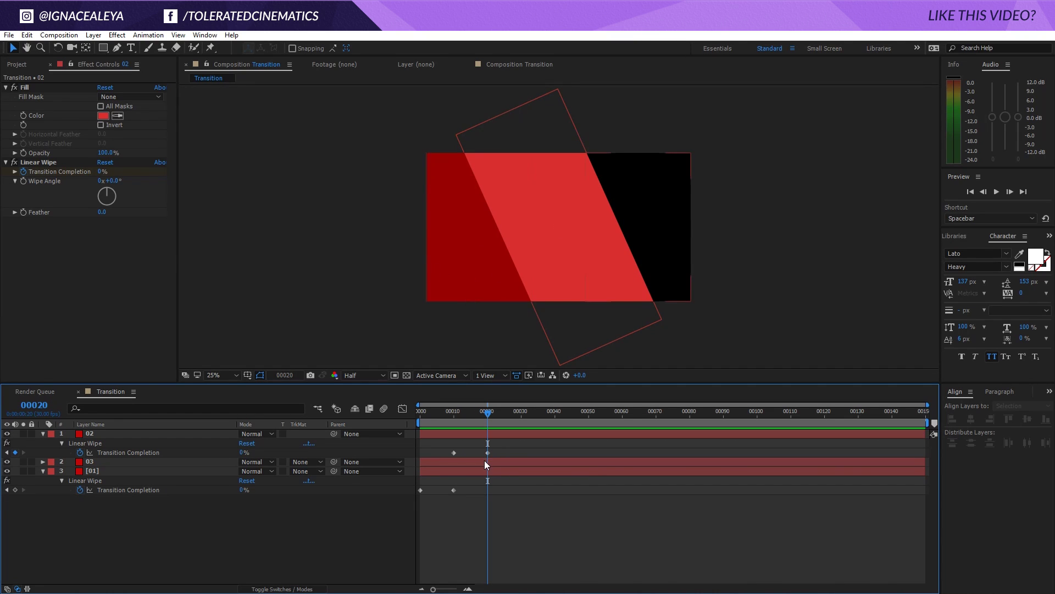
click(483, 462)
key(u)
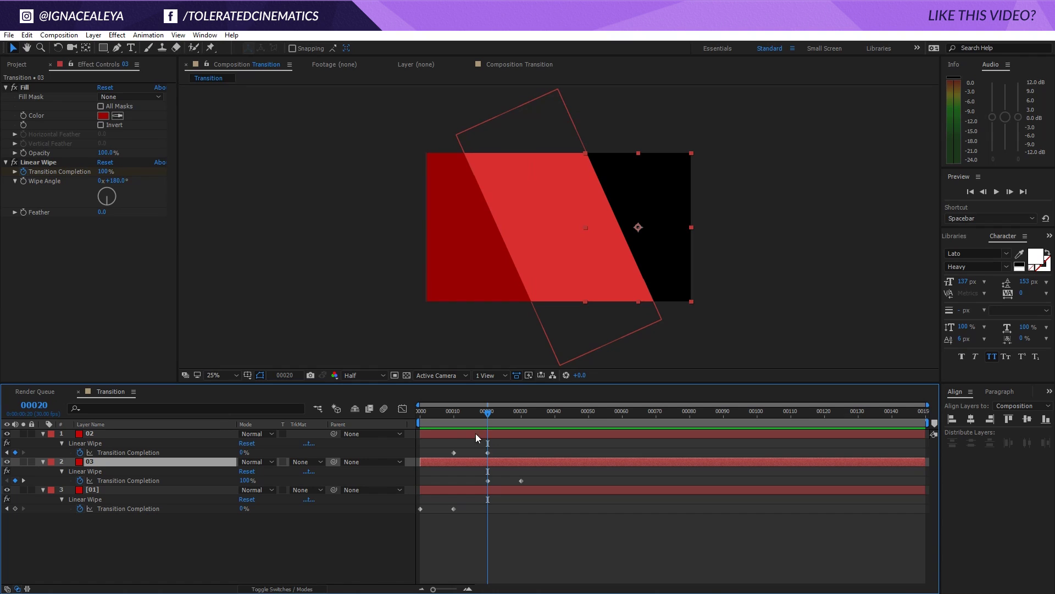
drag(488, 412, 522, 421)
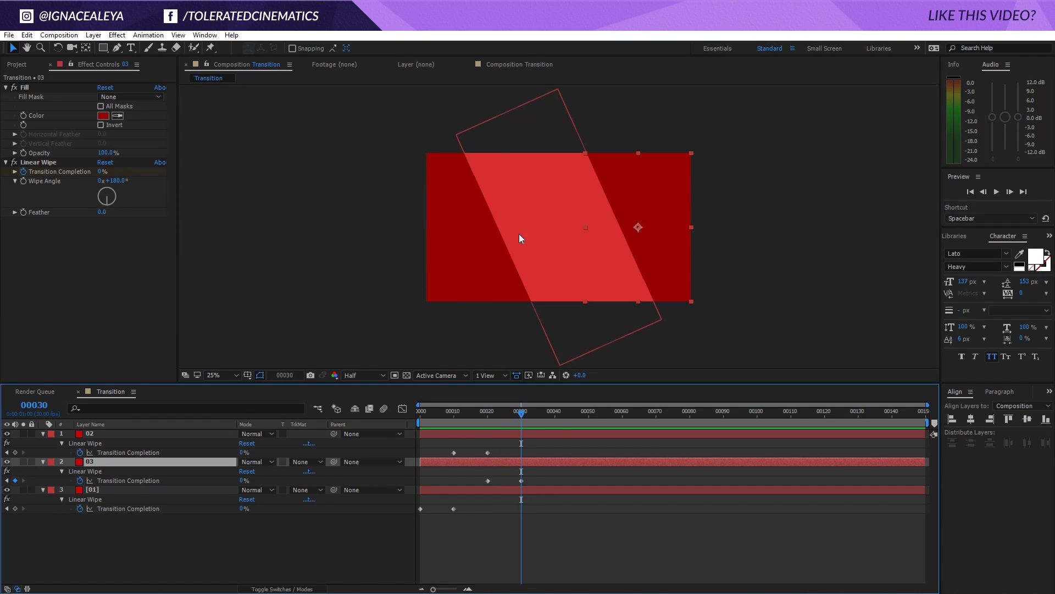
click(495, 492)
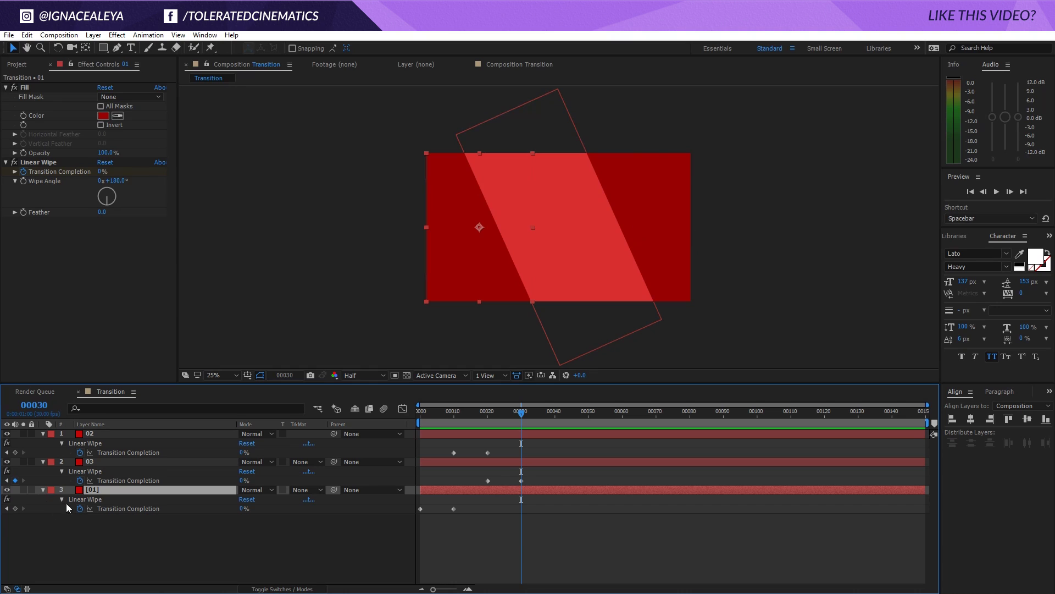
click(15, 508)
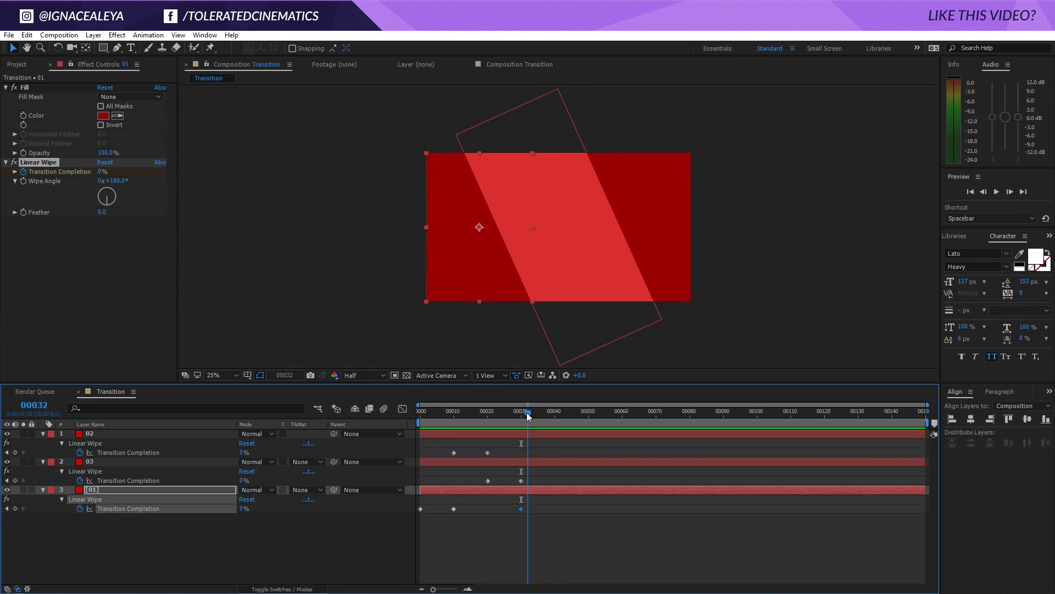
drag(527, 412, 554, 412)
drag(243, 508, 329, 509)
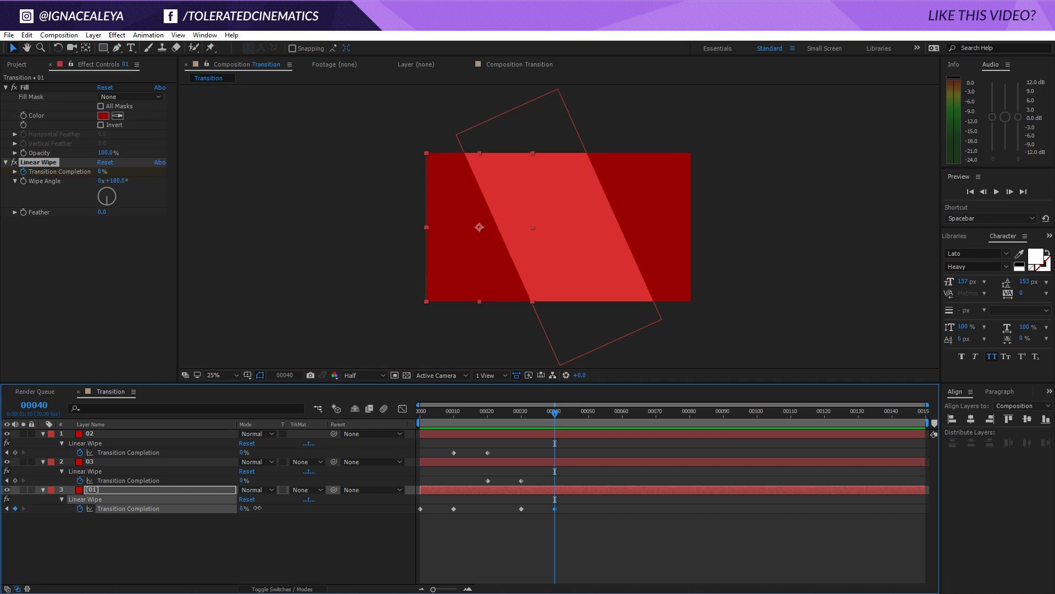
drag(571, 416, 518, 446)
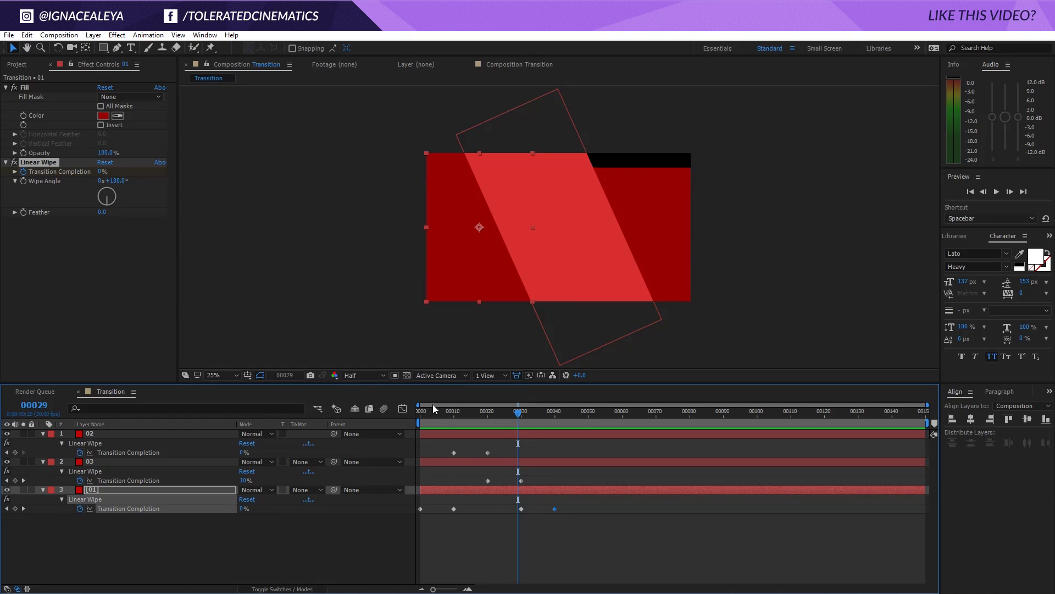
drag(519, 418, 521, 417)
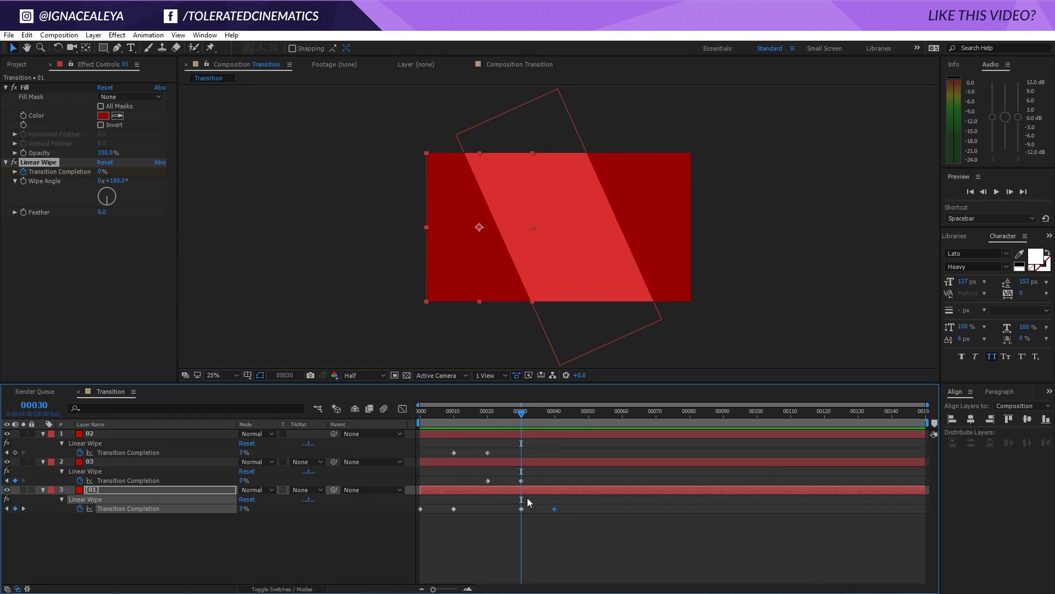
- Key layer 01's Wipe Angle at 180° on frame 00029 and 0° on frame 00030
click(25, 185)
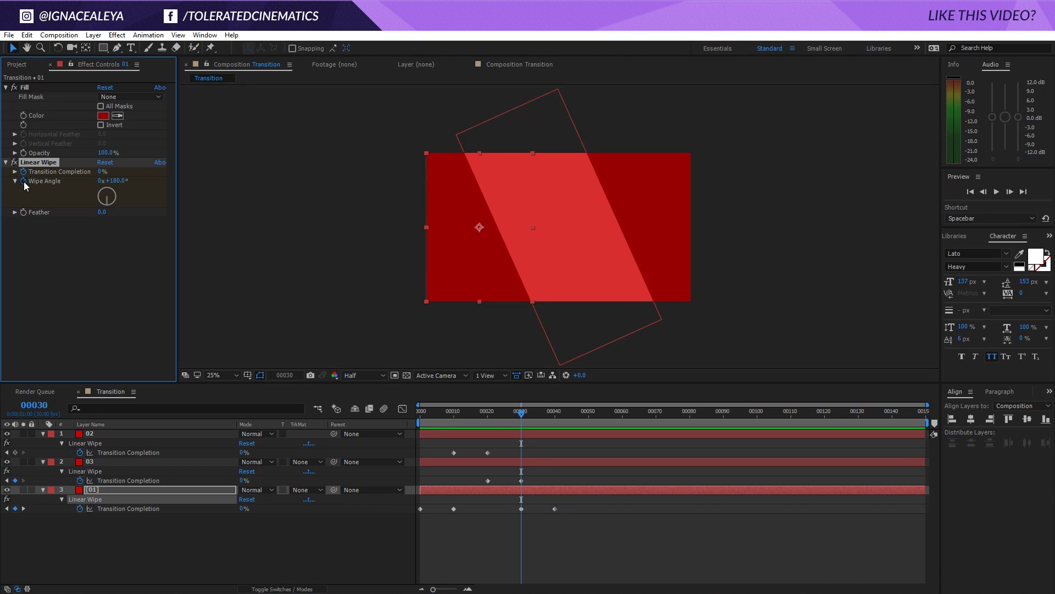
click(24, 181)
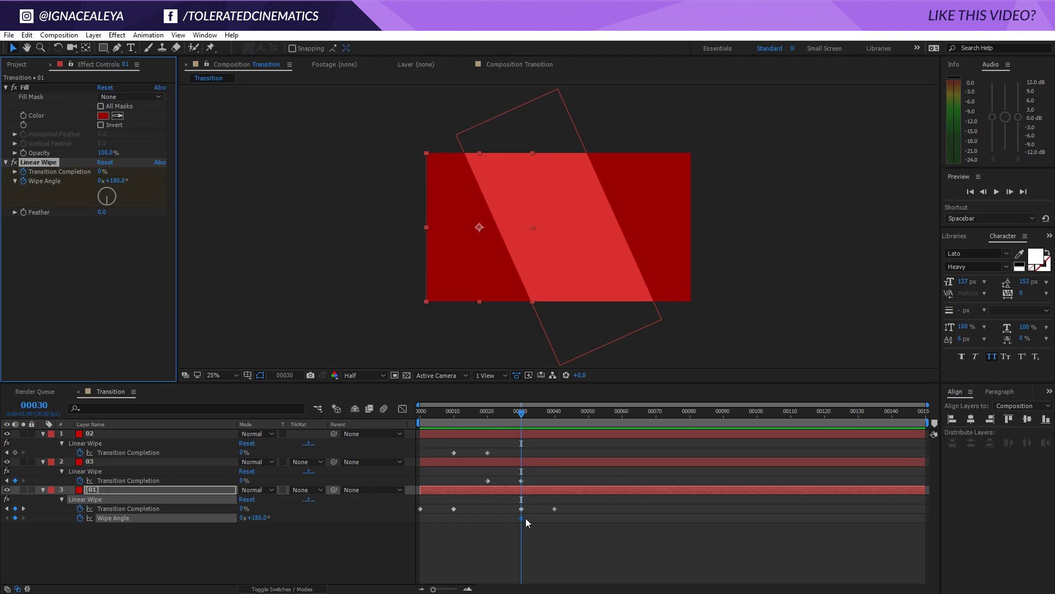
drag(521, 517, 520, 516)
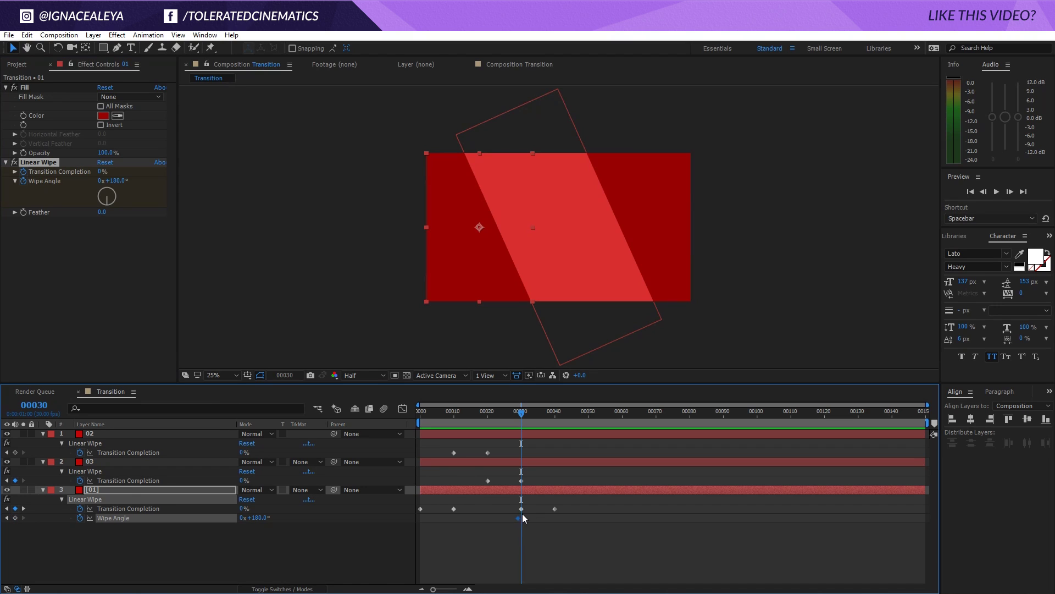
click(261, 517)
text(0)
key(Return)
drag(486, 427, 521, 437)
key(space)
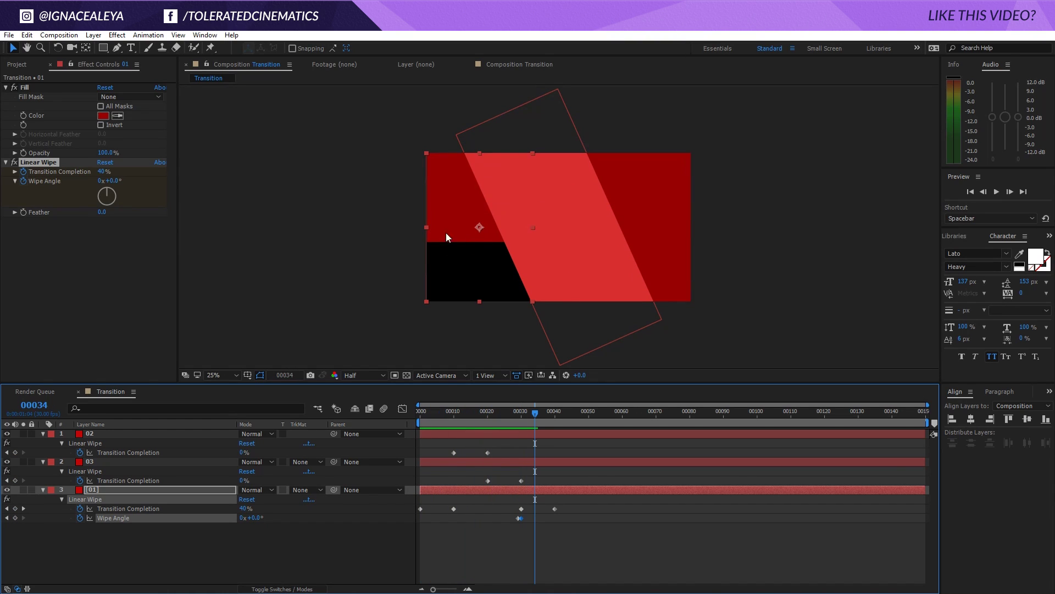
- Key layer 02's Transition Completion at 0% on frame 00040 and 100% on frame 00050
click(528, 463)
click(537, 434)
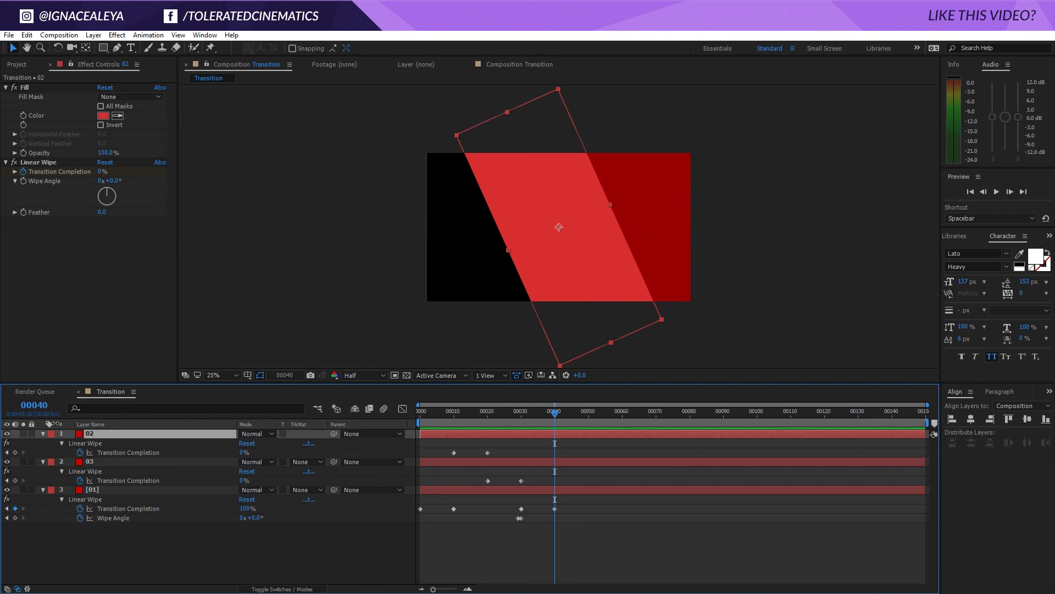
click(15, 451)
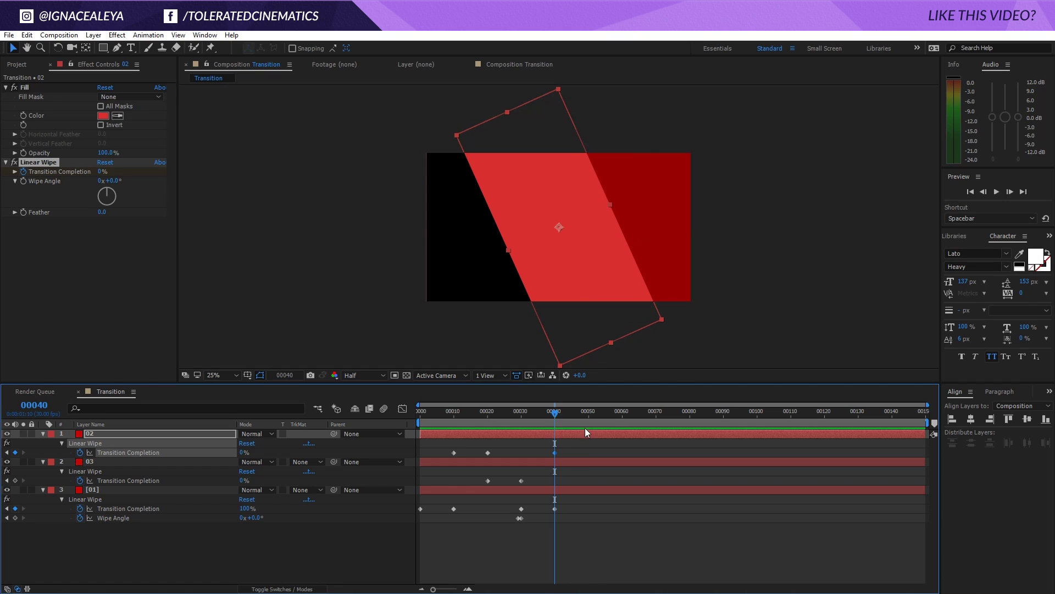
click(588, 412)
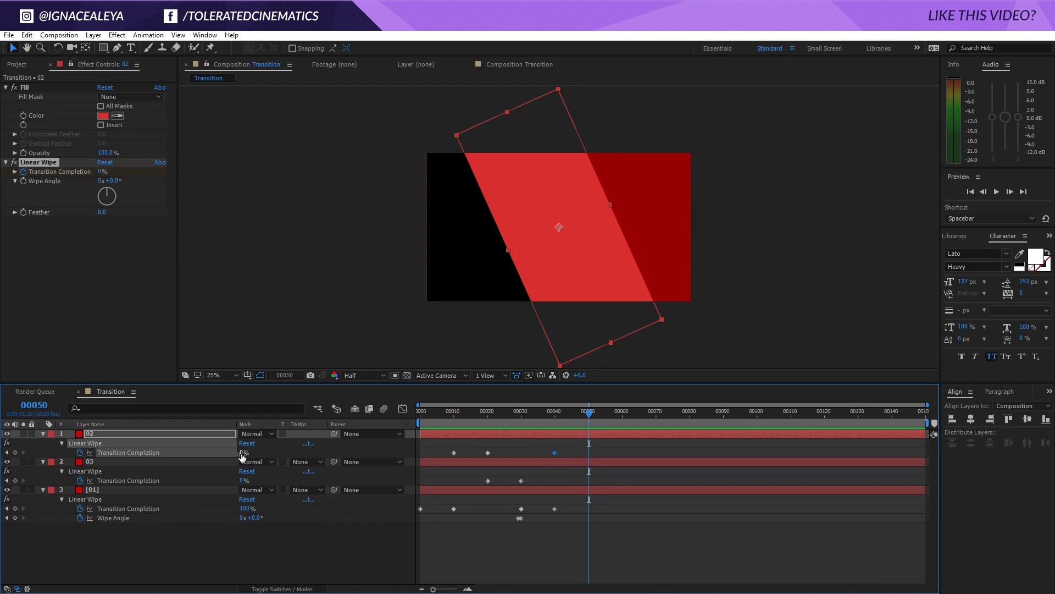
drag(242, 452, 374, 449)
click(553, 416)
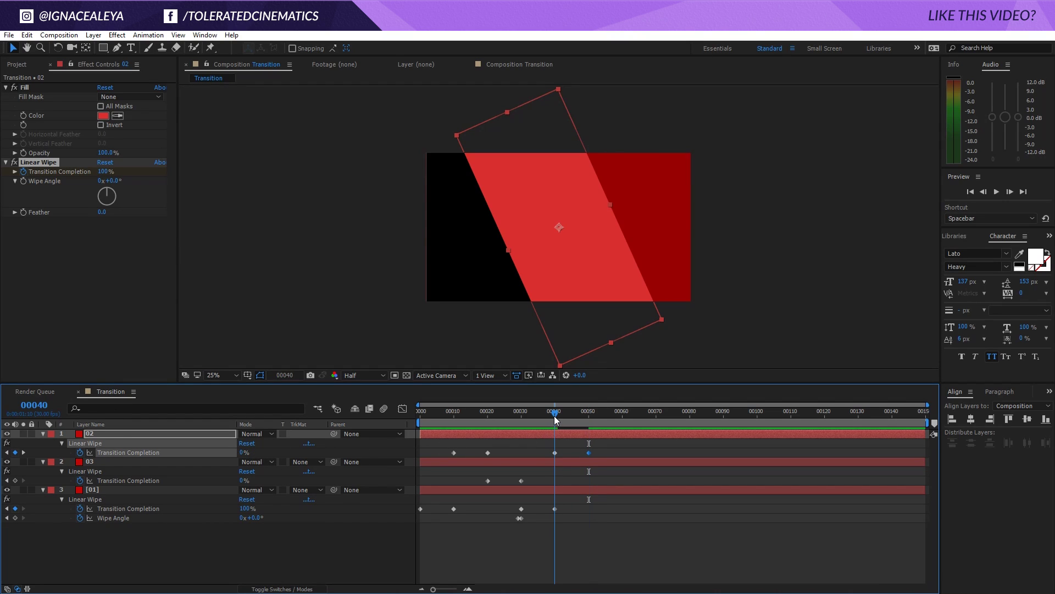
key(Page_Up)
- Set layer 02's Wipe Angle to 180° at frame 00040, then select layer 03
click(22, 182)
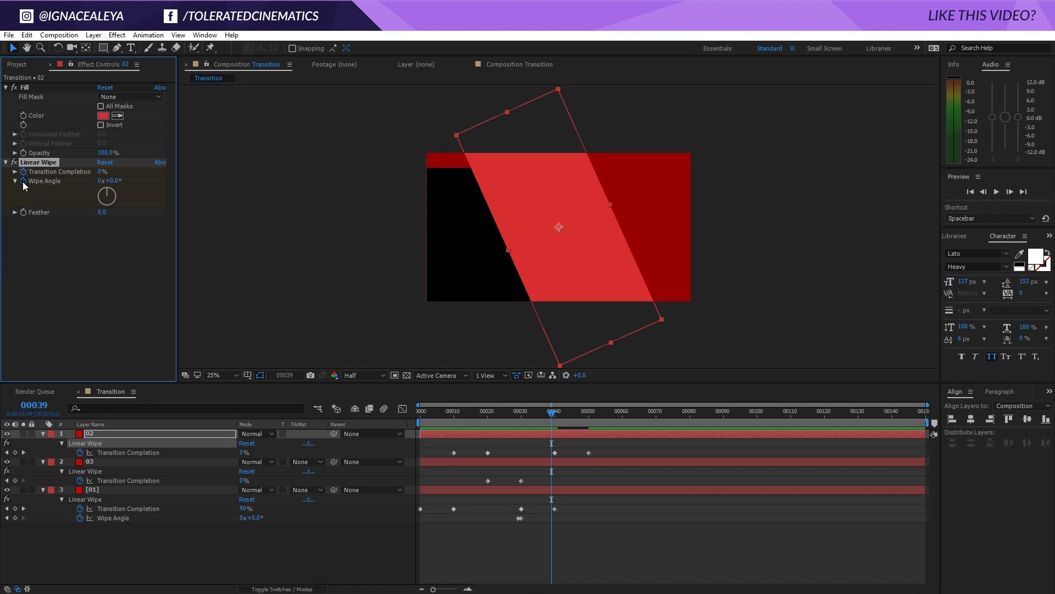
key(Page_Down)
click(112, 180)
text(180)
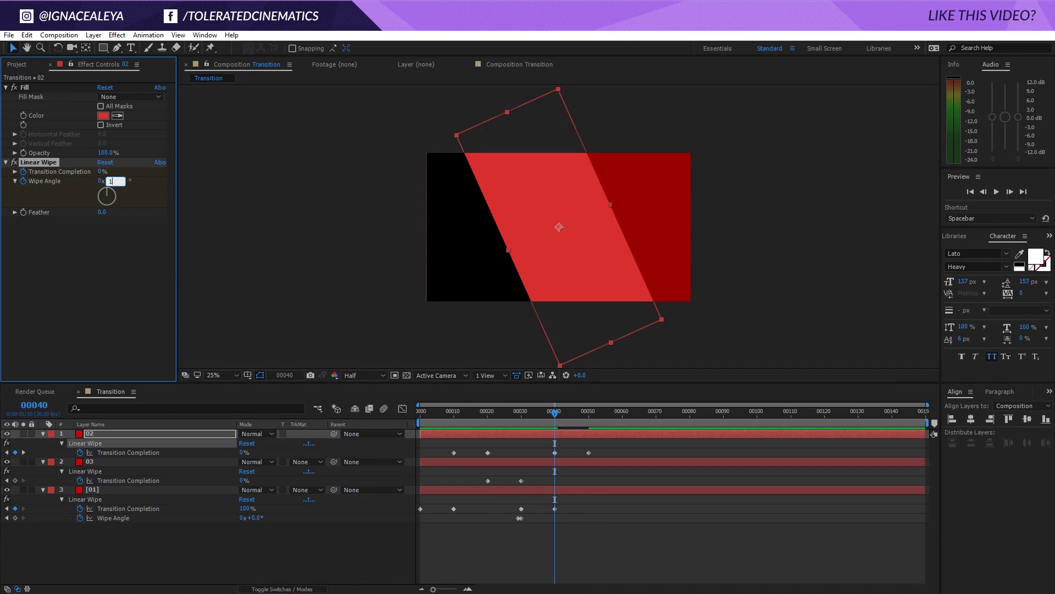
key(Return)
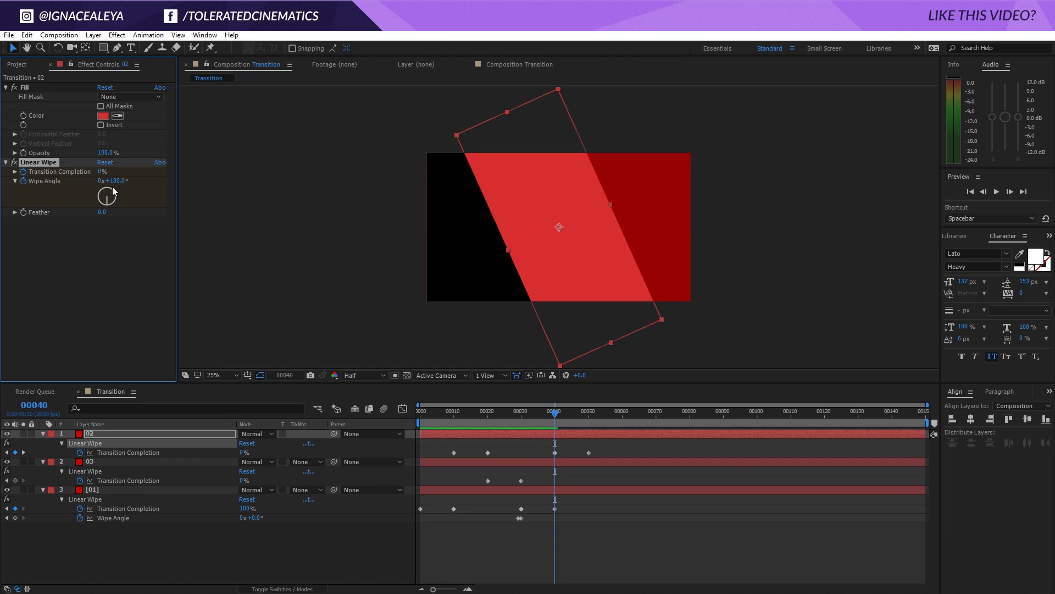
drag(557, 418, 589, 421)
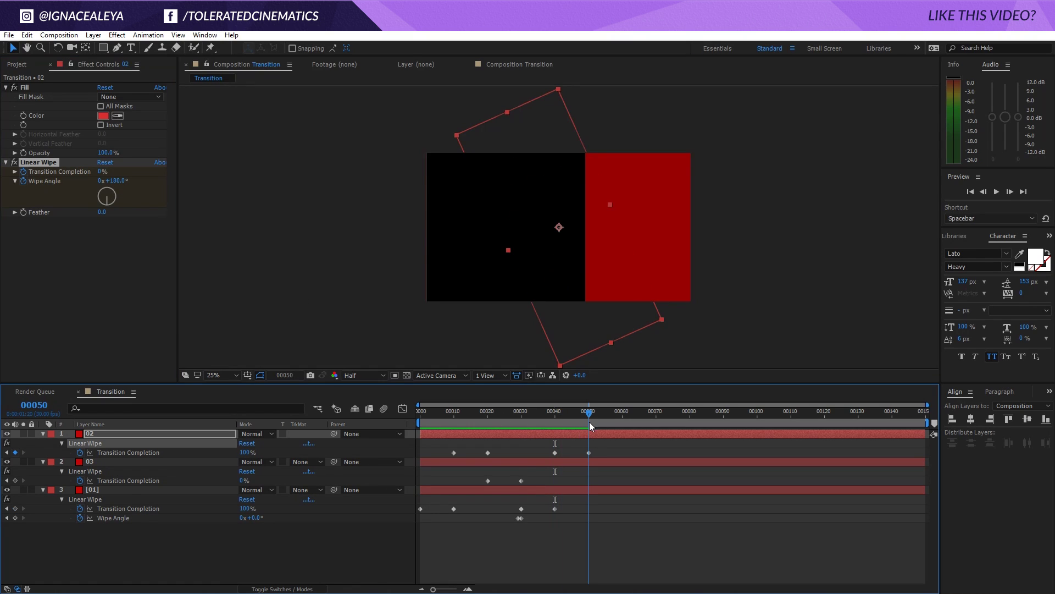
click(516, 462)
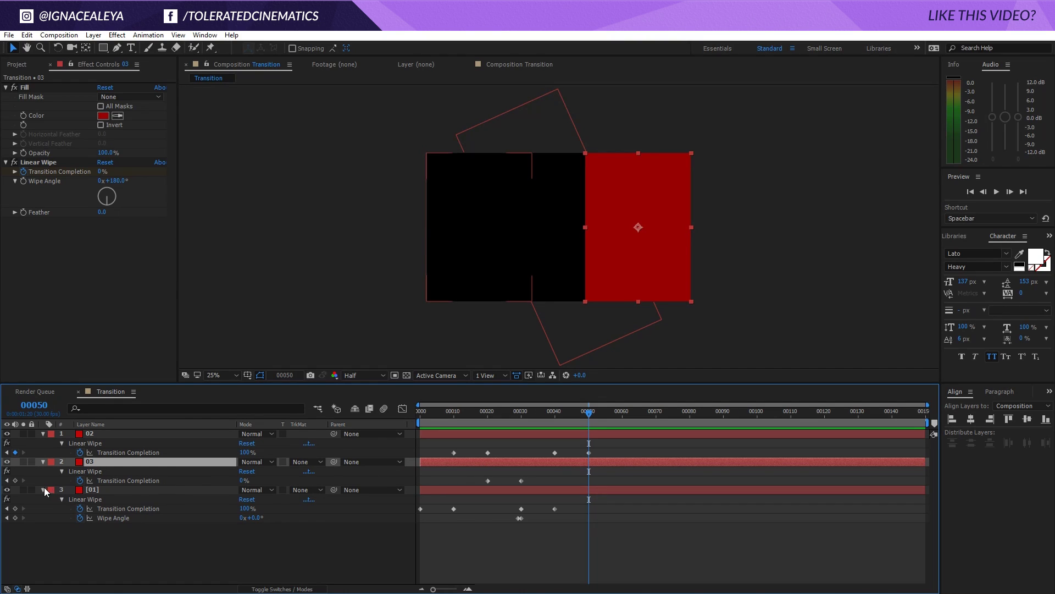
- Keyframe layer 03's Transition Completion at 0% on frame 00050 and 100% on frame 00060
click(14, 480)
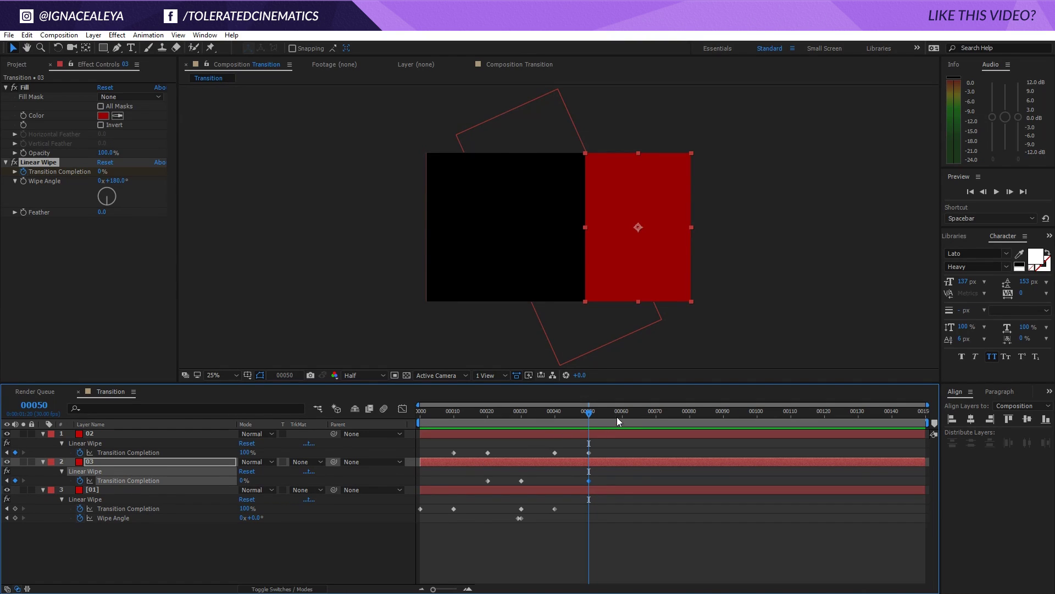
click(619, 414)
drag(620, 413, 622, 413)
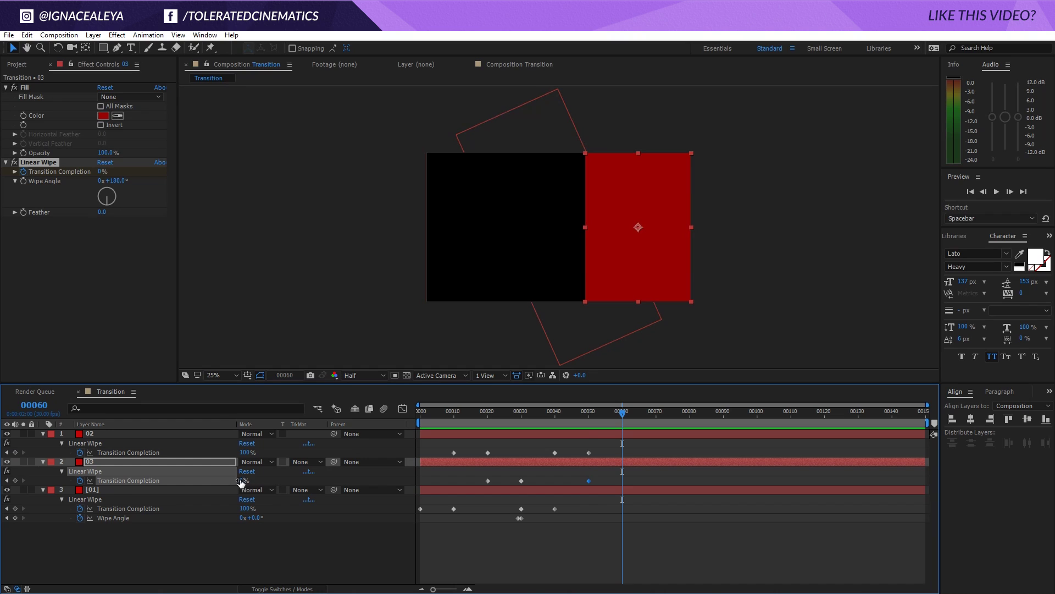
drag(242, 480, 507, 469)
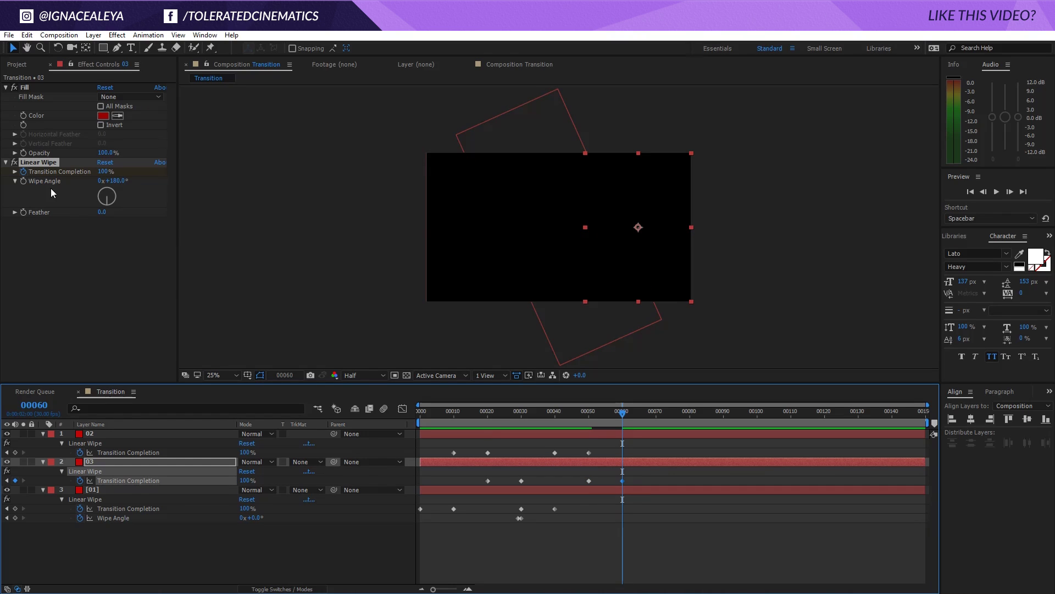
- Set layer 03's Wipe Angle to 0° at frame 00050 and scrub to check the wipe
key(j)
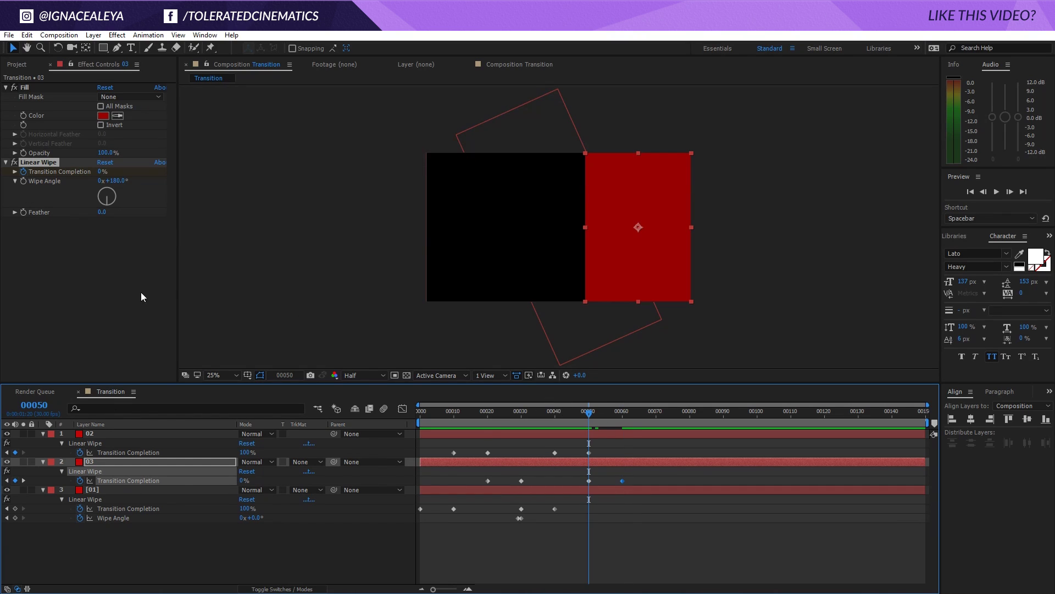
key(Page_Up)
click(24, 185)
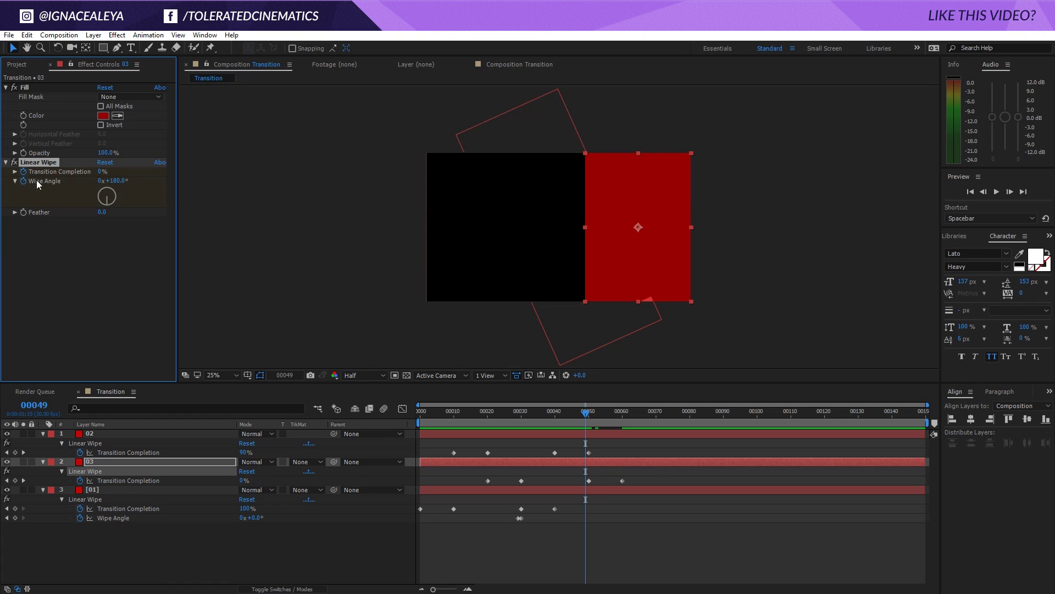
key(Page_Down)
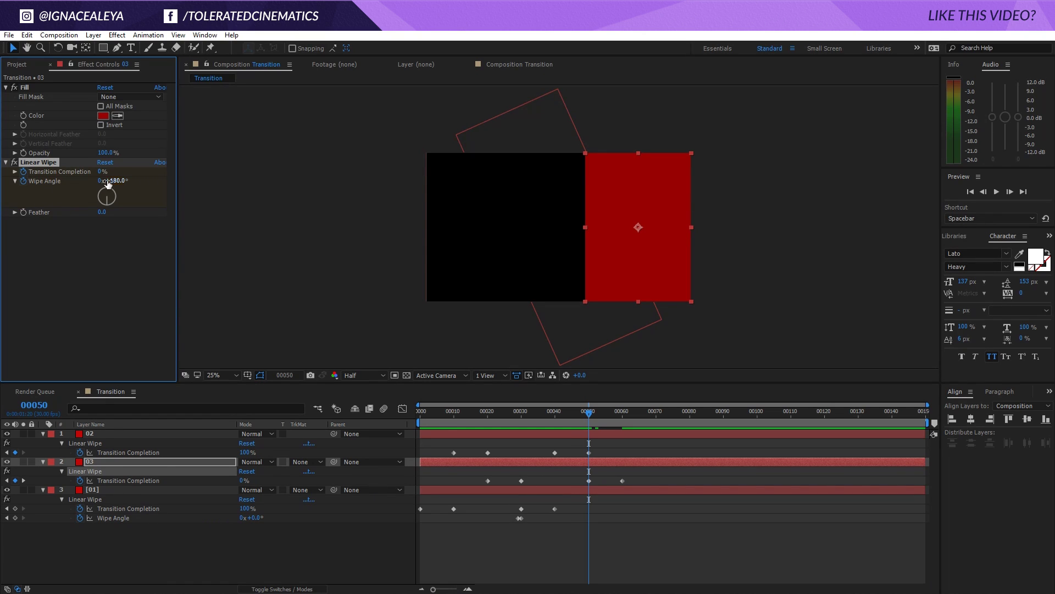
click(113, 180)
text(0)
key(Return)
click(553, 500)
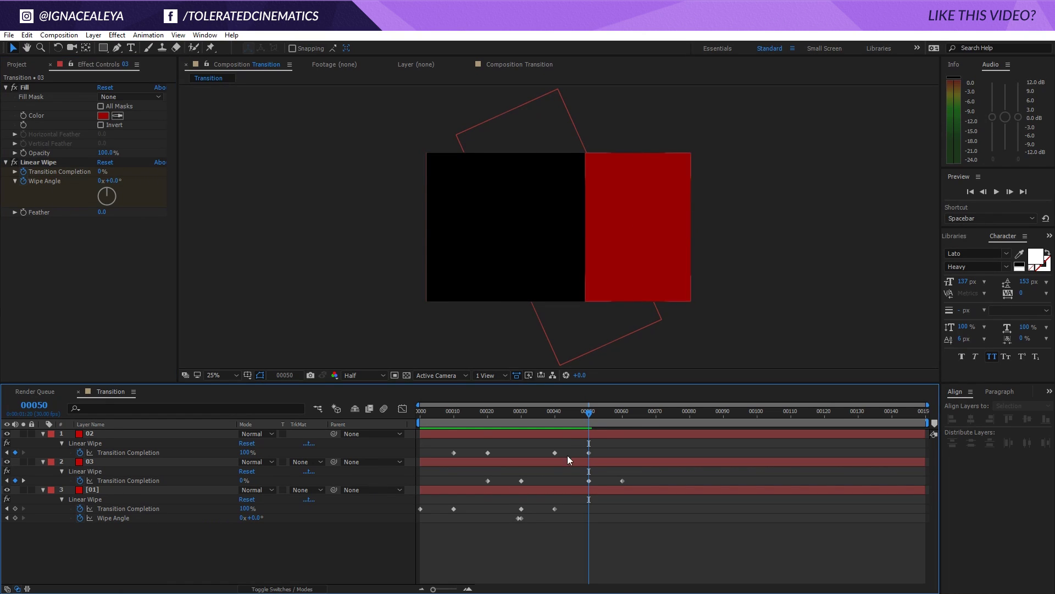
drag(591, 421, 605, 419)
- Select all three stripe layers and reveal only their modified properties with U
key(k)
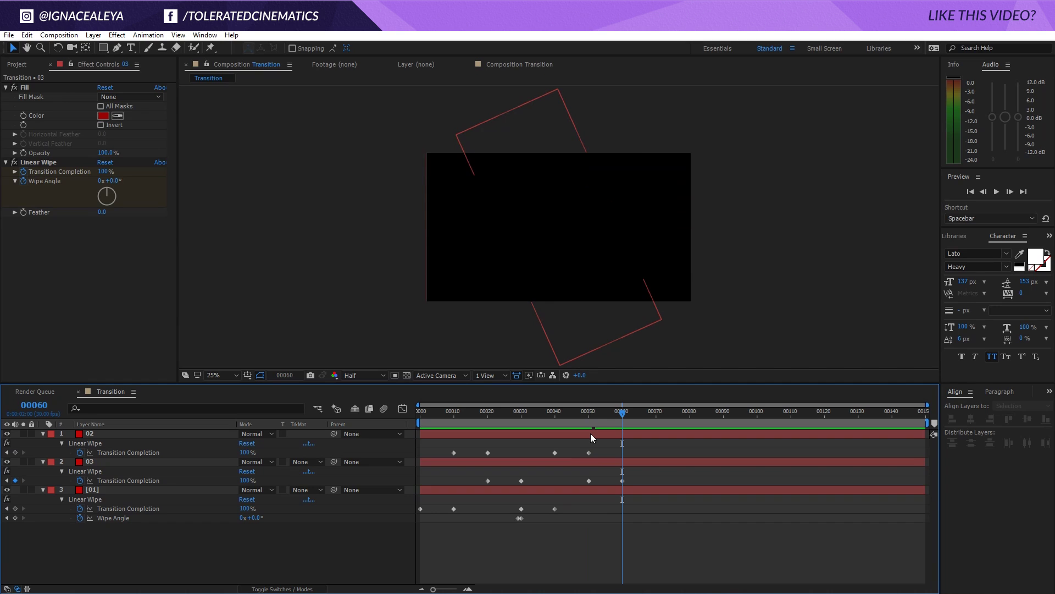
key(ctrl+a)
key(u)
key(u)
key(u)
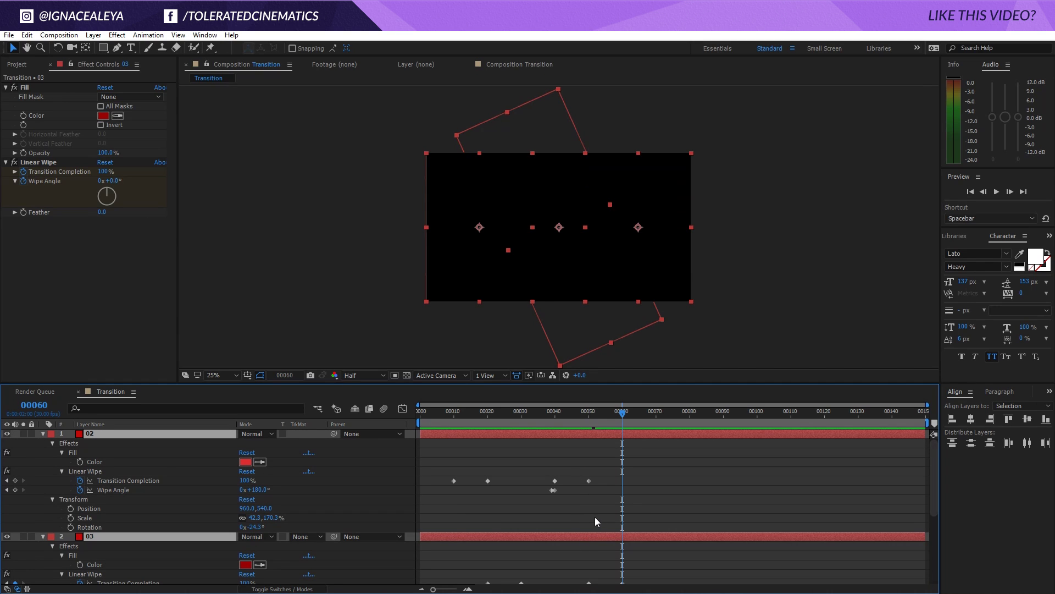
click(594, 516)
scroll(554, 490, down, 5)
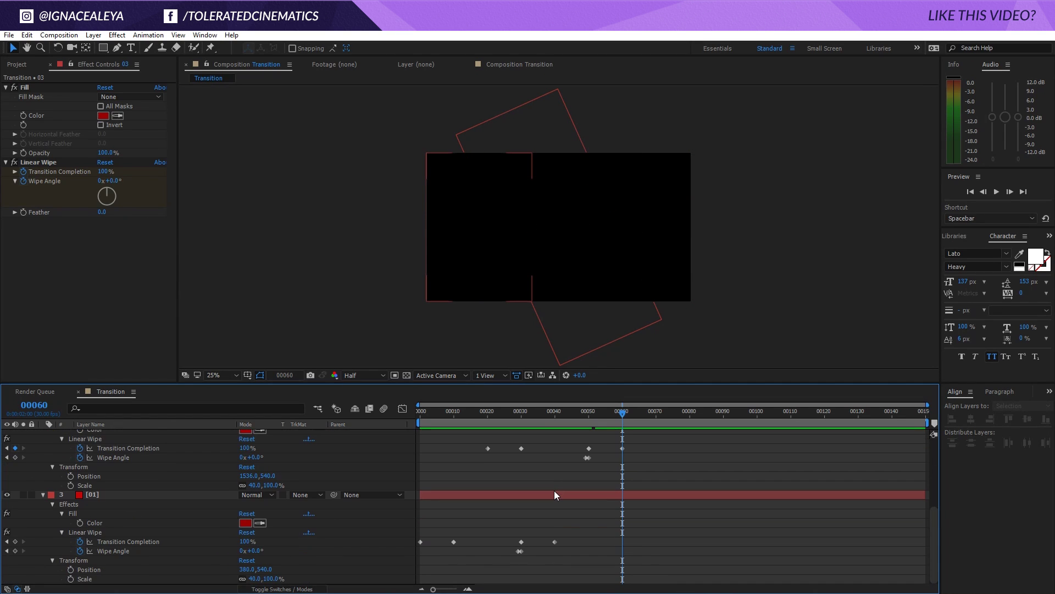
scroll(554, 490, up, 3)
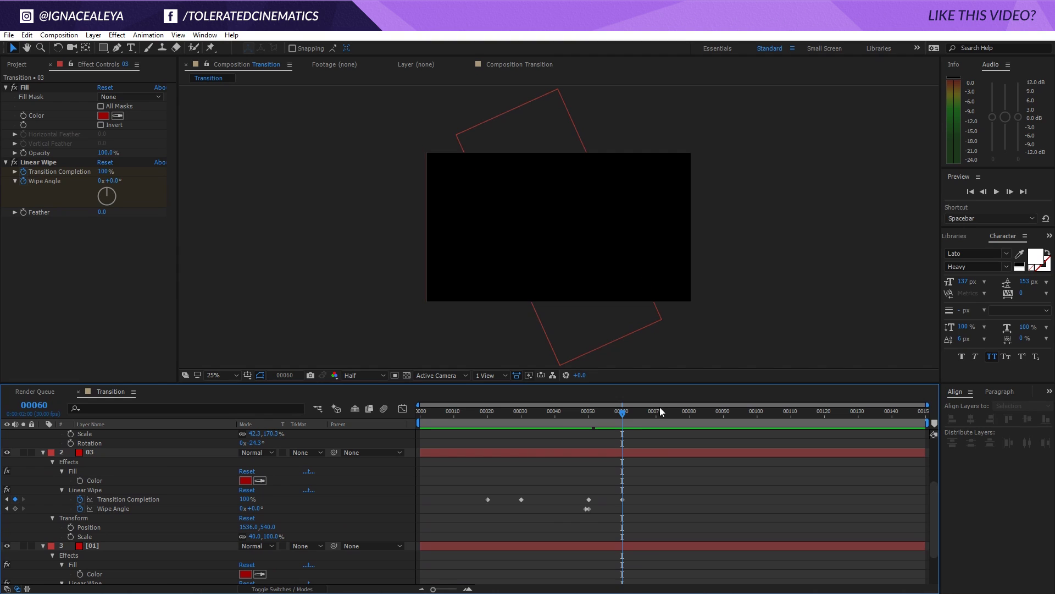
drag(662, 411, 668, 413)
scroll(503, 496, down, 3)
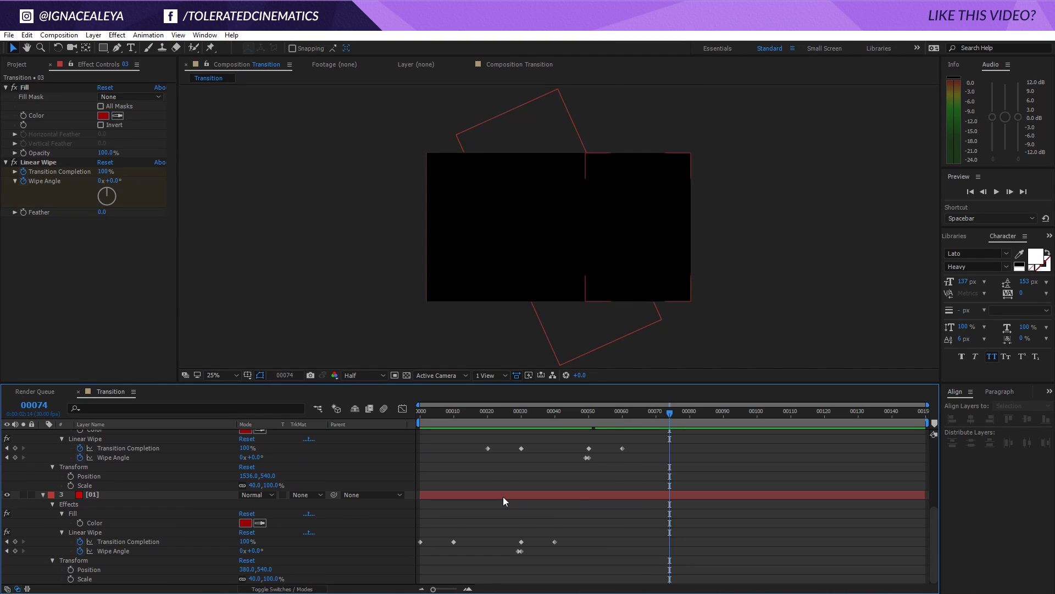
- Preview the wipe animation, then return to the start of the composition
key(space)
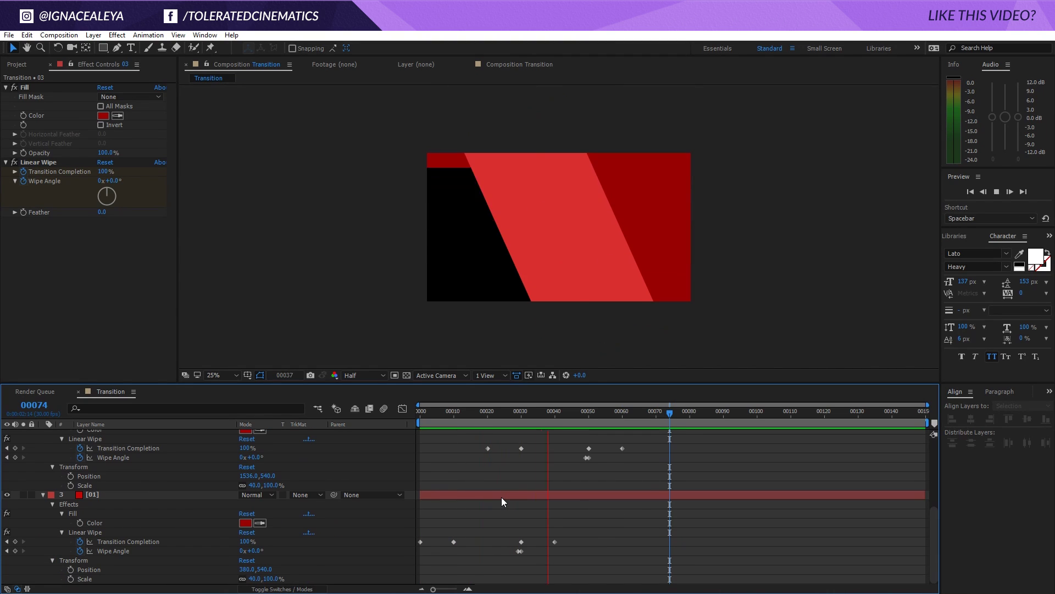
key(space)
key(Home)
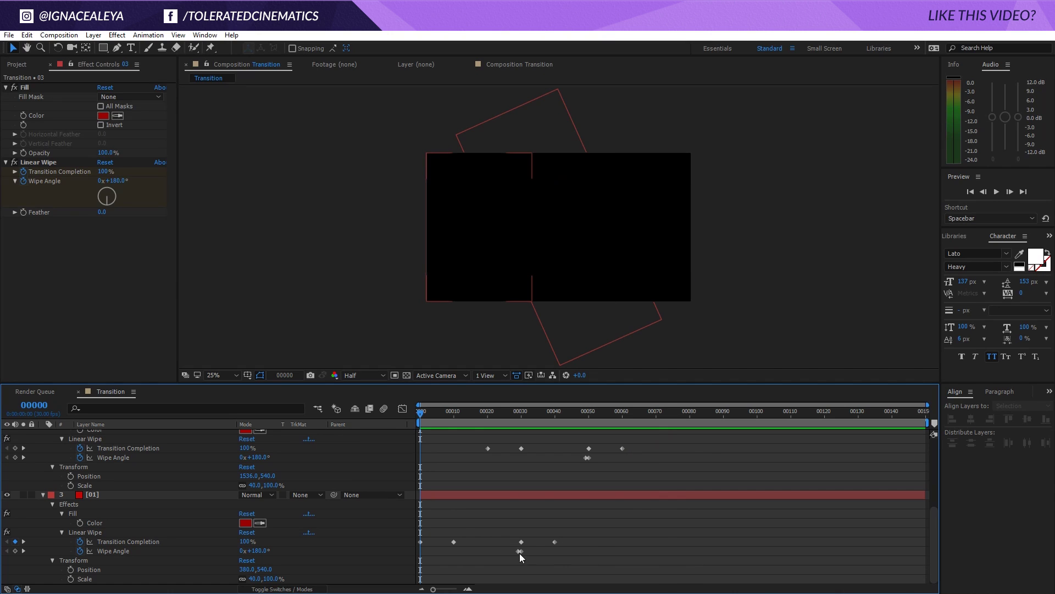
- Select all three stripes' Transition Completion keyframes and apply Easy Ease to them
drag(592, 555, 411, 535)
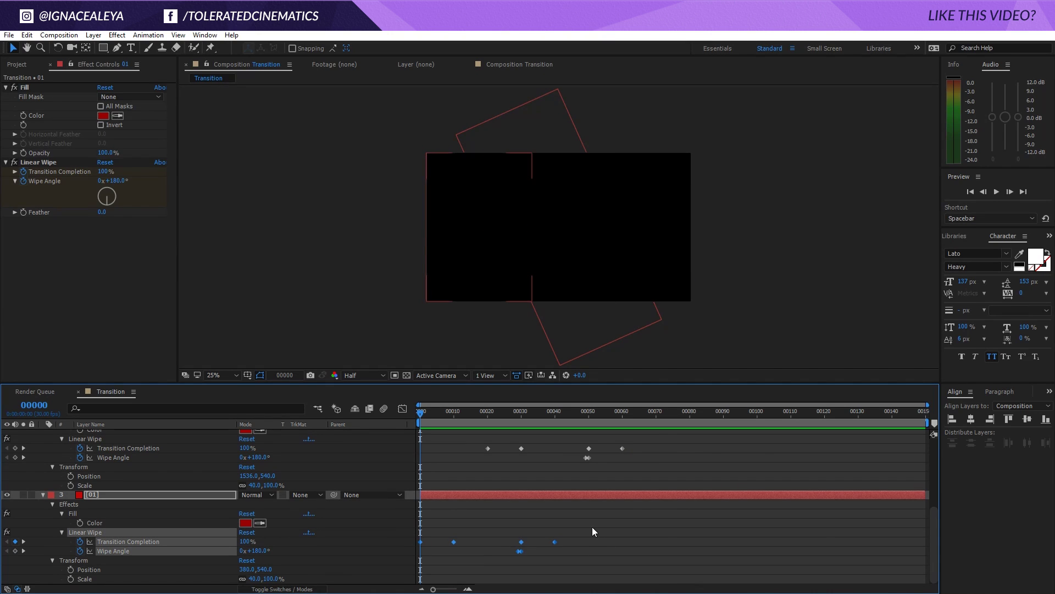
drag(592, 527, 415, 547)
scroll(556, 529, up, 2)
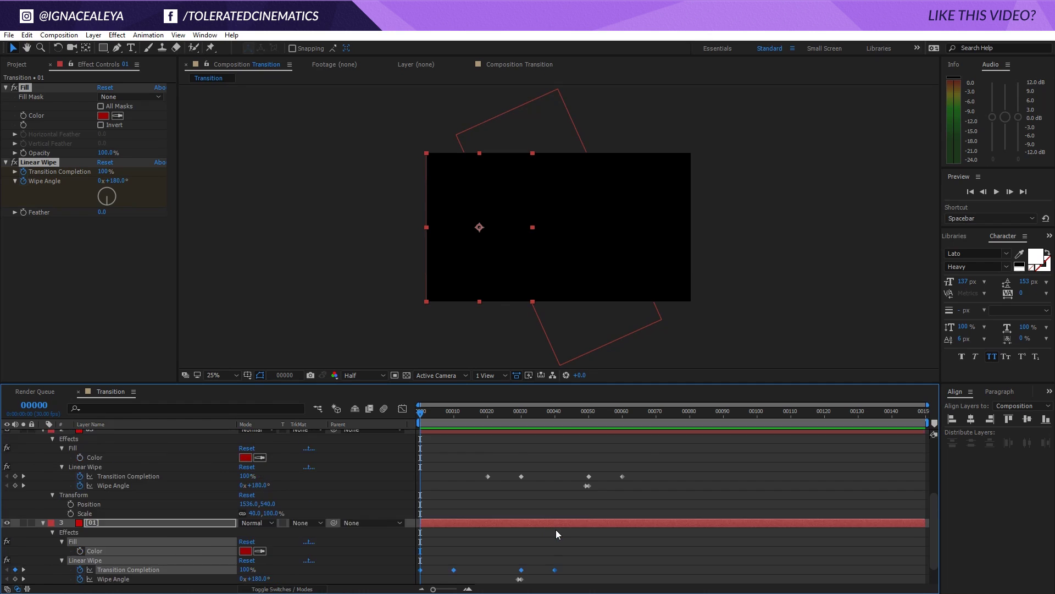
scroll(555, 529, up, 1)
drag(643, 491, 455, 508)
scroll(555, 481, up, 3)
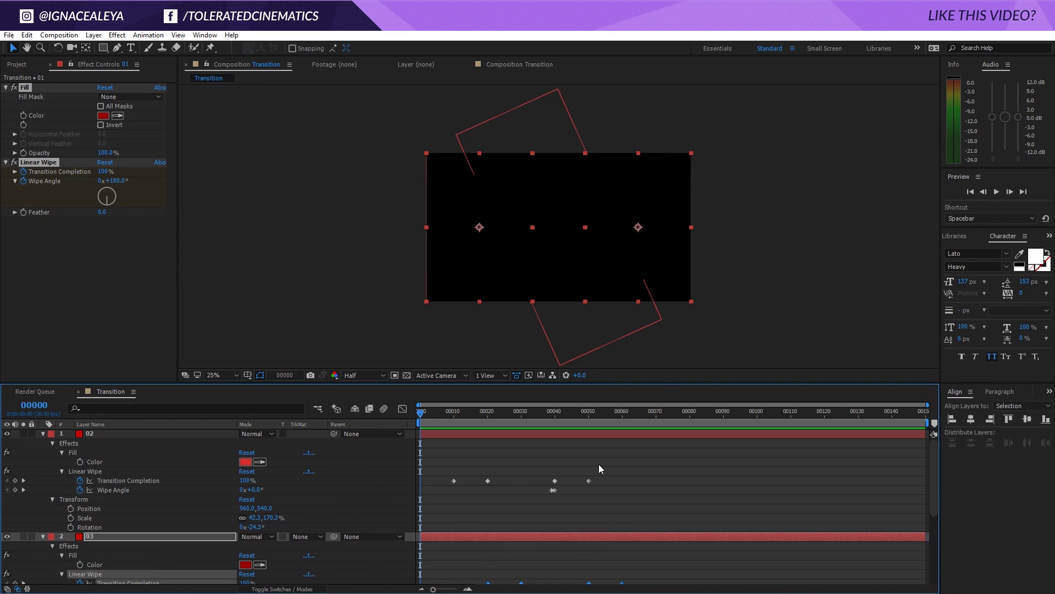
drag(611, 463, 472, 479)
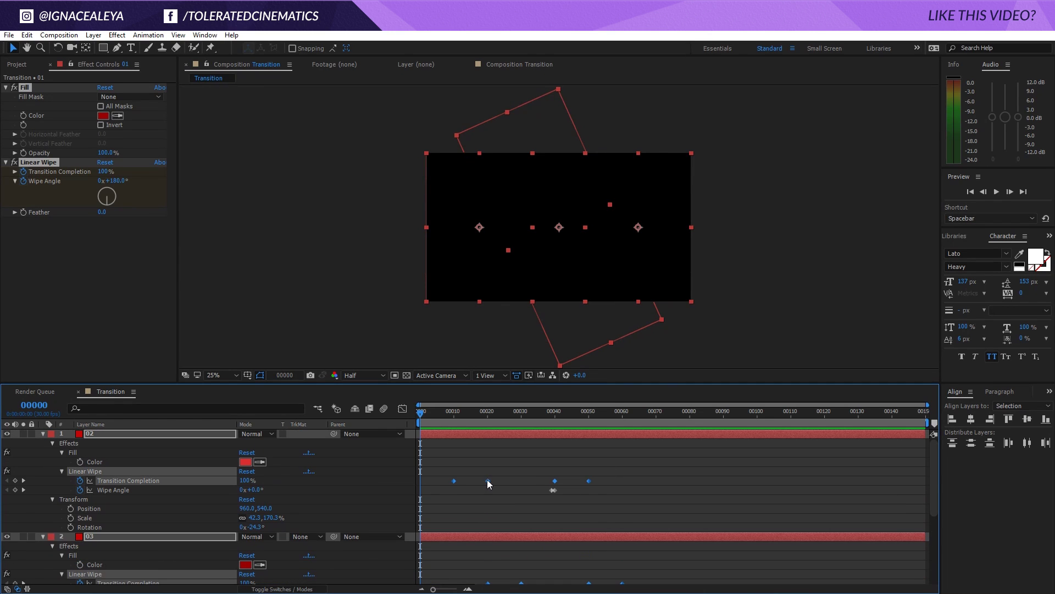
right_click(488, 484)
mouse_move(515, 476)
click(382, 496)
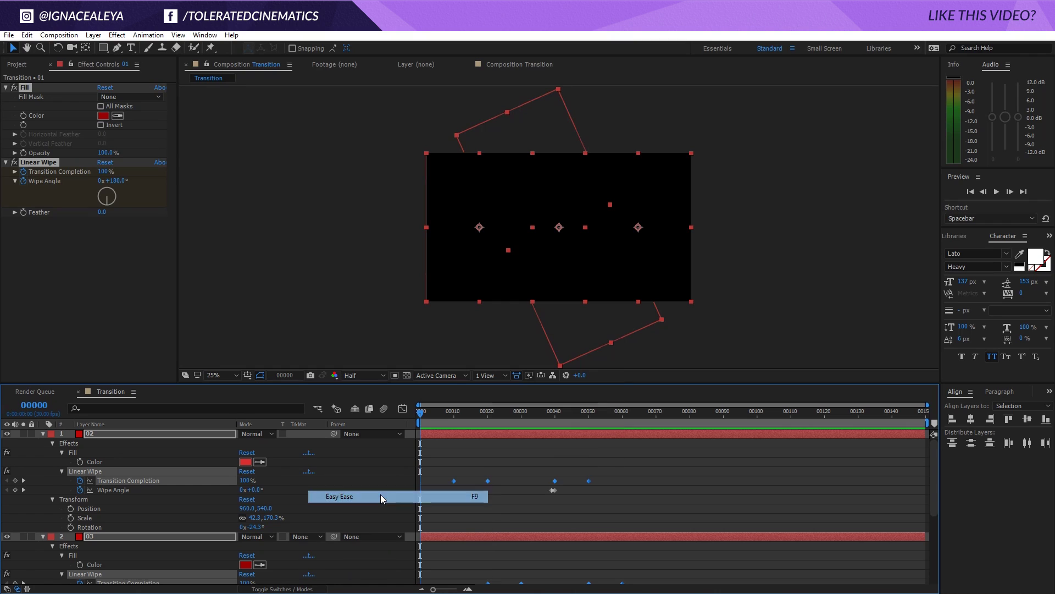
- Inspect the eased value curves in the Graph Editor, then preview the wipes
click(402, 409)
drag(658, 477, 443, 501)
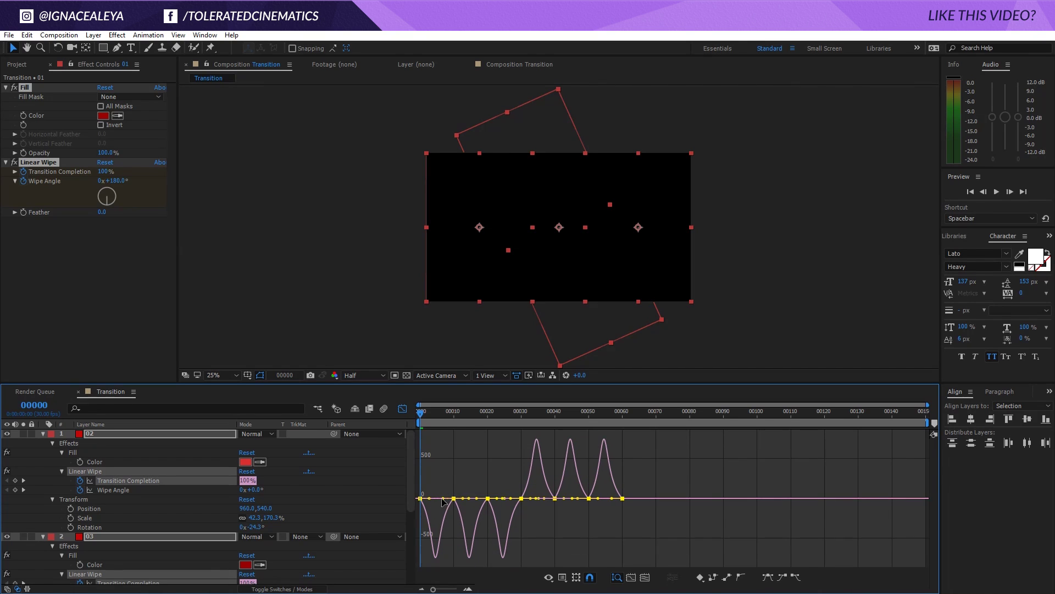
click(402, 409)
key(space)
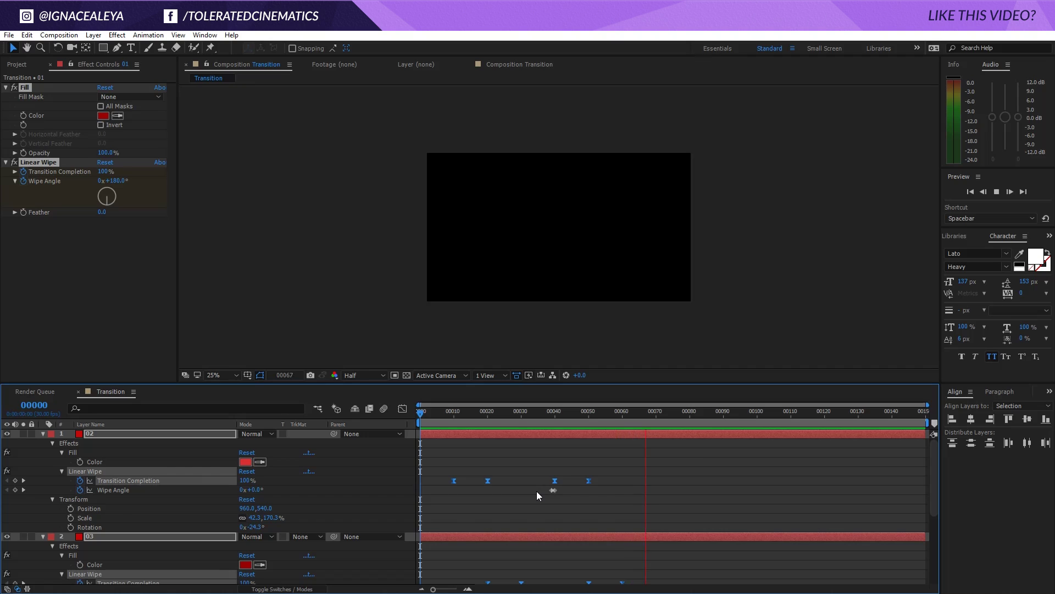
- Preview the eased animation and stop back at frame 00012
click(503, 490)
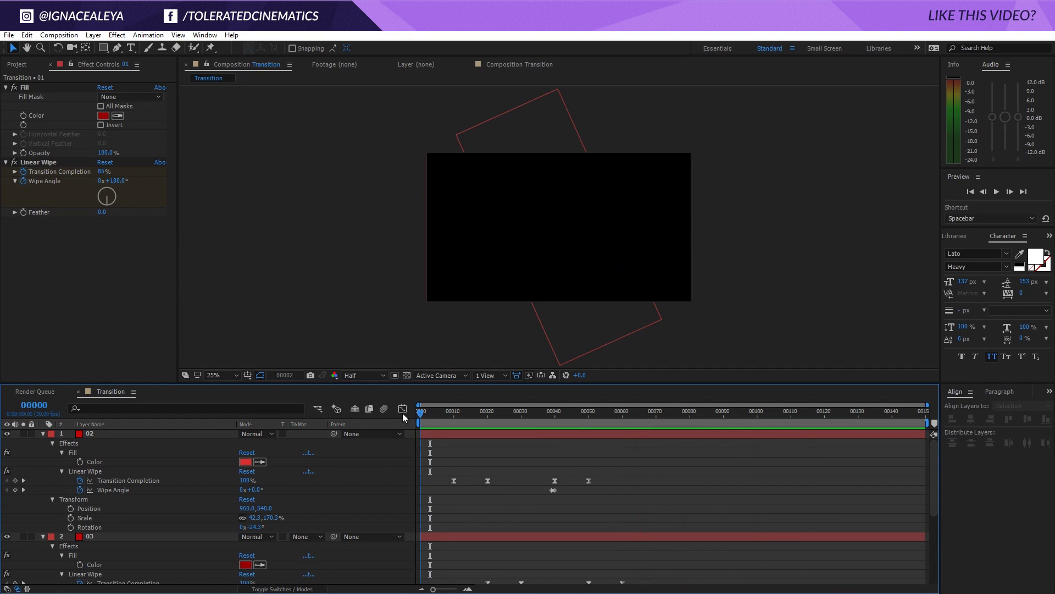
key(space)
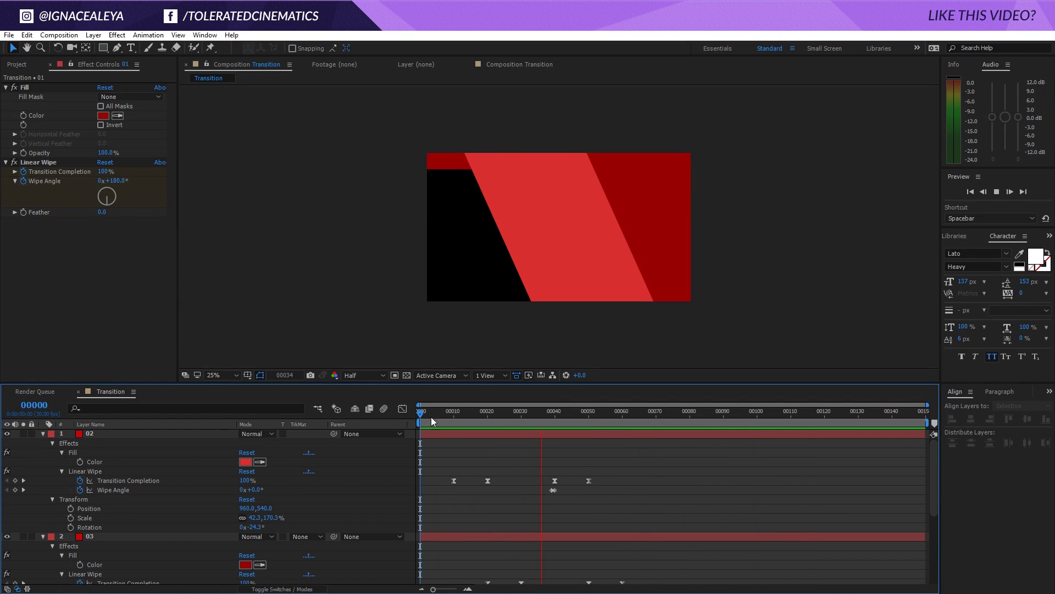
drag(479, 411, 461, 411)
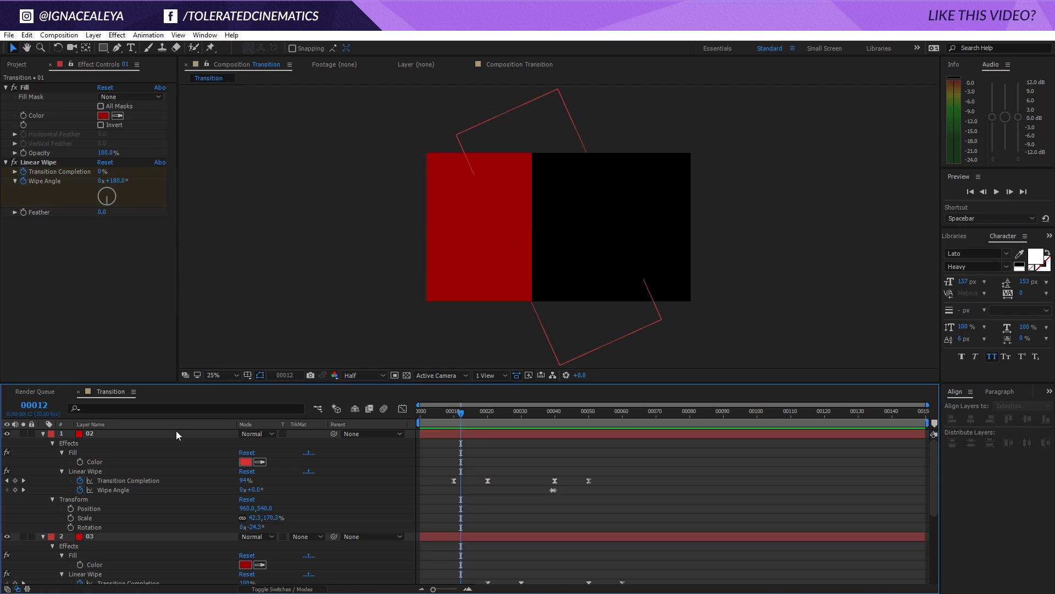
- Collapse all layers' properties, scrub to frame 00025, select layer 02 and zoom the viewer to 50%
click(101, 436)
key(ctrl+a)
click(43, 434)
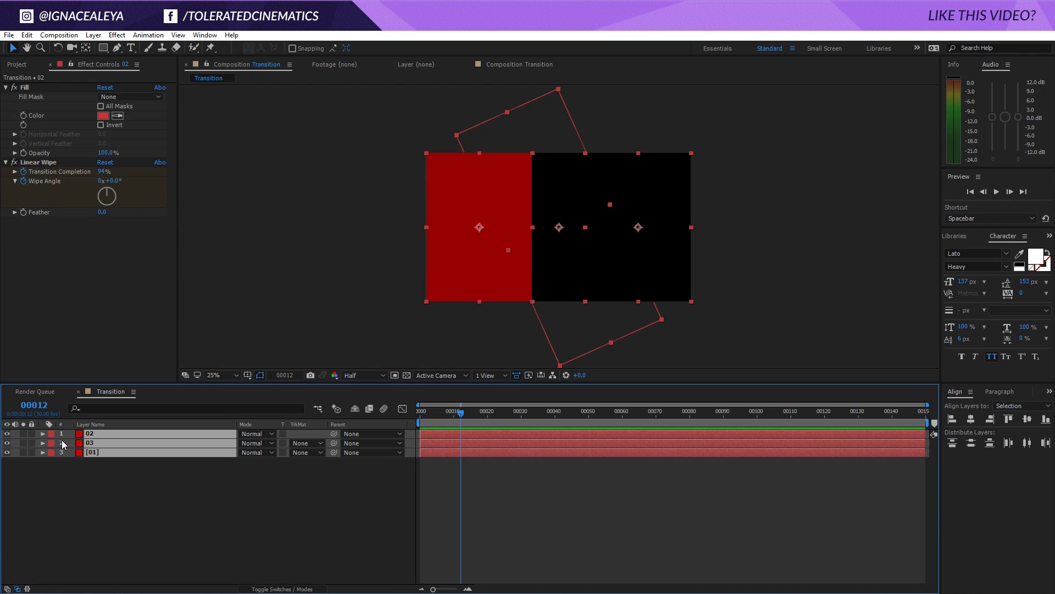
click(361, 473)
drag(461, 412, 519, 417)
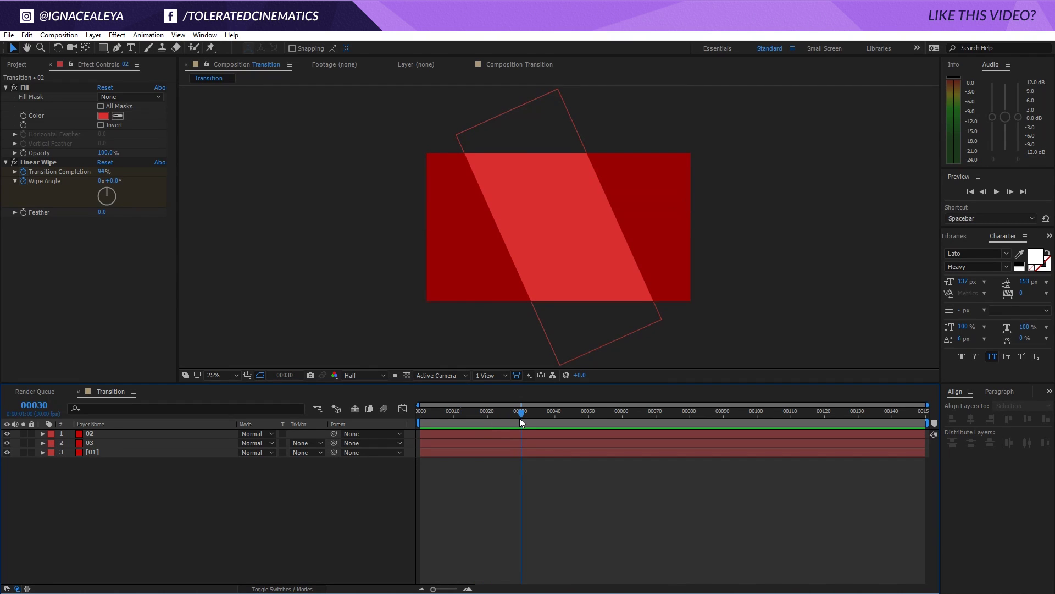
click(111, 443)
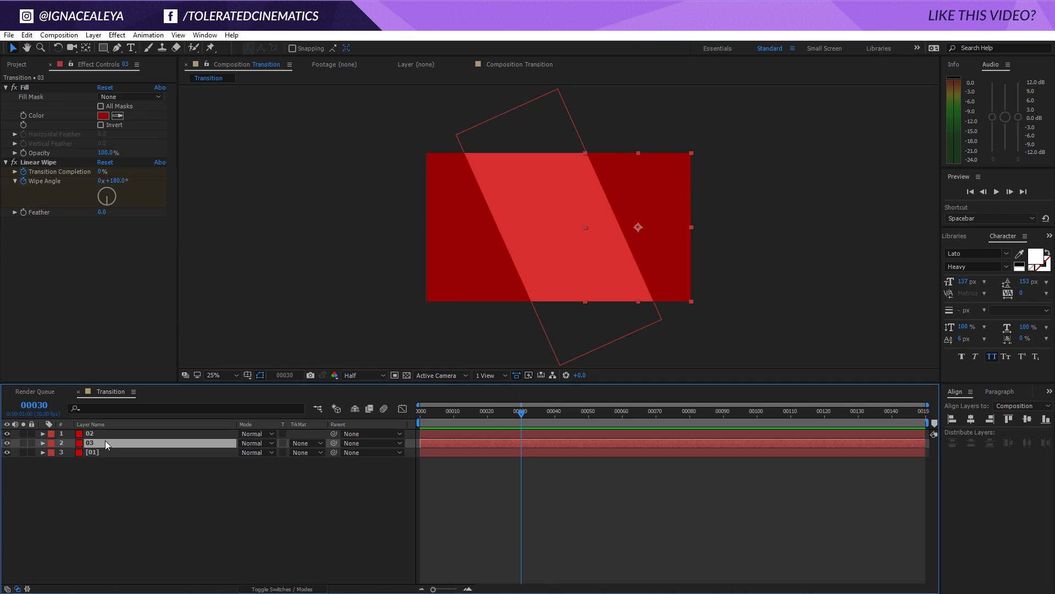
click(96, 432)
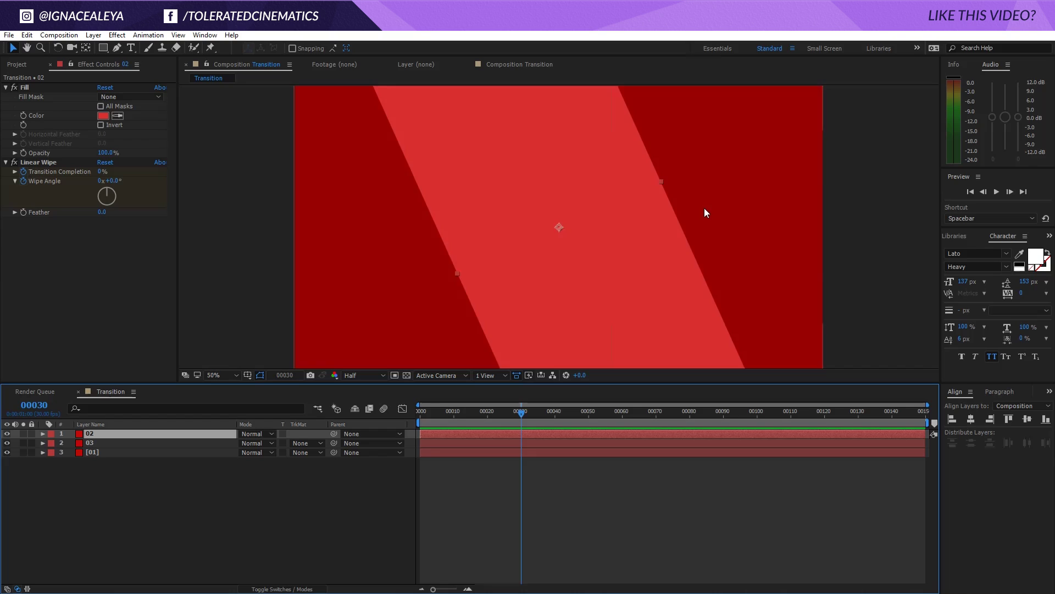
key(period)
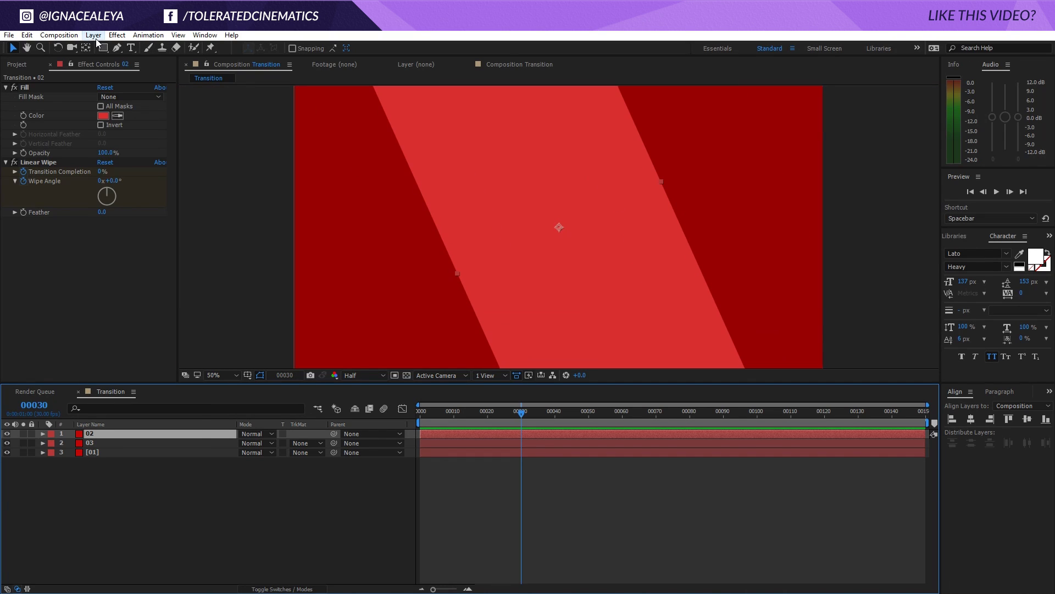
- Add an Outer Glow layer style to layer 02 via Layer > Layer Styles
click(94, 35)
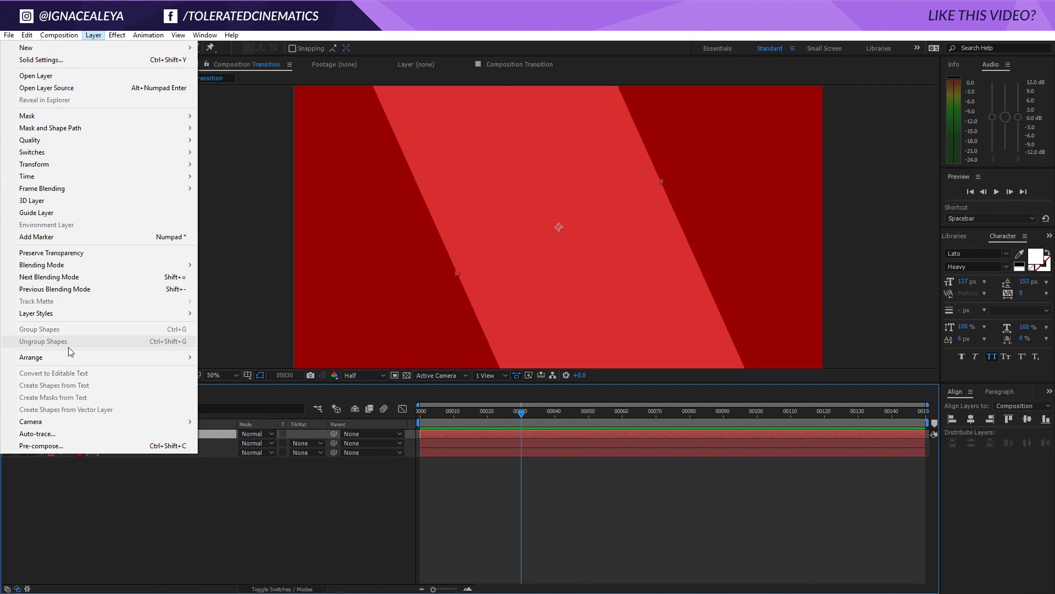
mouse_move(49, 313)
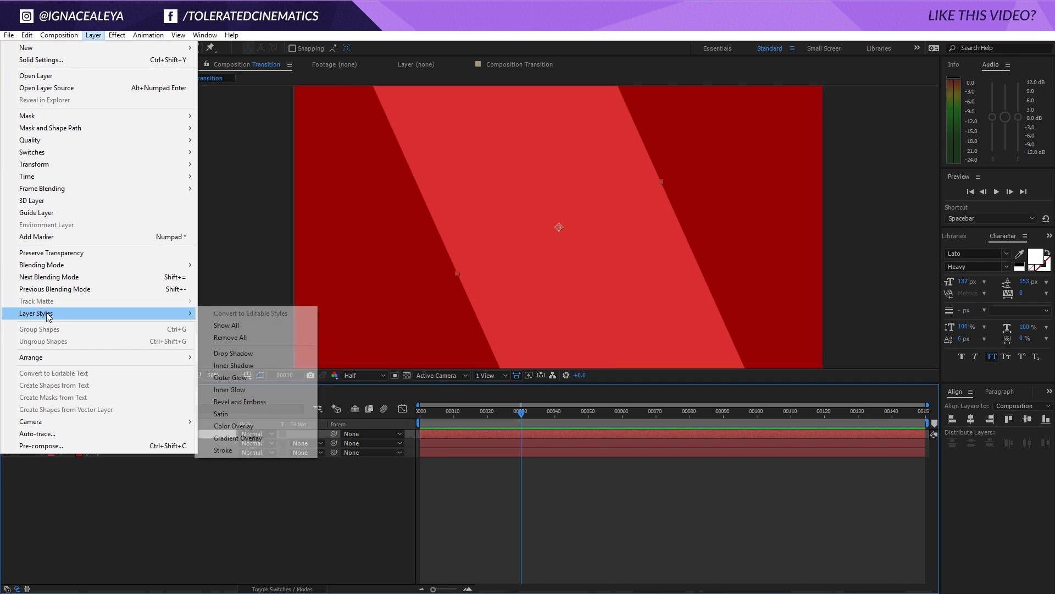
click(249, 377)
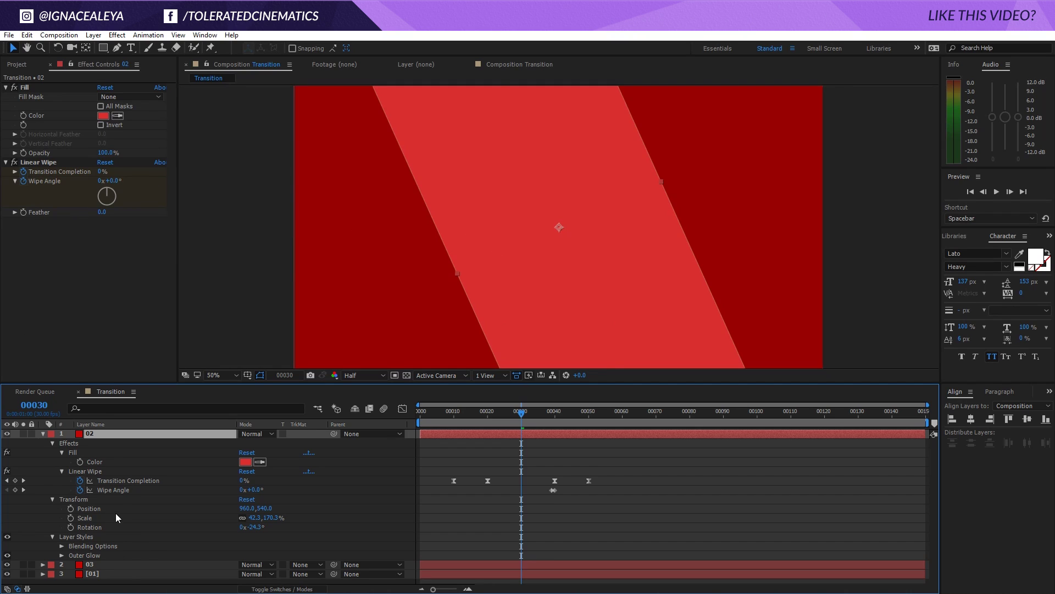
- Set layer 02's Outer Glow colour to black and its blend mode to Normal
click(61, 555)
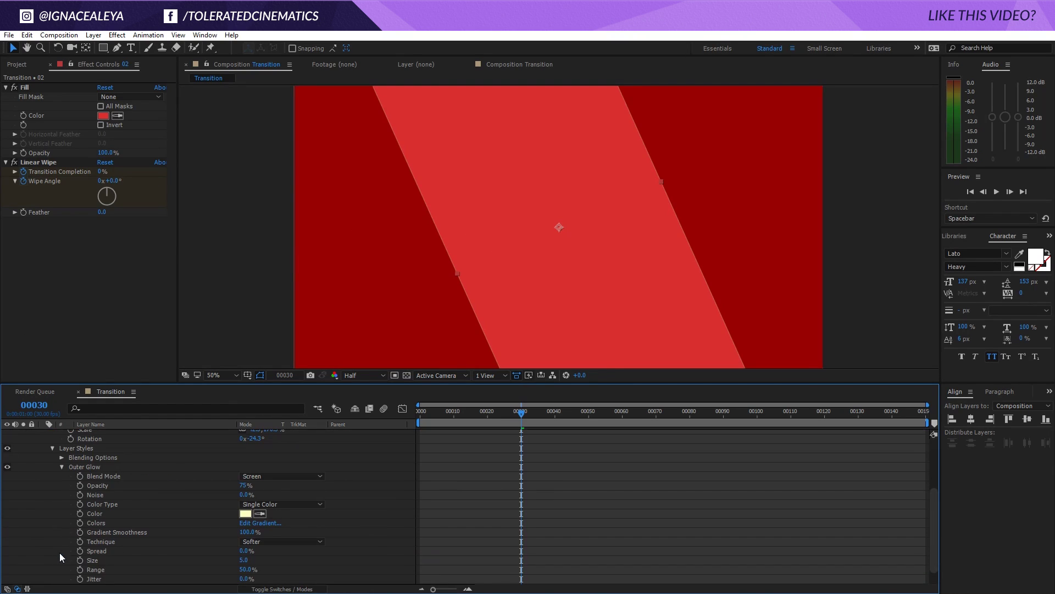
click(245, 514)
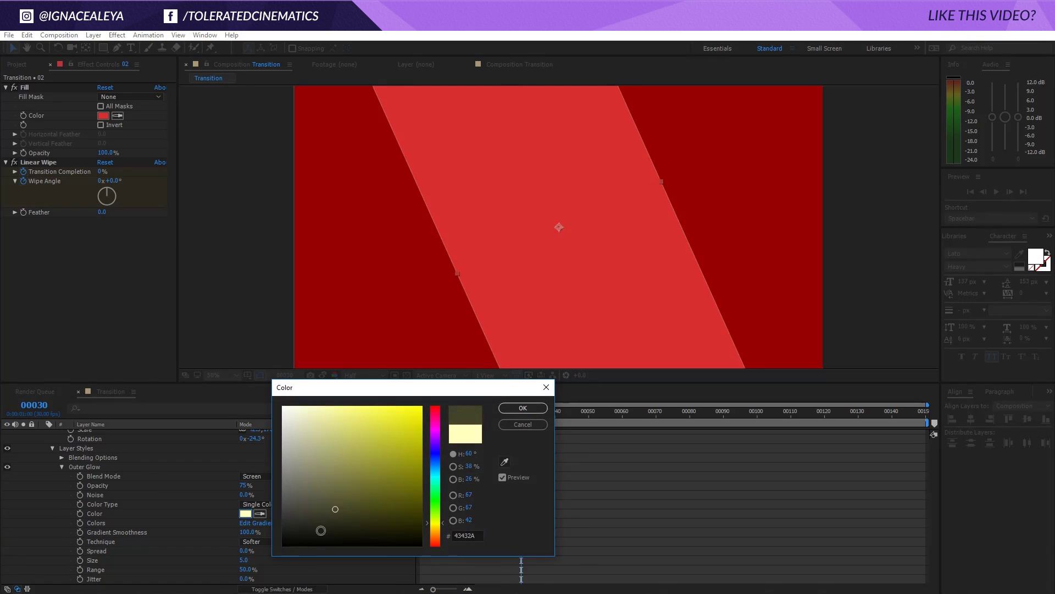
click(283, 545)
click(522, 408)
click(261, 476)
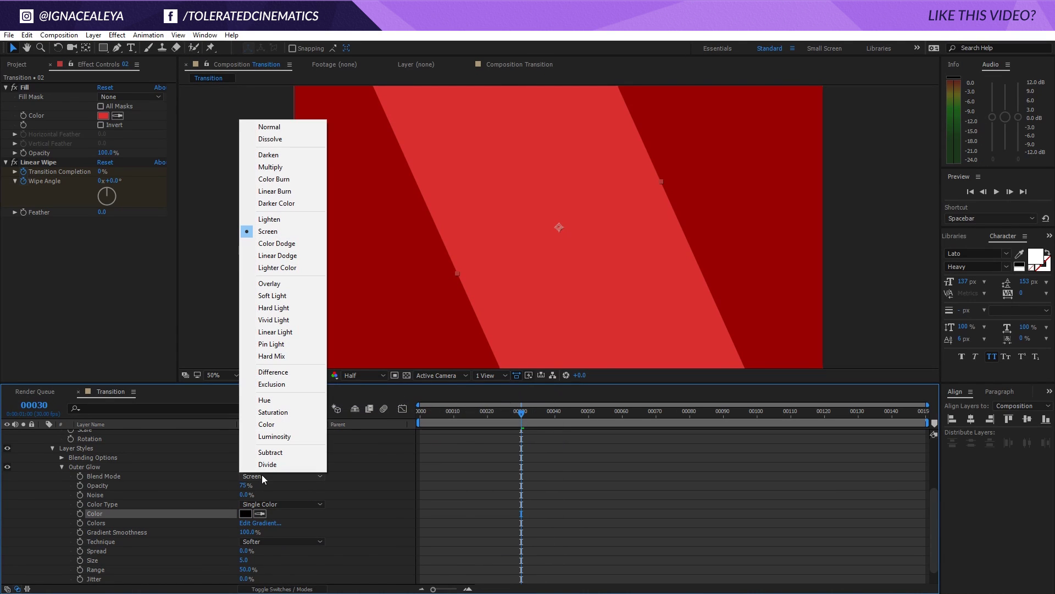
click(299, 129)
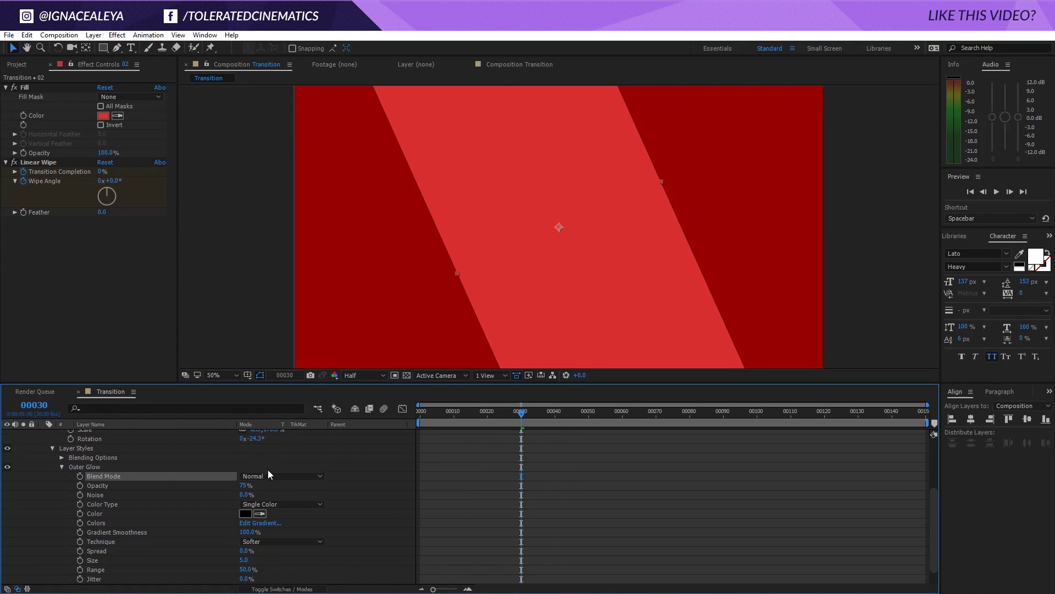
click(373, 488)
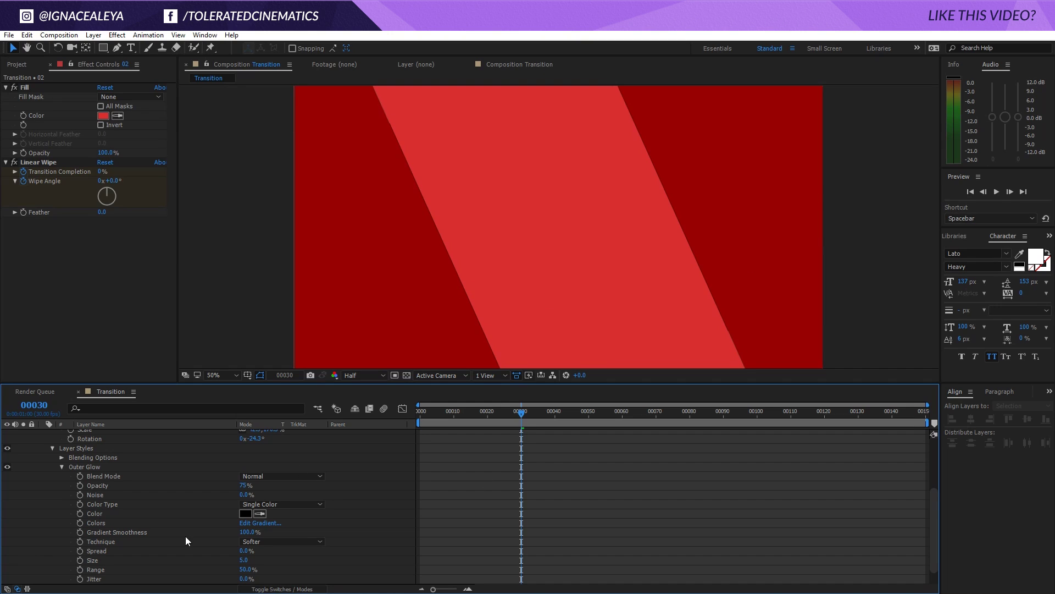
- Enlarge the Outer Glow size to 121 so dark shadows edge the stripe
scroll(186, 526, down, 1)
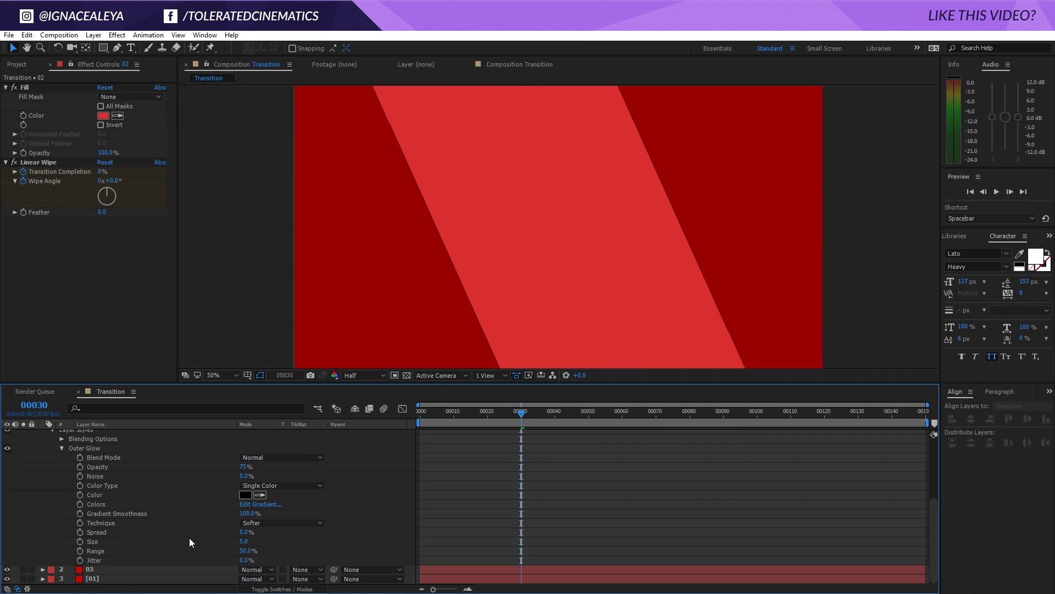
drag(243, 541, 278, 541)
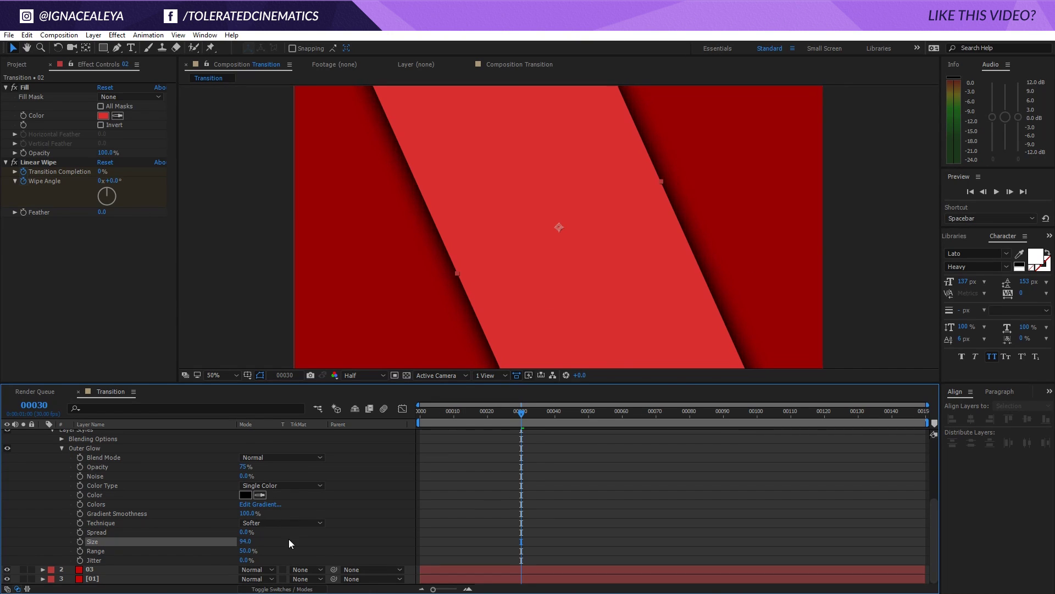
click(506, 473)
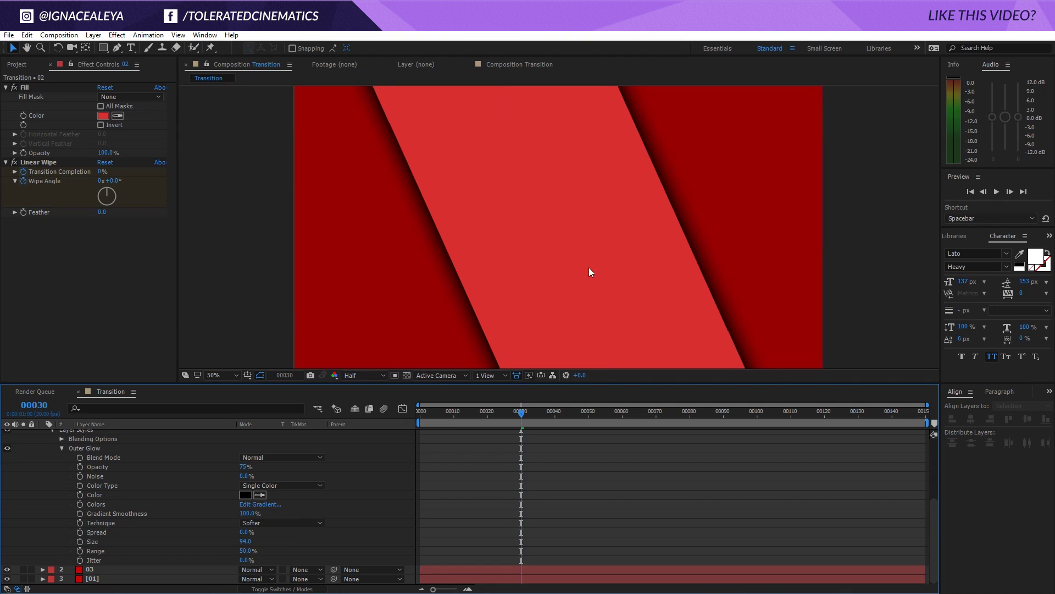
drag(244, 541, 262, 541)
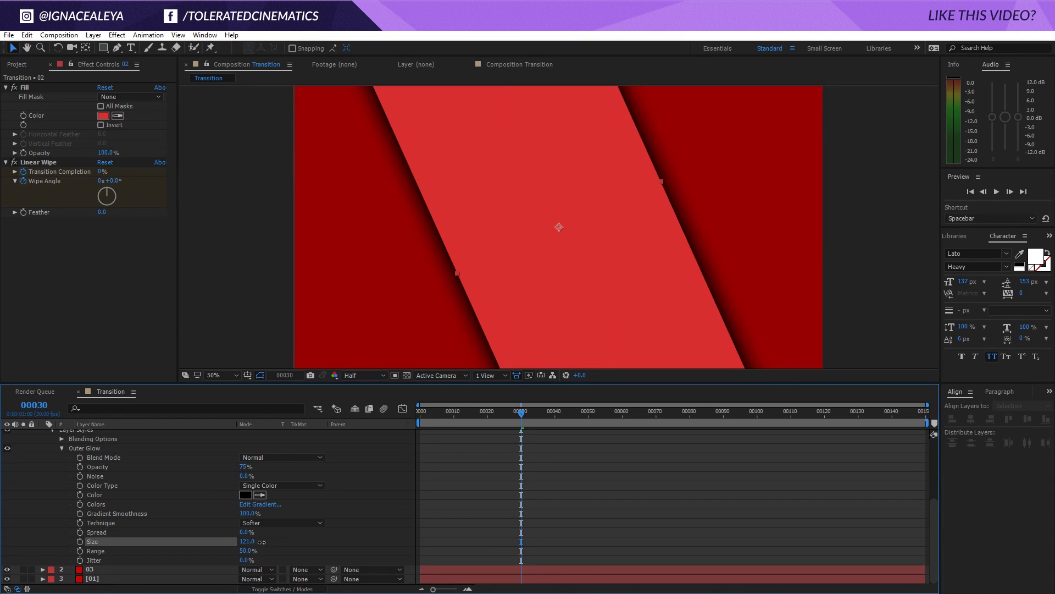
click(452, 509)
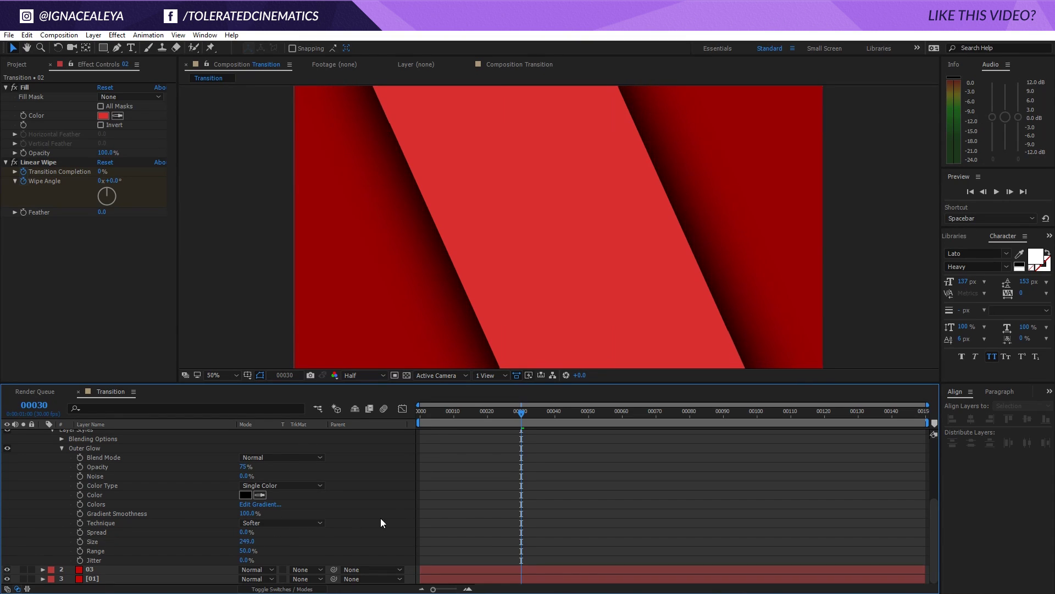
- Change the glow colour to dark red and lower its opacity to 49%
click(243, 495)
mouse_move(329, 508)
mouse_down()
mouse_move(400, 518)
mouse_move(432, 505)
mouse_up()
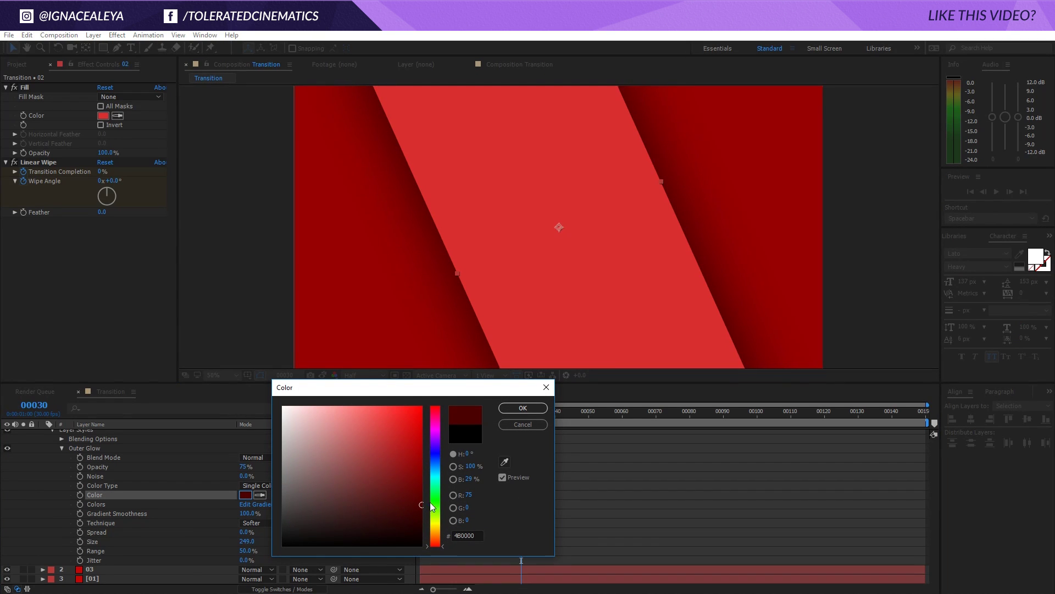
click(523, 407)
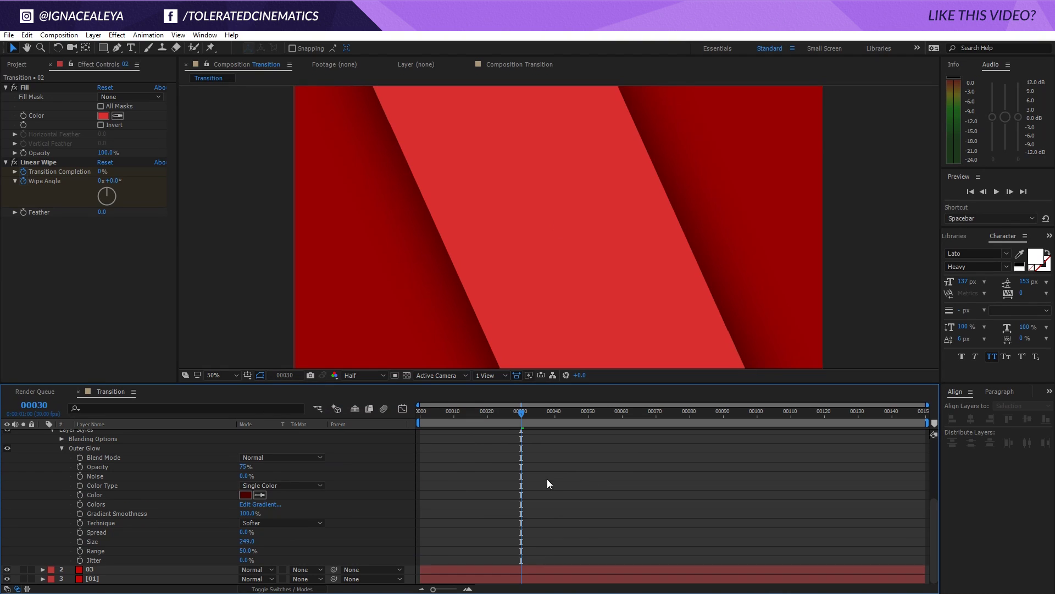
mouse_move(242, 467)
mouse_down()
mouse_move(229, 470)
mouse_move(237, 476)
mouse_up()
click(457, 481)
- Increase the glow size to 430 and darken its red colour further
scroll(220, 500, up, 4)
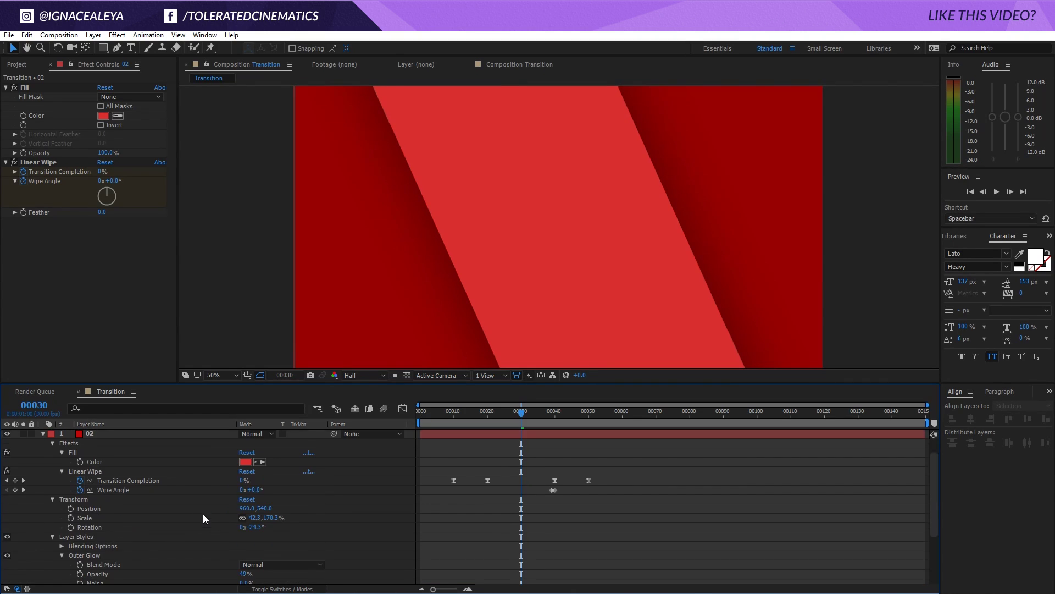
scroll(203, 513, down, 5)
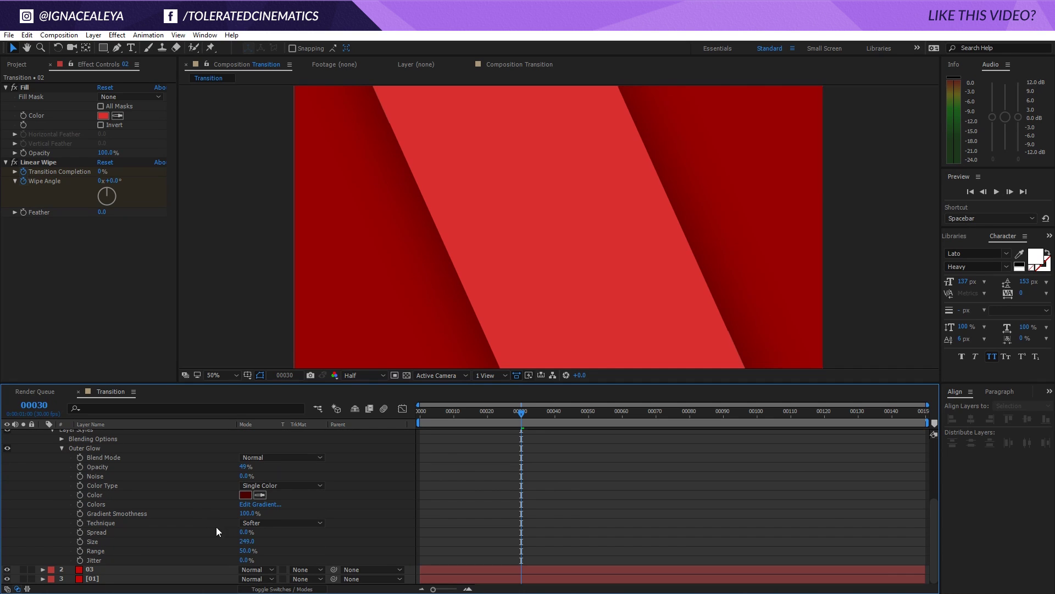
drag(251, 543, 347, 540)
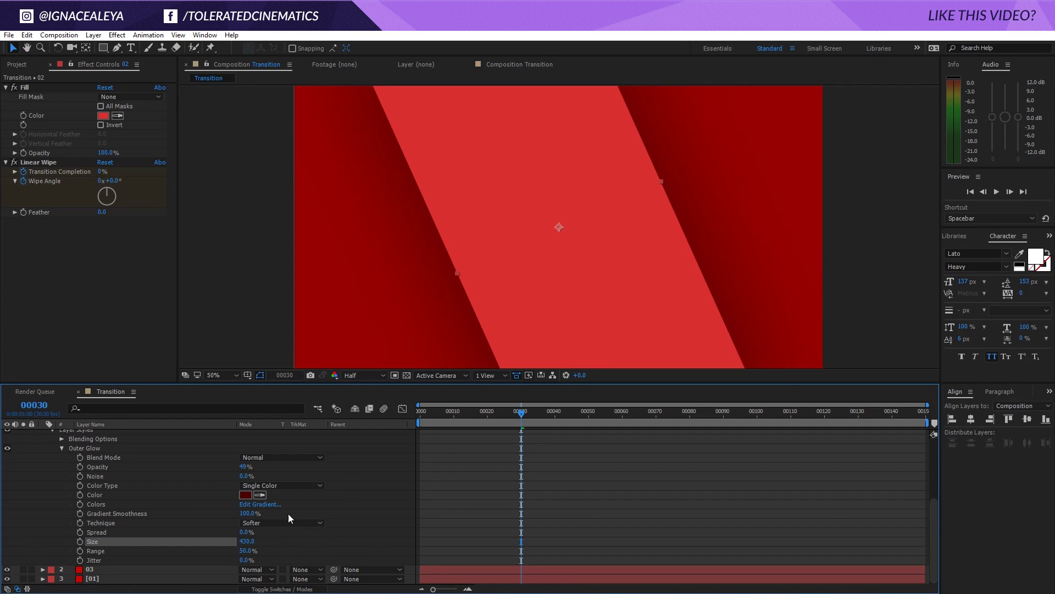
click(246, 495)
drag(409, 503, 418, 519)
click(530, 410)
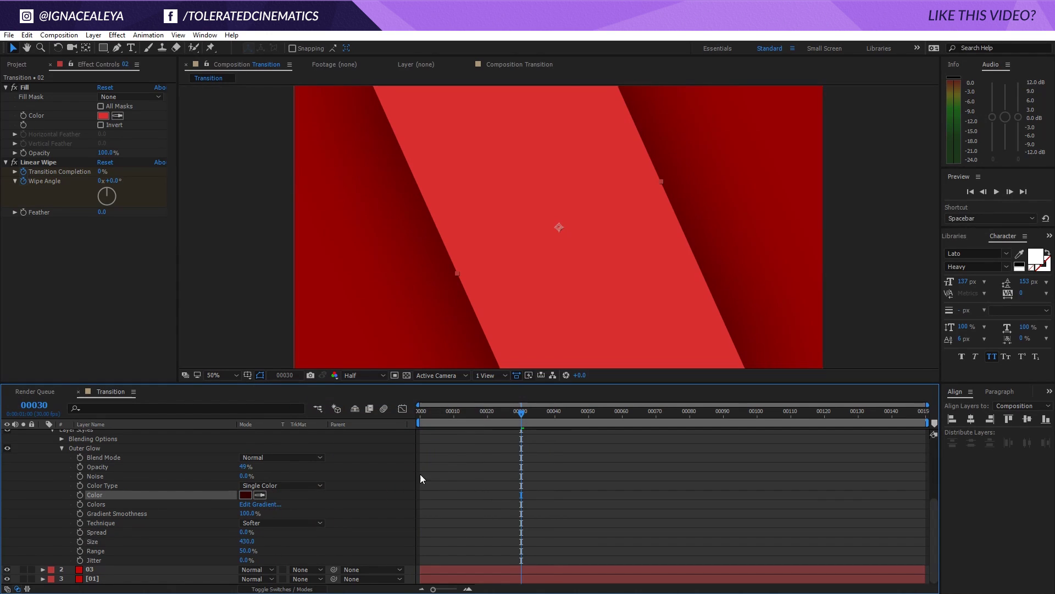
scroll(210, 496, up, 5)
- Collapse layer 02's properties and add a Gradient Overlay layer style to it
click(43, 433)
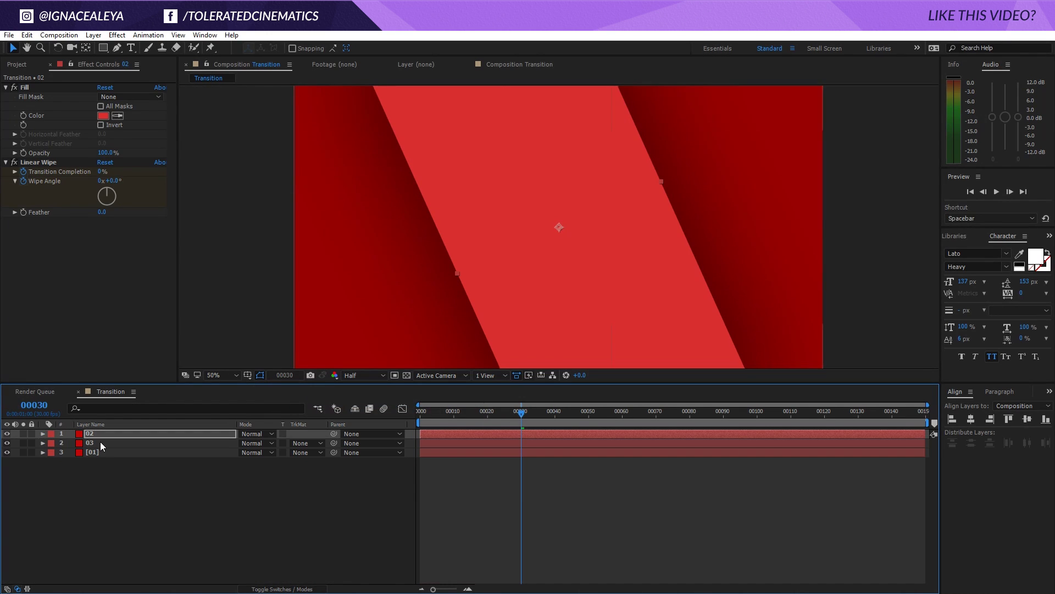
click(93, 443)
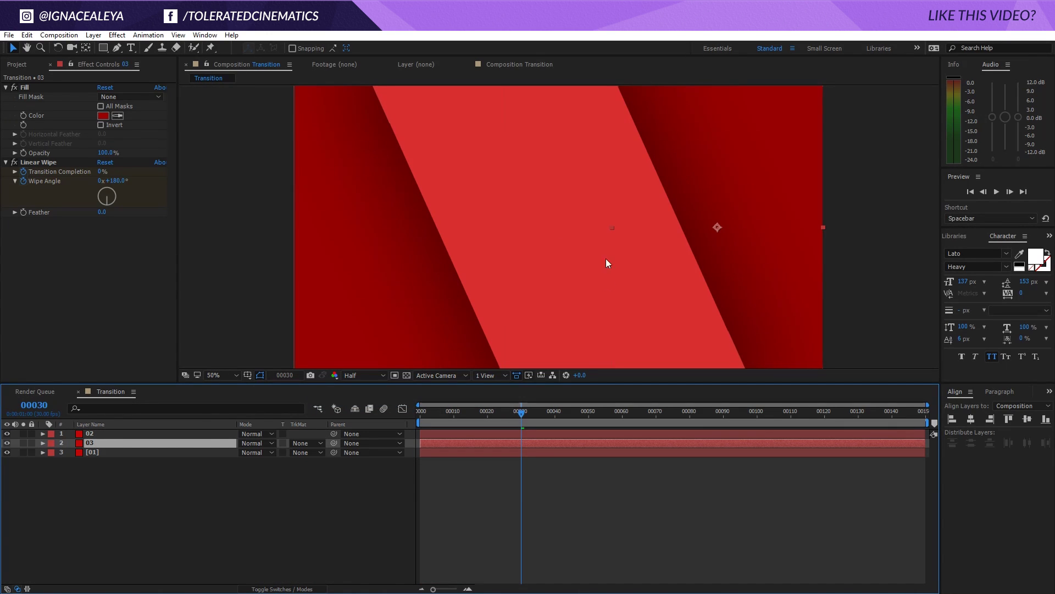
click(139, 433)
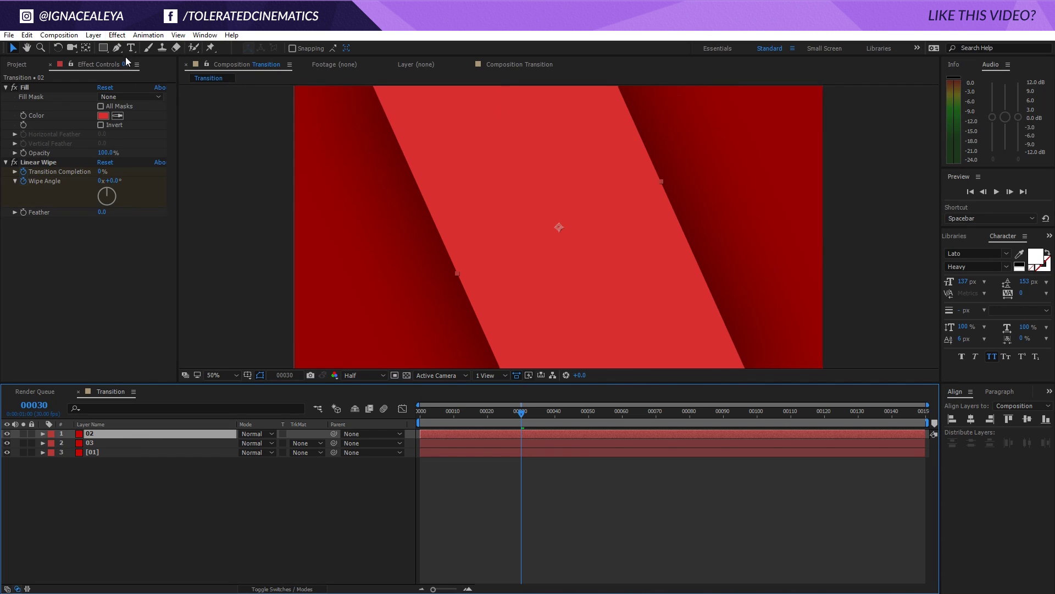
click(117, 35)
mouse_move(94, 37)
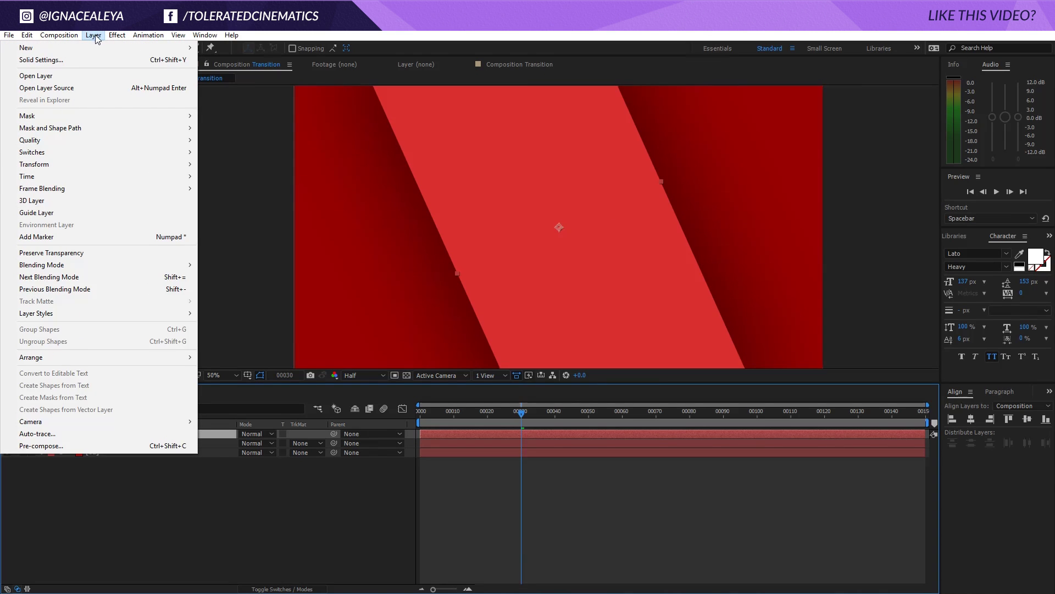
mouse_move(58, 311)
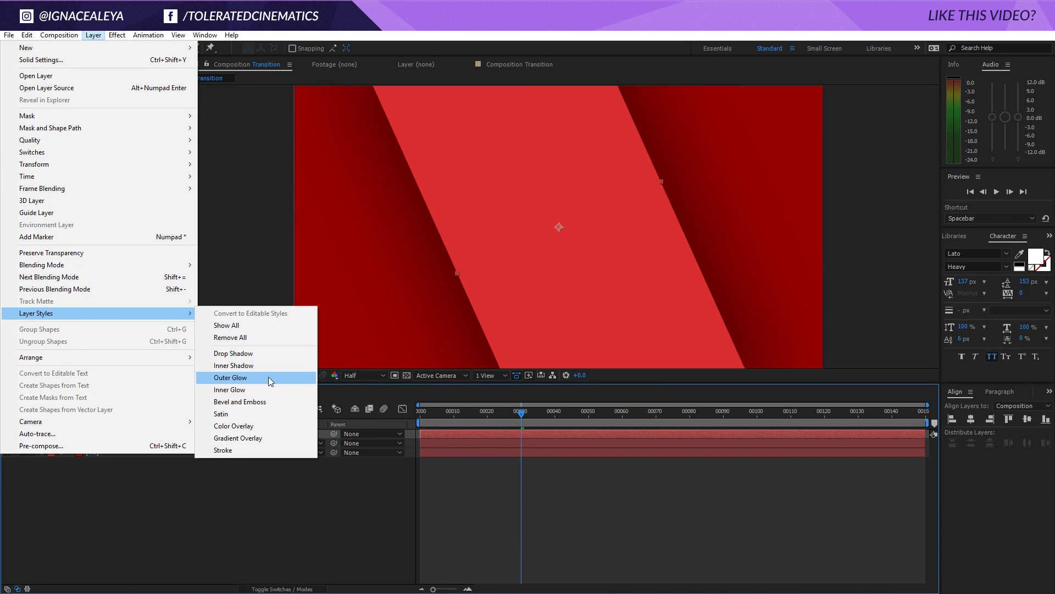
click(242, 438)
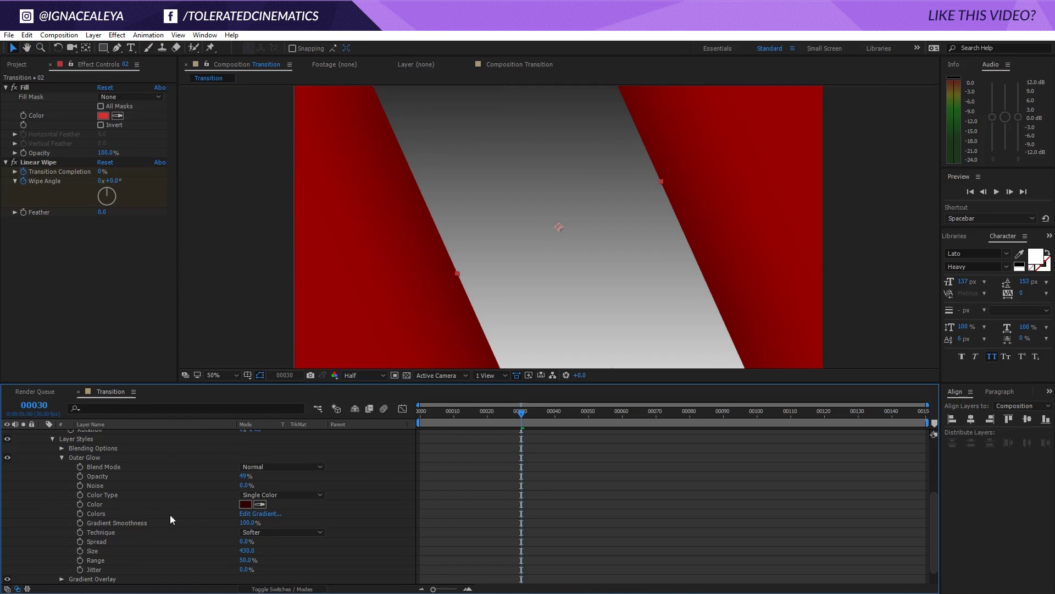
- Edit the gradient: first stop a sampled deep red, end stop orange
click(260, 514)
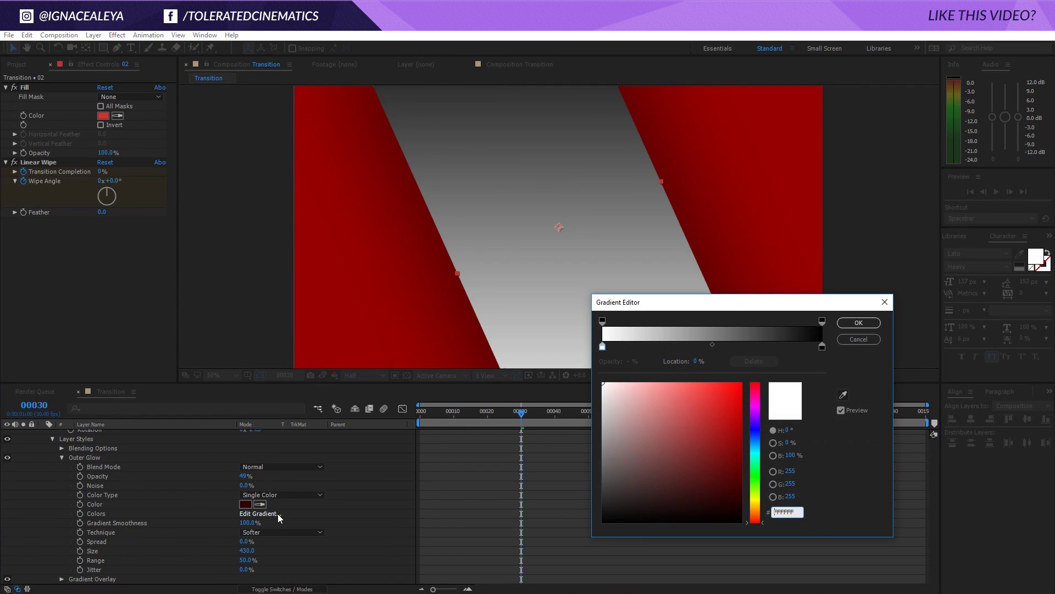
mouse_move(686, 469)
mouse_down()
mouse_move(664, 459)
mouse_move(694, 471)
mouse_up()
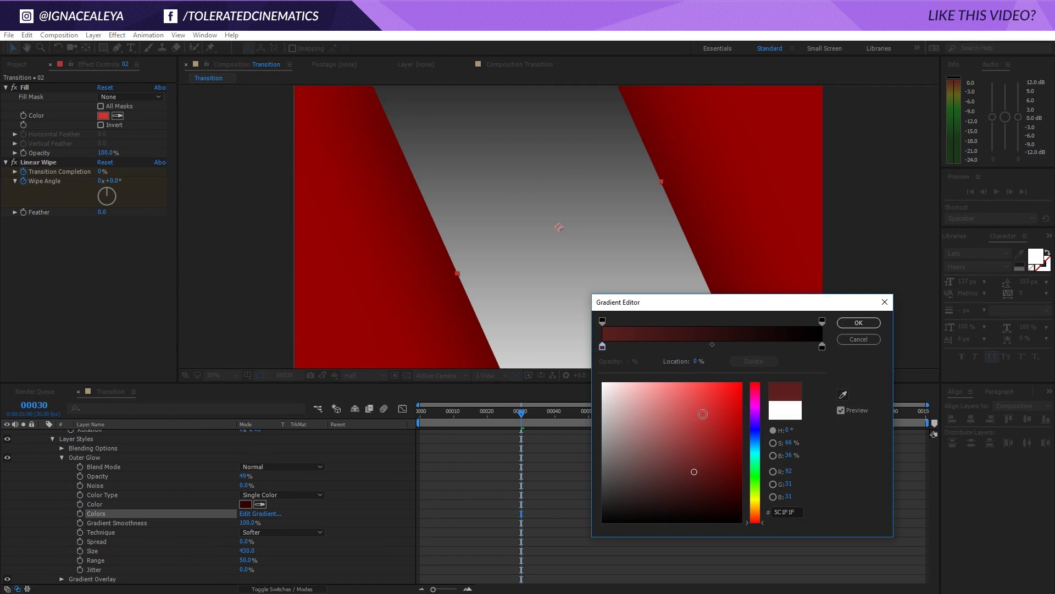
click(842, 394)
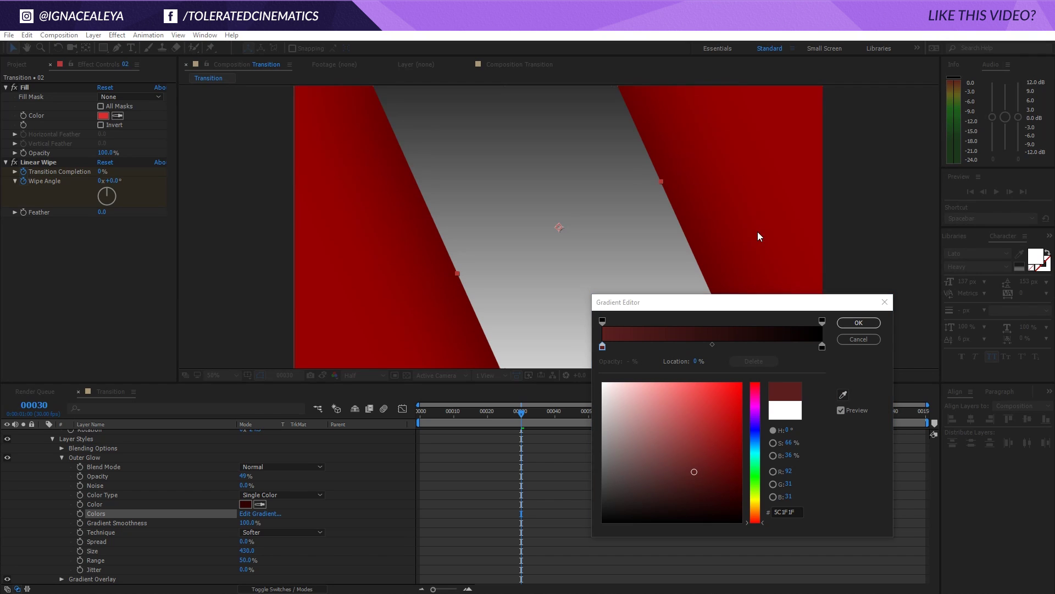
click(676, 392)
click(737, 188)
mouse_move(711, 439)
mouse_down()
mouse_move(729, 446)
mouse_move(718, 408)
mouse_move(697, 406)
mouse_move(748, 399)
mouse_up()
click(823, 346)
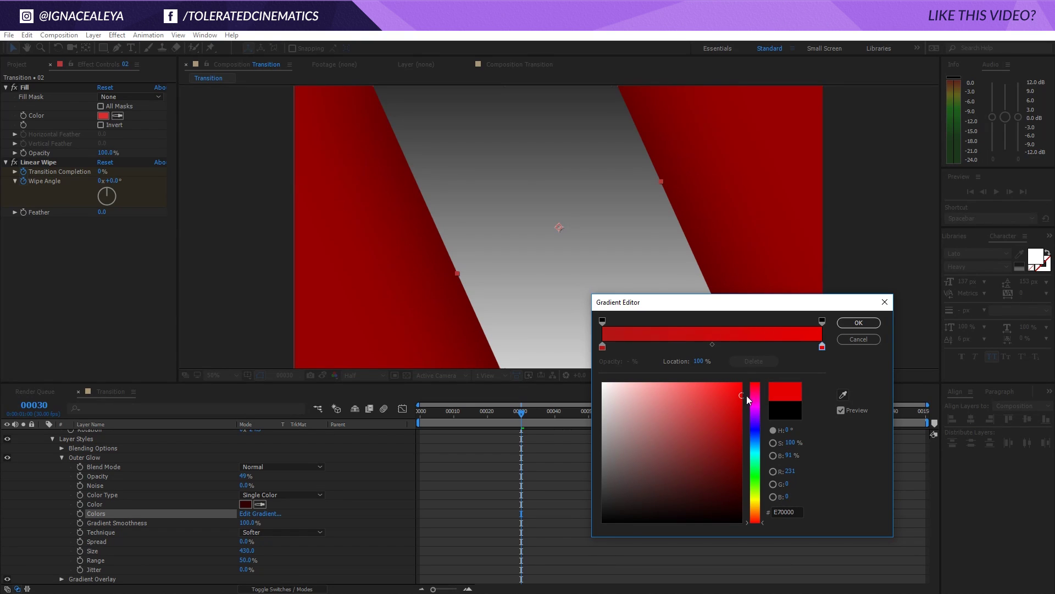
click(755, 516)
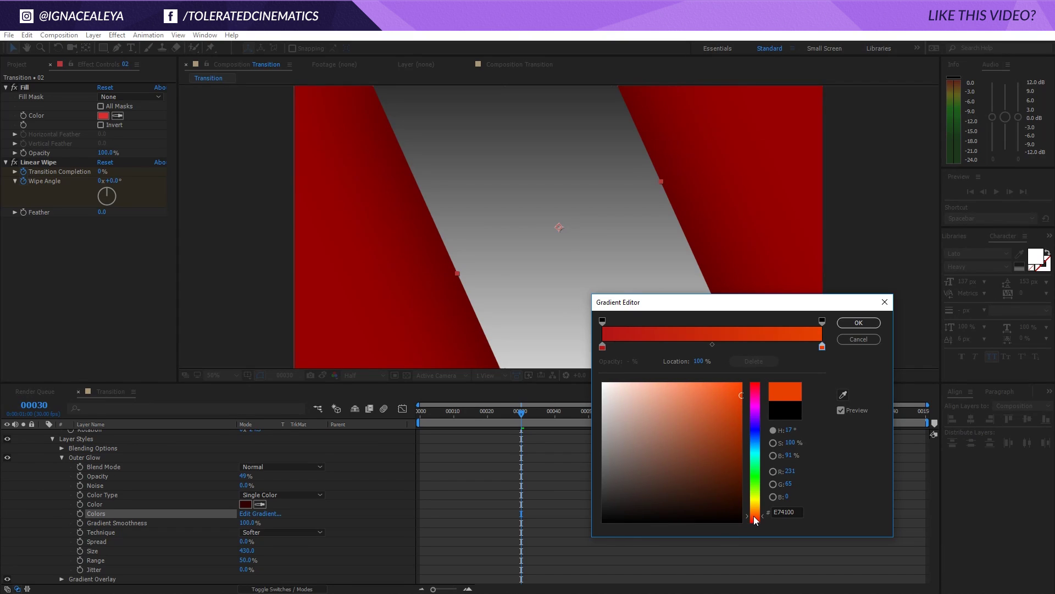
key(Return)
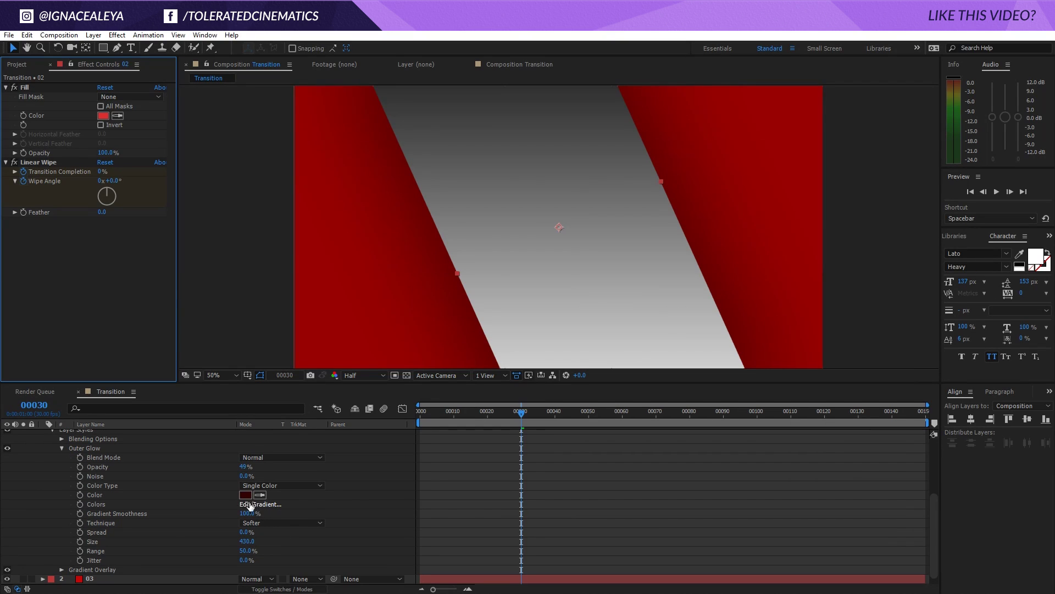
- Collapse the Outer Glow settings and open the Gradient Overlay's gradient for editing
click(60, 449)
click(62, 448)
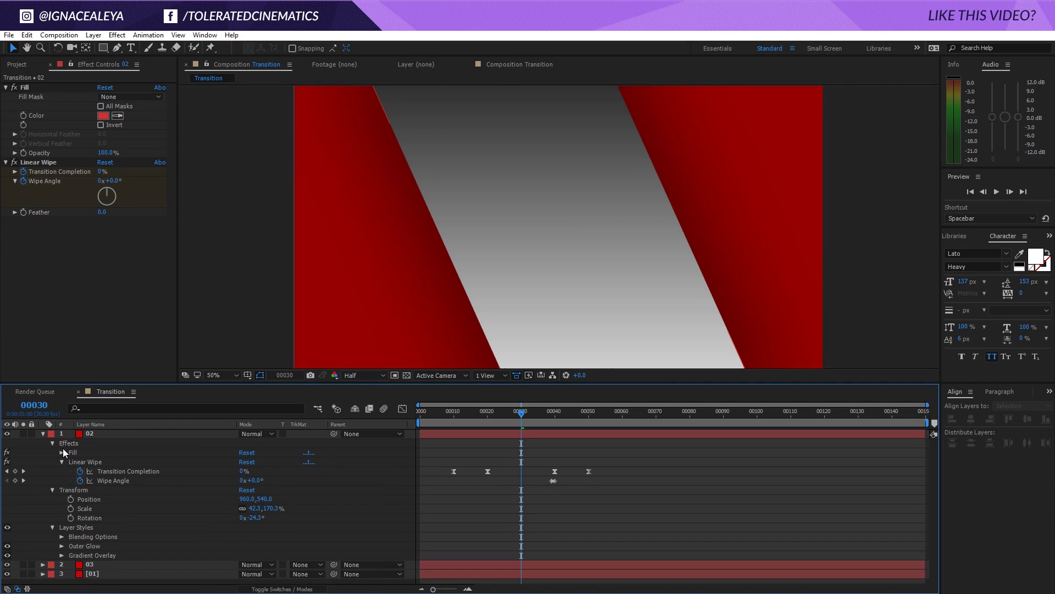
click(61, 555)
click(261, 514)
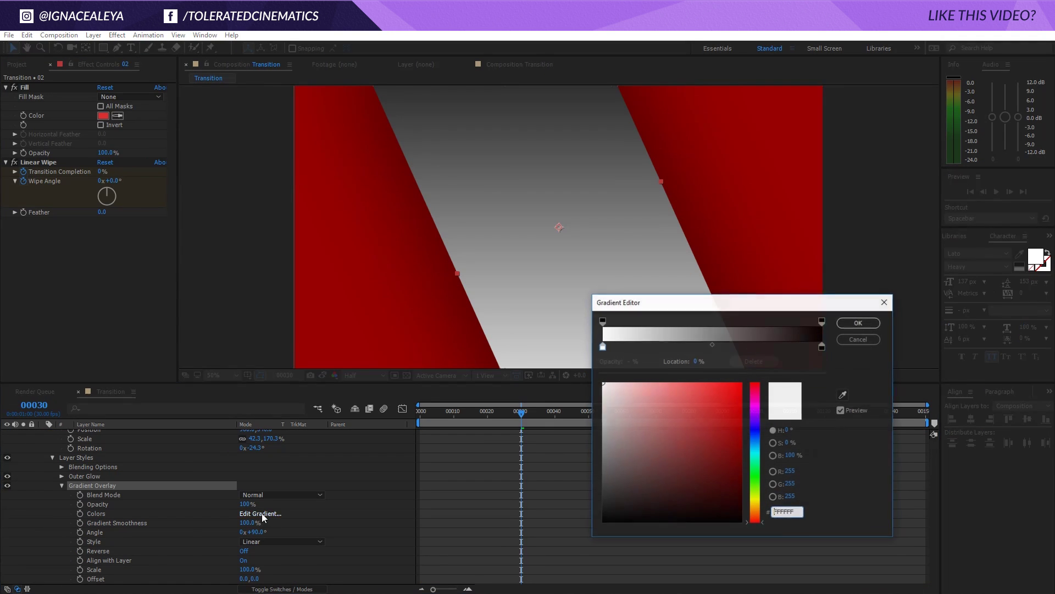
- Set the overlay gradient from deep red B90707 on the left to lighter red E84141 on the right
click(602, 346)
click(728, 448)
click(822, 347)
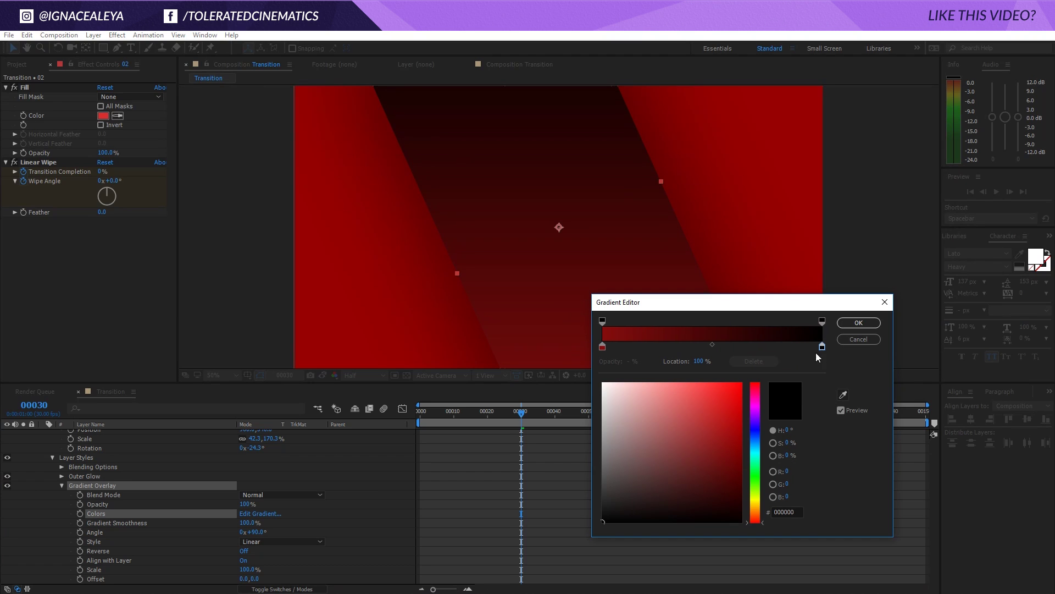
click(711, 417)
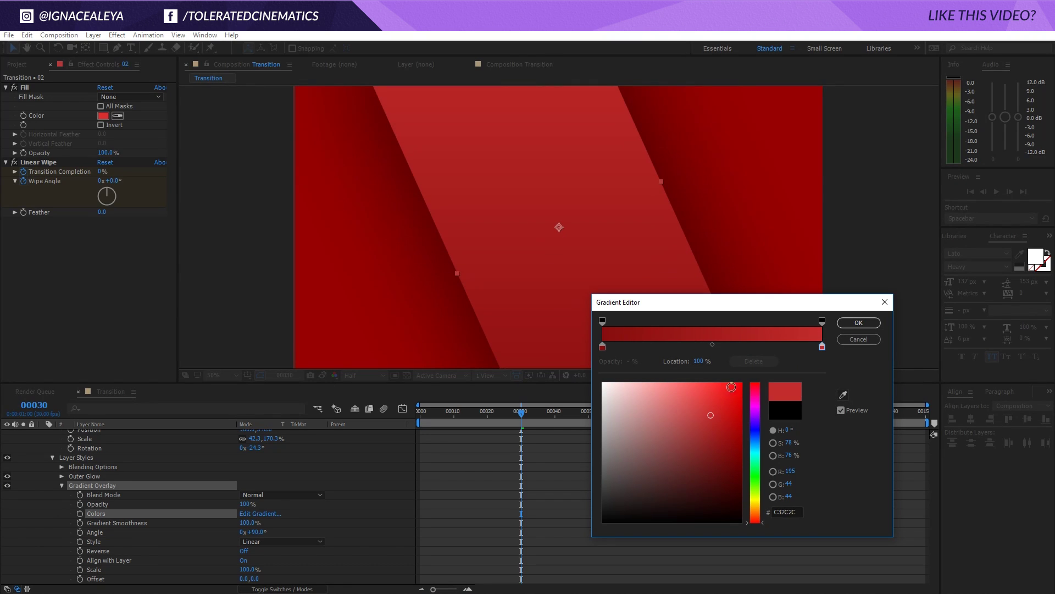
click(603, 346)
click(721, 418)
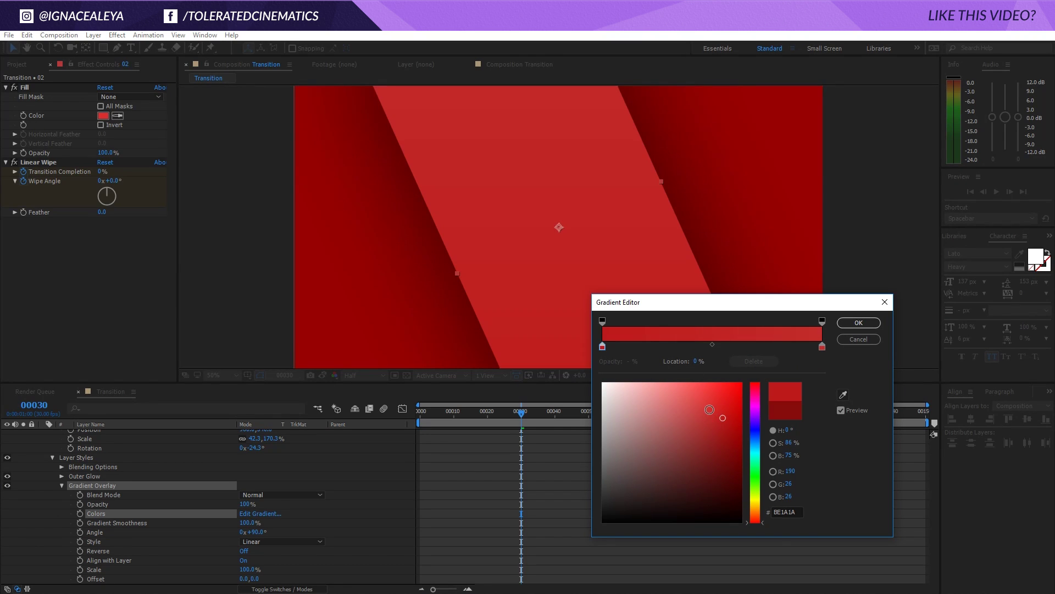
click(737, 421)
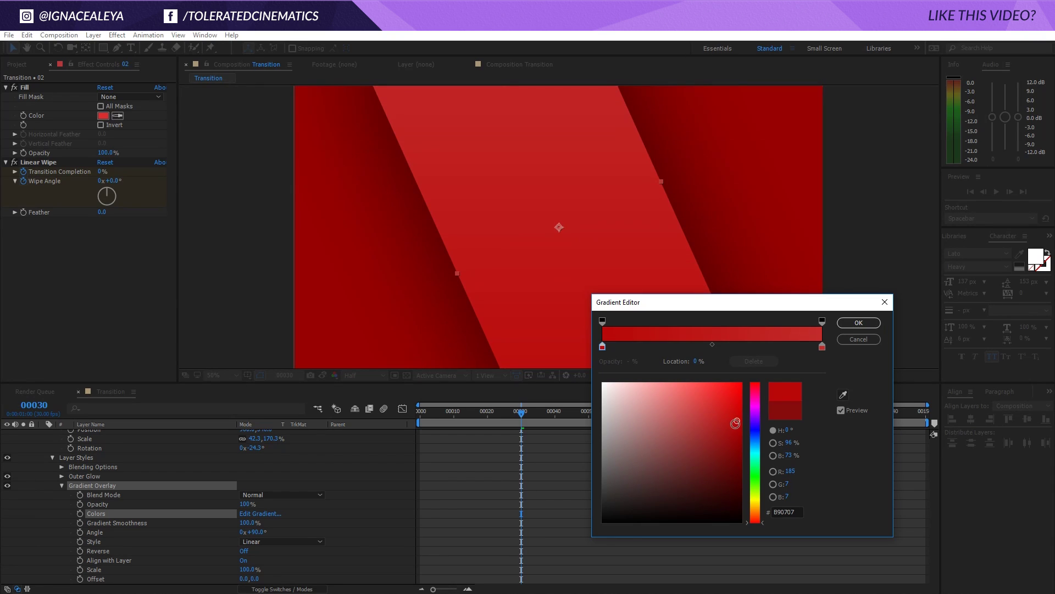
drag(736, 423, 702, 395)
click(823, 346)
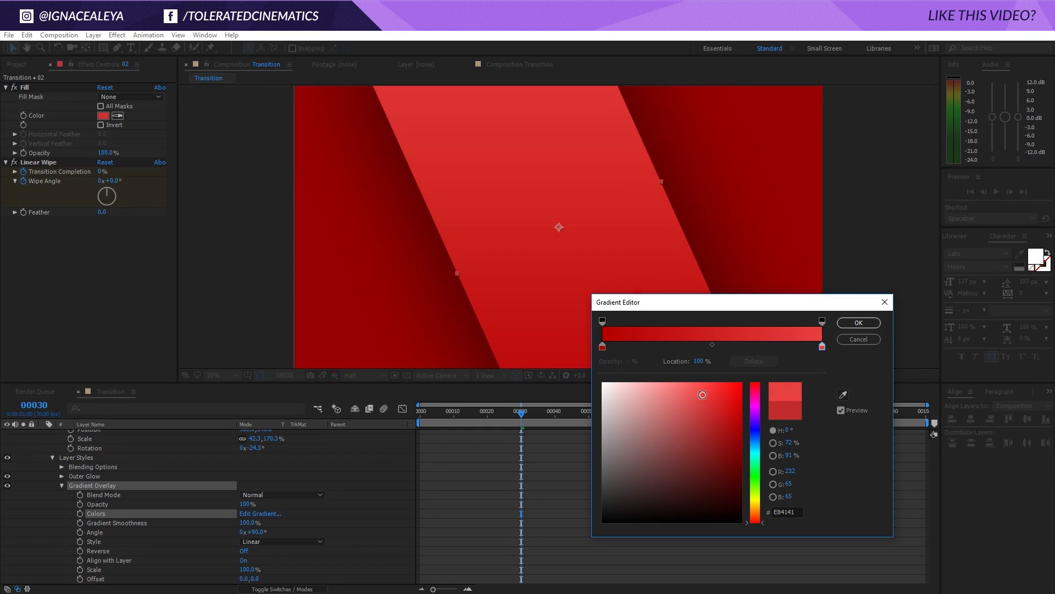
- Apply the overlay gradient and preview the transition at 25% zoom
click(859, 322)
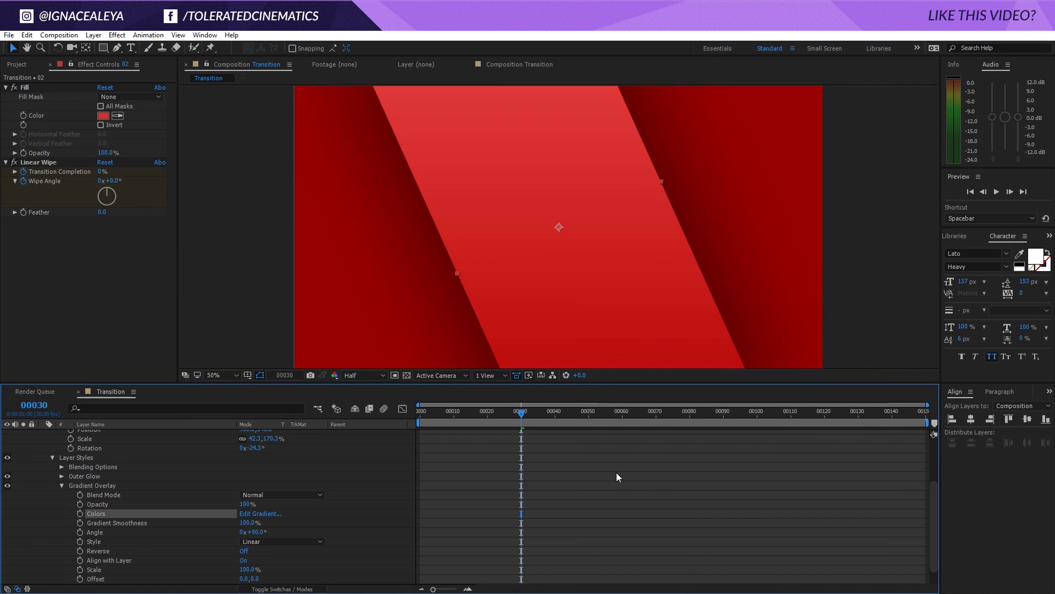
key(comma)
key(space)
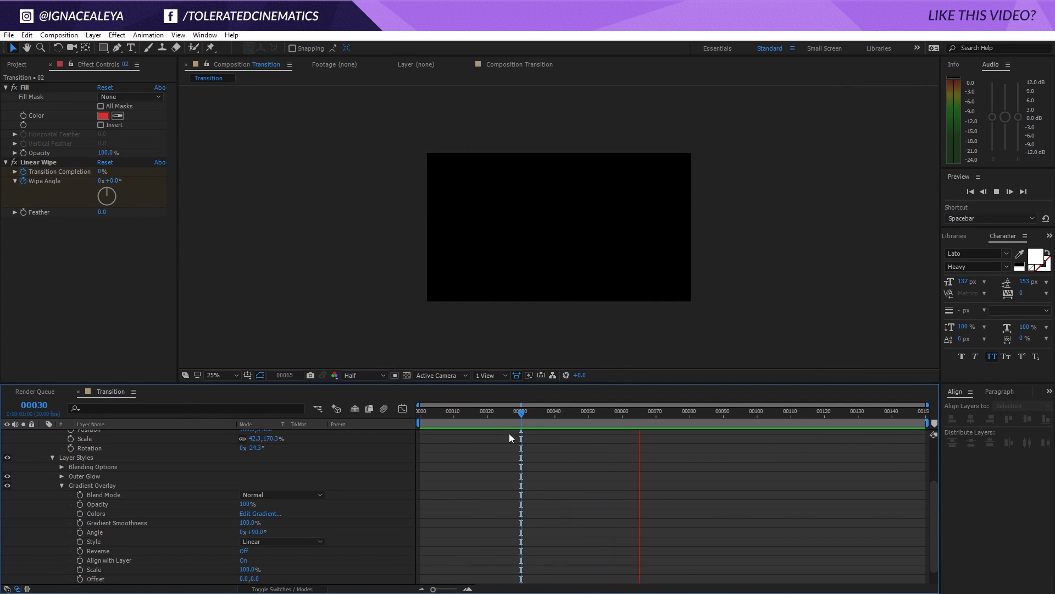
click(475, 414)
- Collapse layer 02, scrub back to about frame 6, and select all three stripe layers
scroll(114, 468, up, 4)
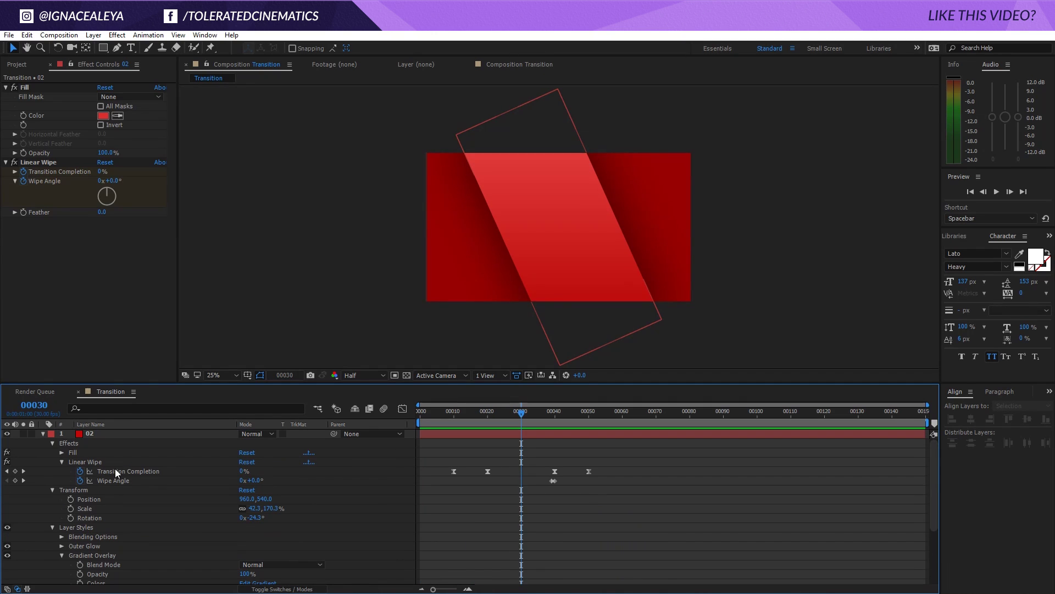
click(43, 434)
key(period)
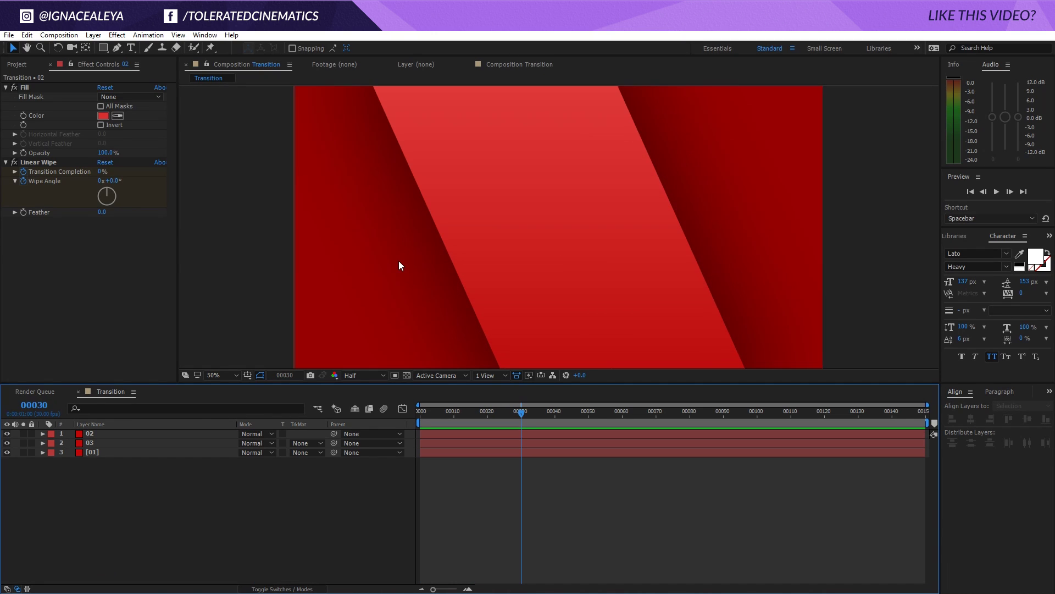
key(comma)
mouse_move(521, 413)
mouse_down()
mouse_move(440, 413)
mouse_move(521, 413)
mouse_up()
drag(147, 492, 130, 434)
- Pre-compose the three stripe layers into 'Transition 01 Comp' and preview it
right_click(130, 433)
click(94, 35)
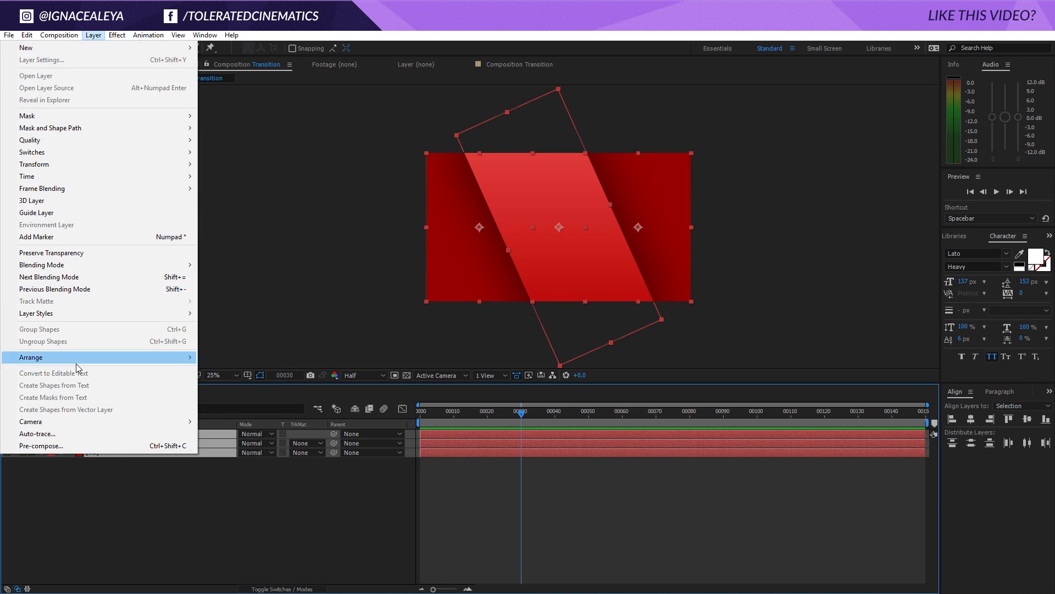
click(46, 441)
text(Tr)
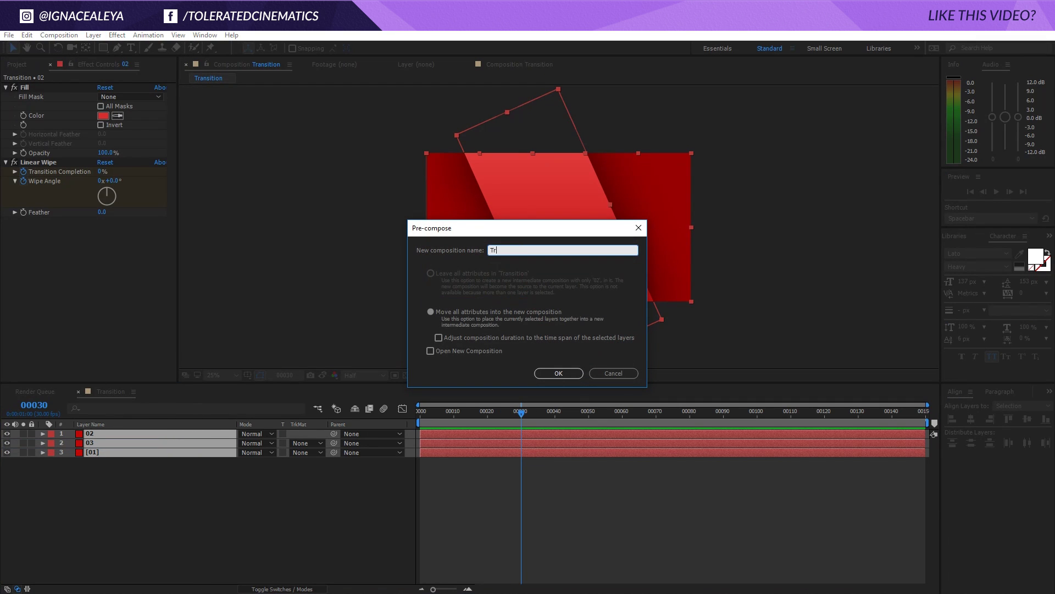
text(ansition 01 Comp)
key(Return)
key(space)
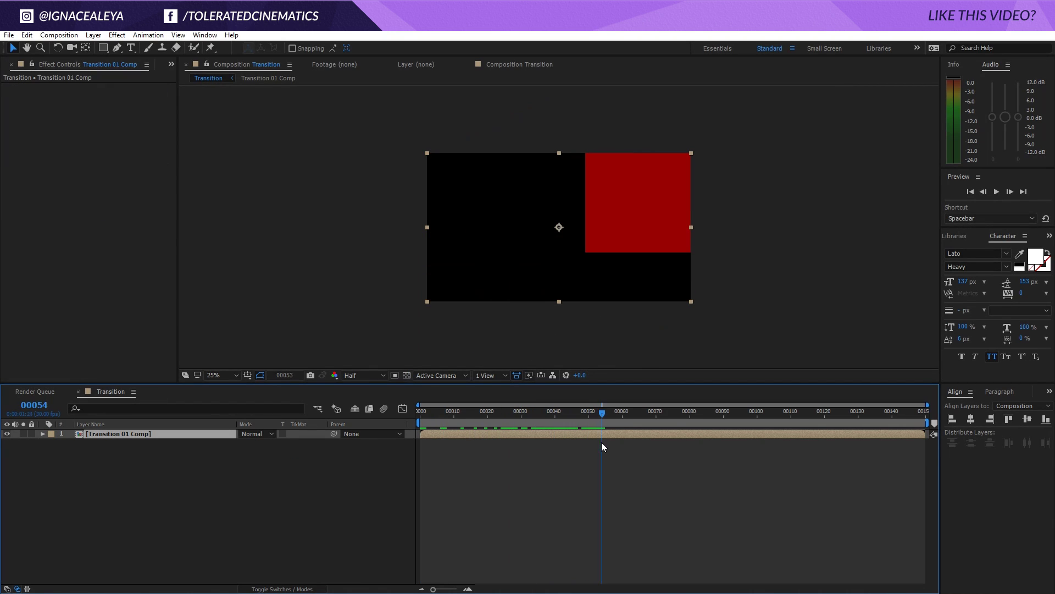
- Time-stretch the Transition 01 Comp layer to 50% and preview the faster transition
right_click(629, 432)
mouse_move(688, 219)
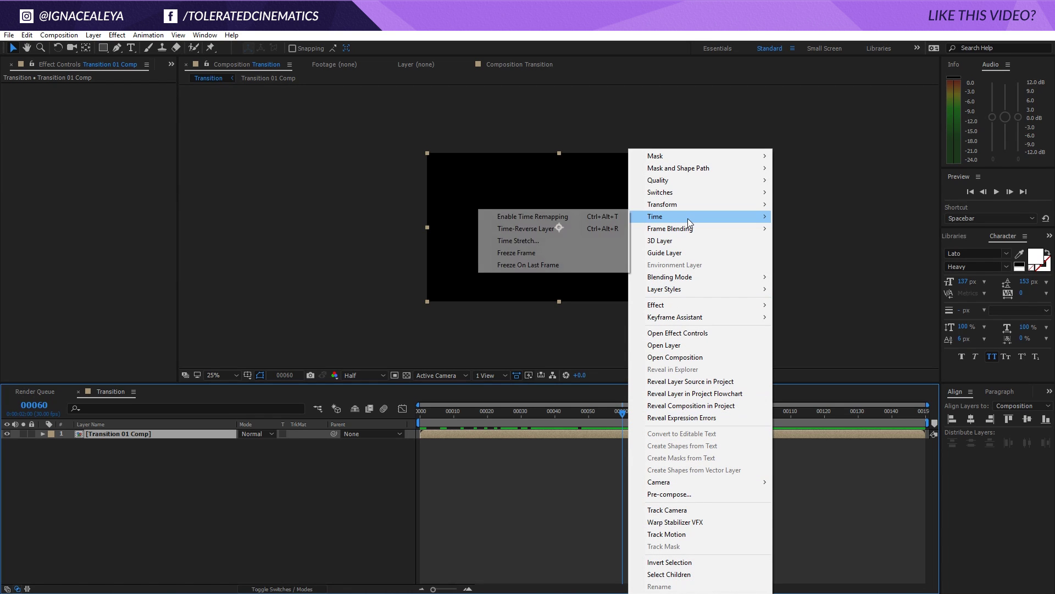
click(544, 240)
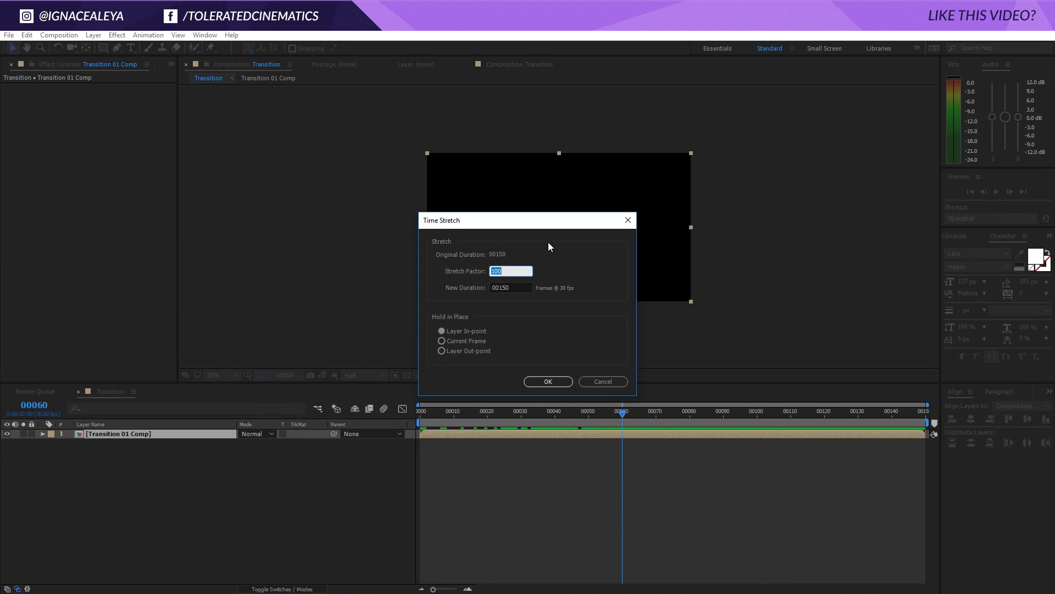
text(50)
key(Return)
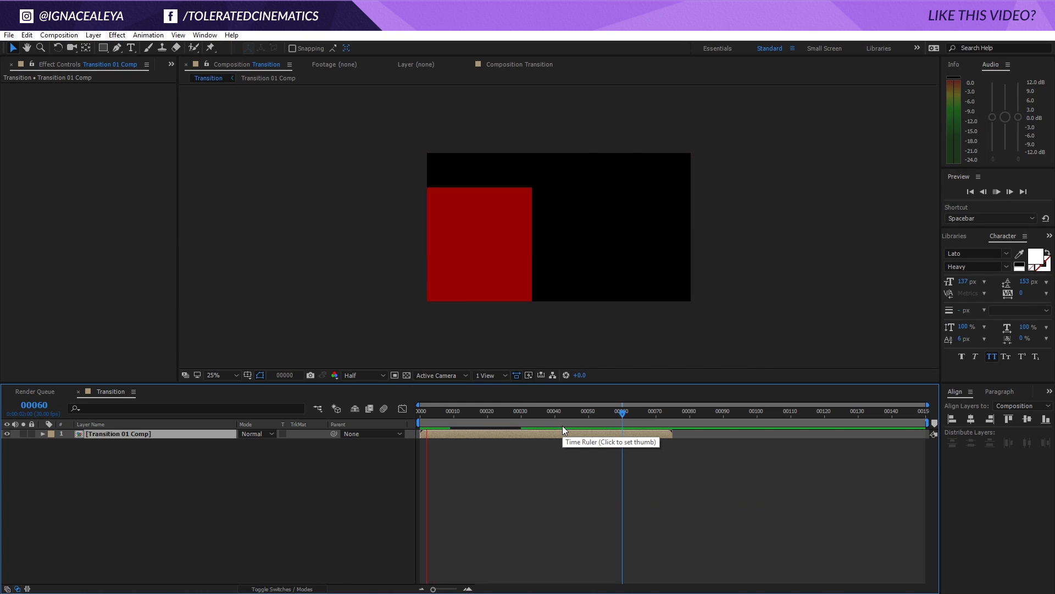
key(space)
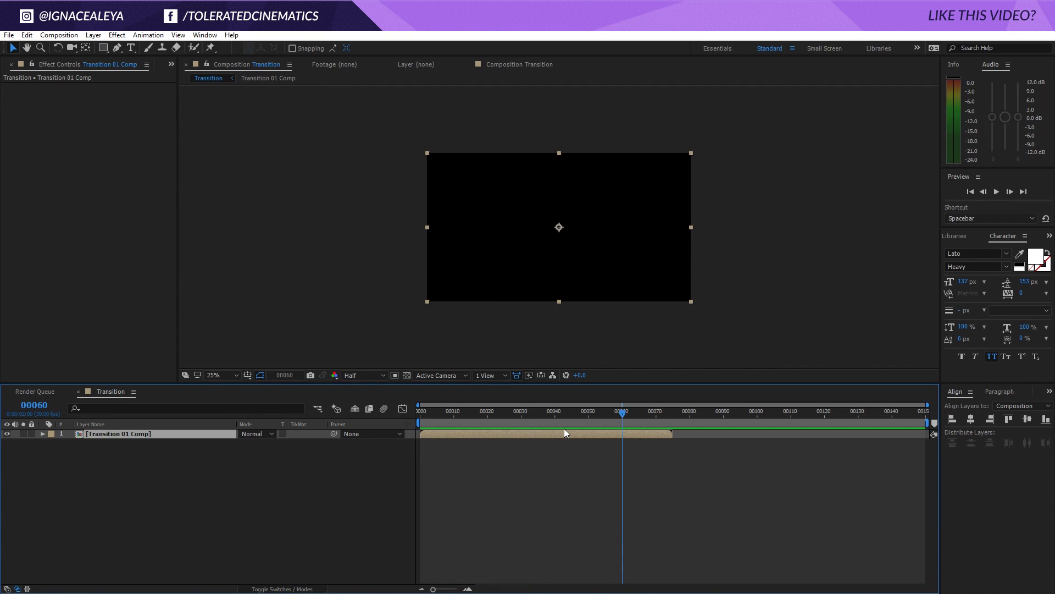
key(space)
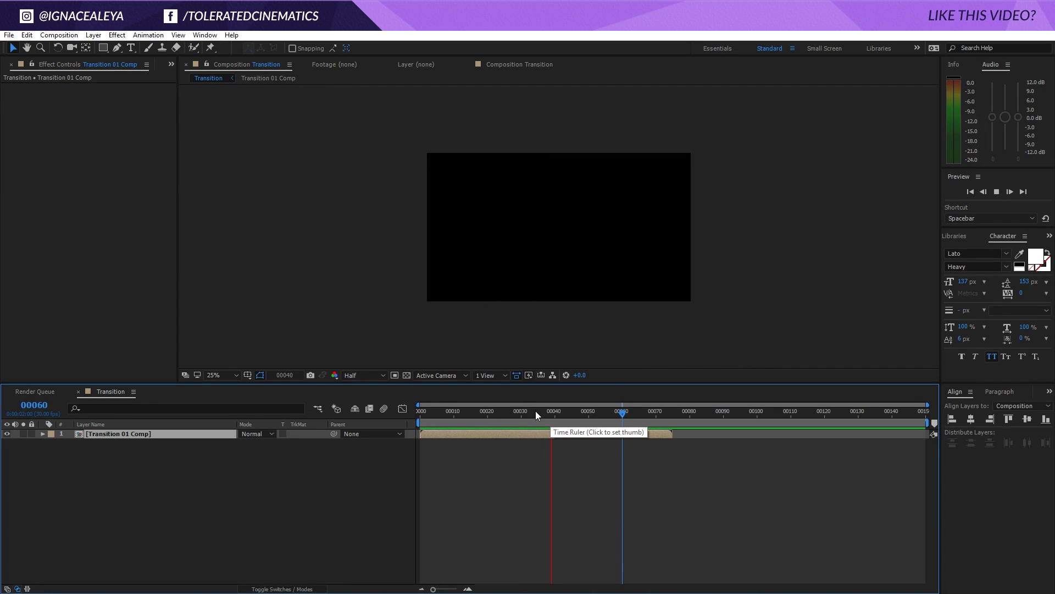
click(522, 413)
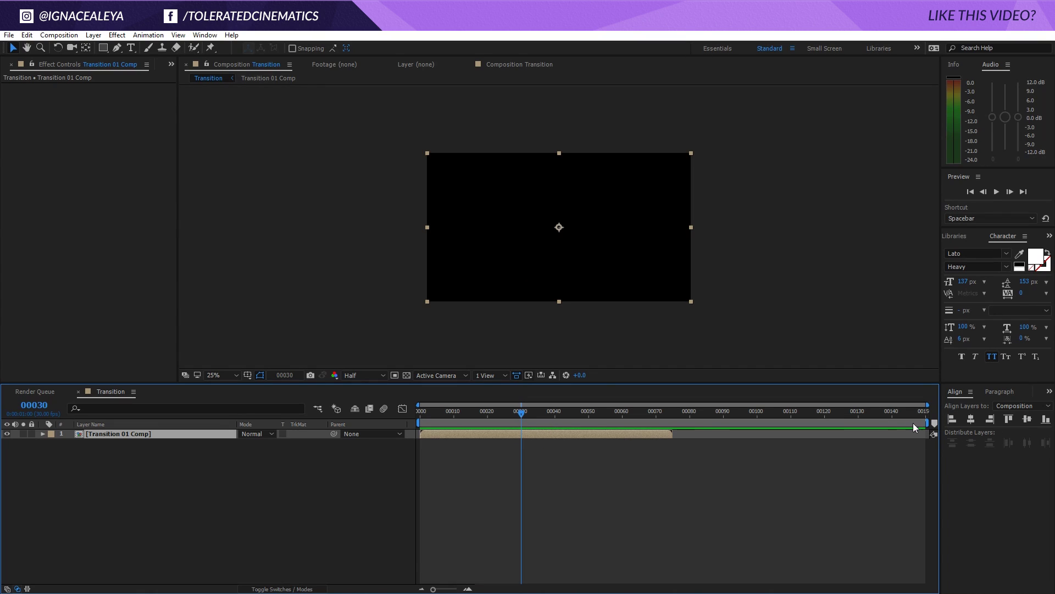
- End the work area at frame 30 and trim the composition to it
key(n)
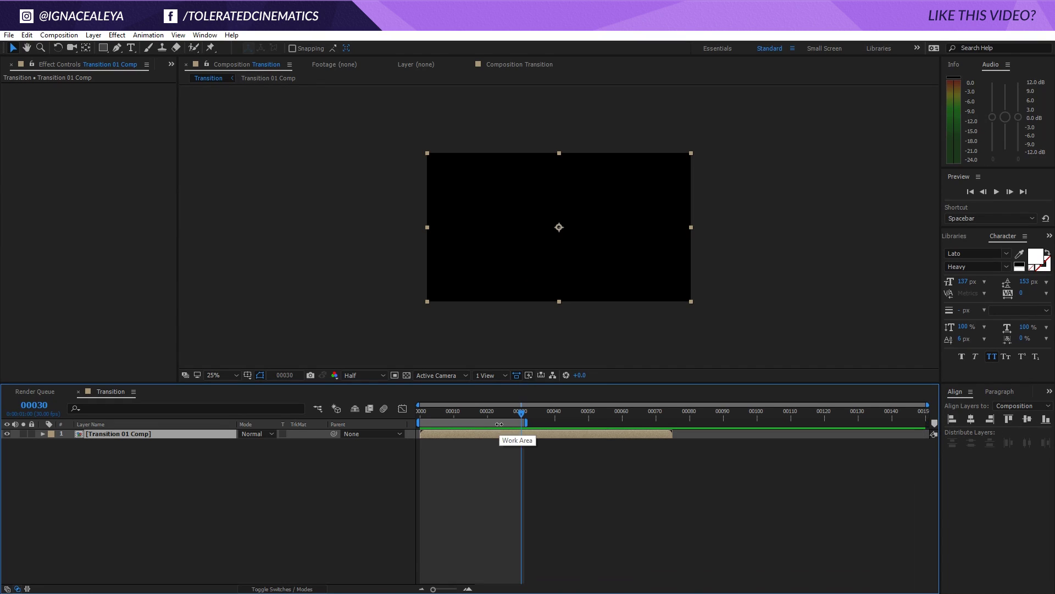
right_click(510, 419)
click(552, 448)
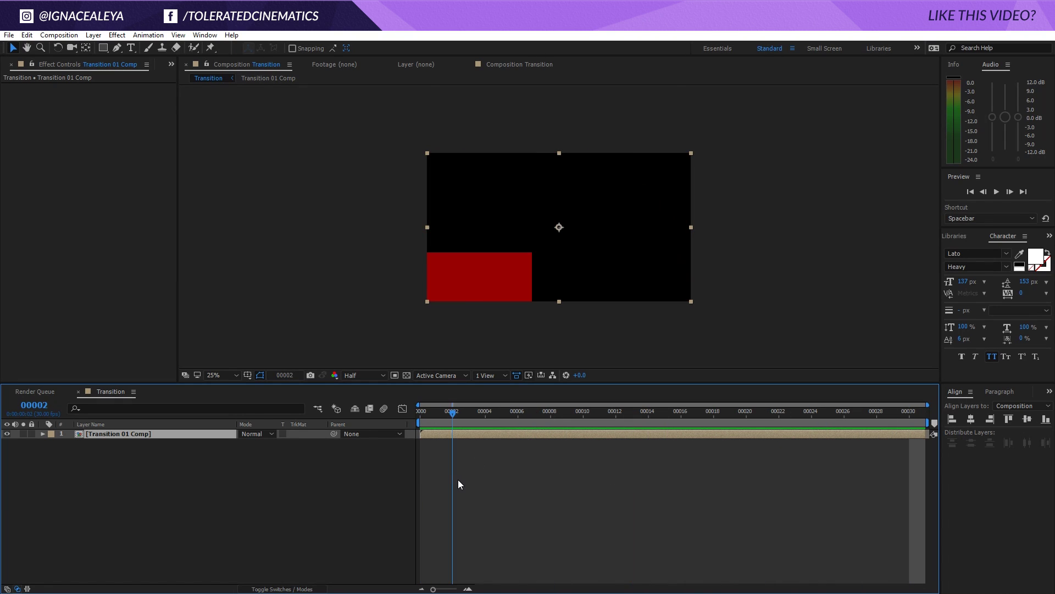
- Show the transparency grid instead of the black background and scrub through the transition to frame 30
key(space)
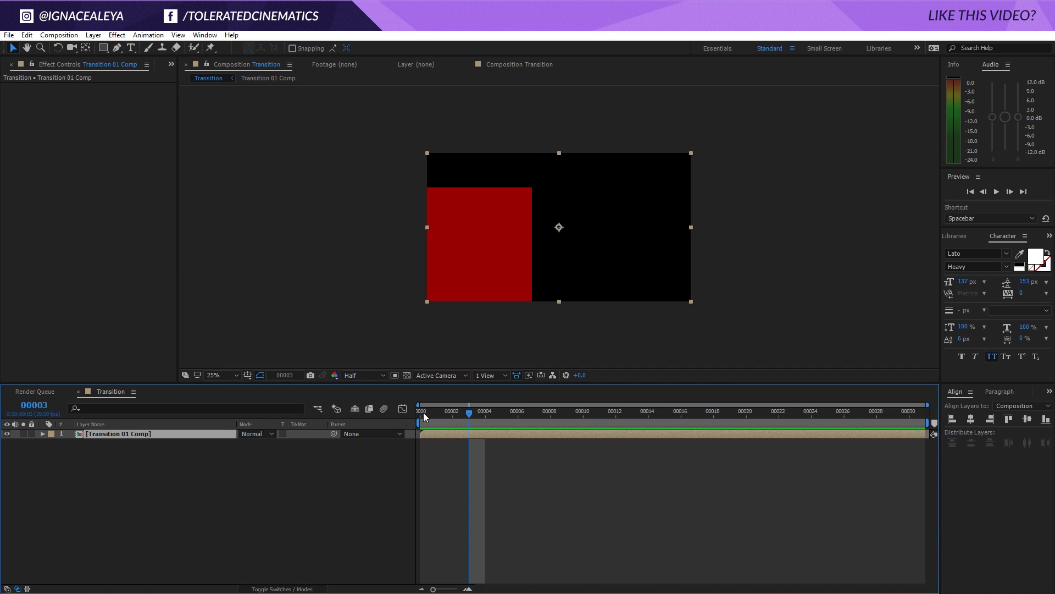
click(407, 376)
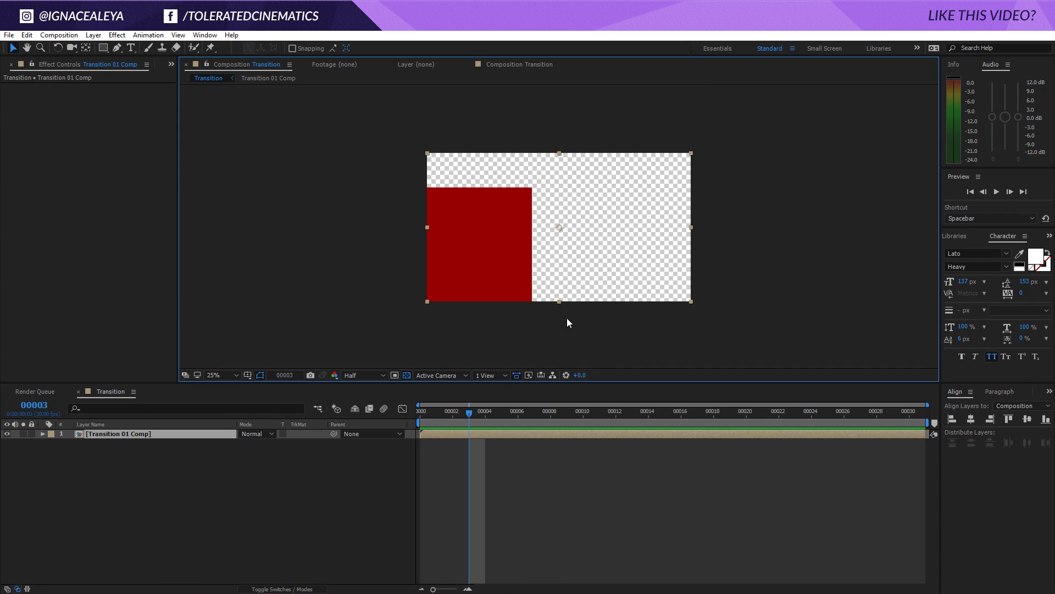
drag(430, 419, 325, 454)
scroll(365, 321, up, 2)
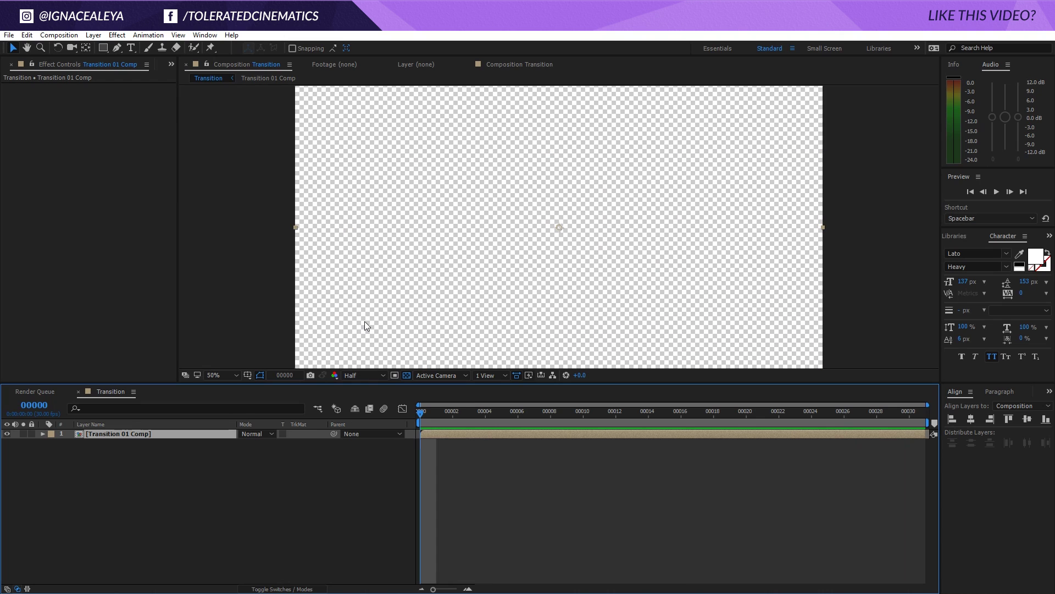
scroll(379, 303, down, 2)
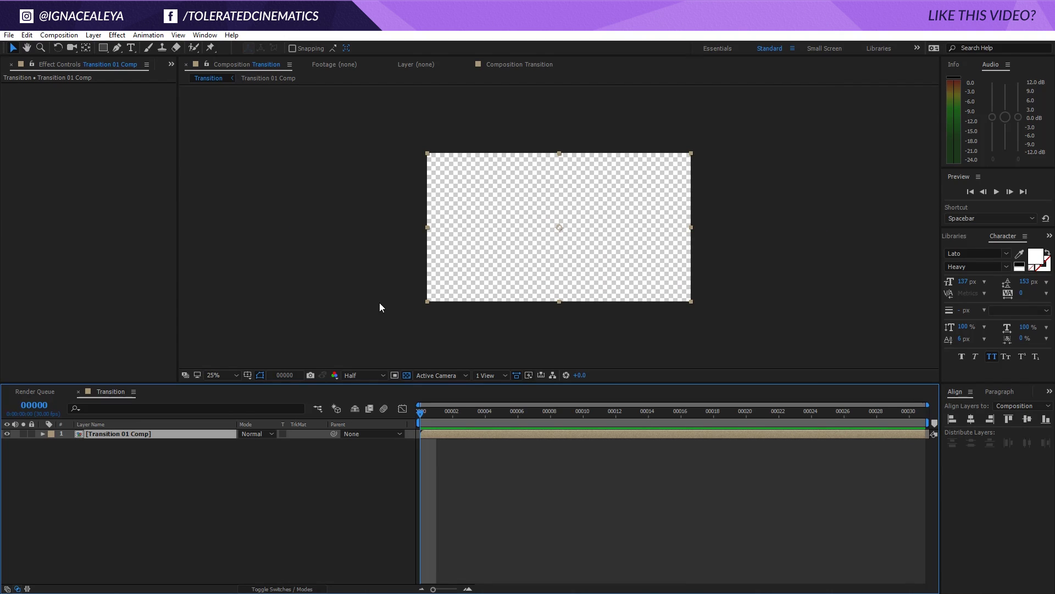